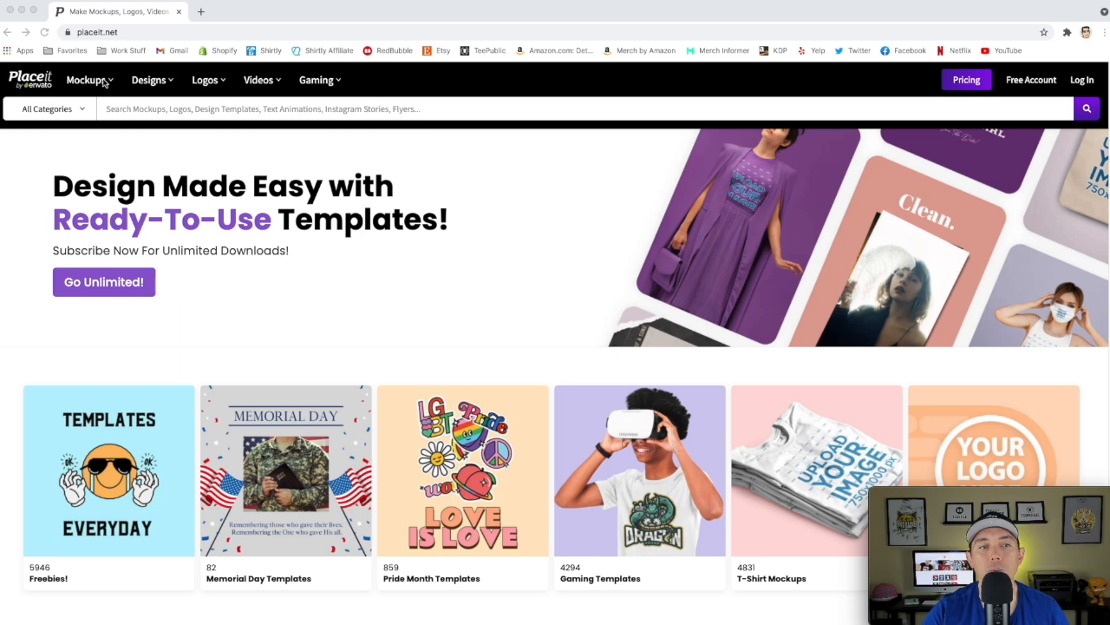
# Open the T-Shirts mockup category and sort the mockups by Free
pyautogui.click(107, 81)
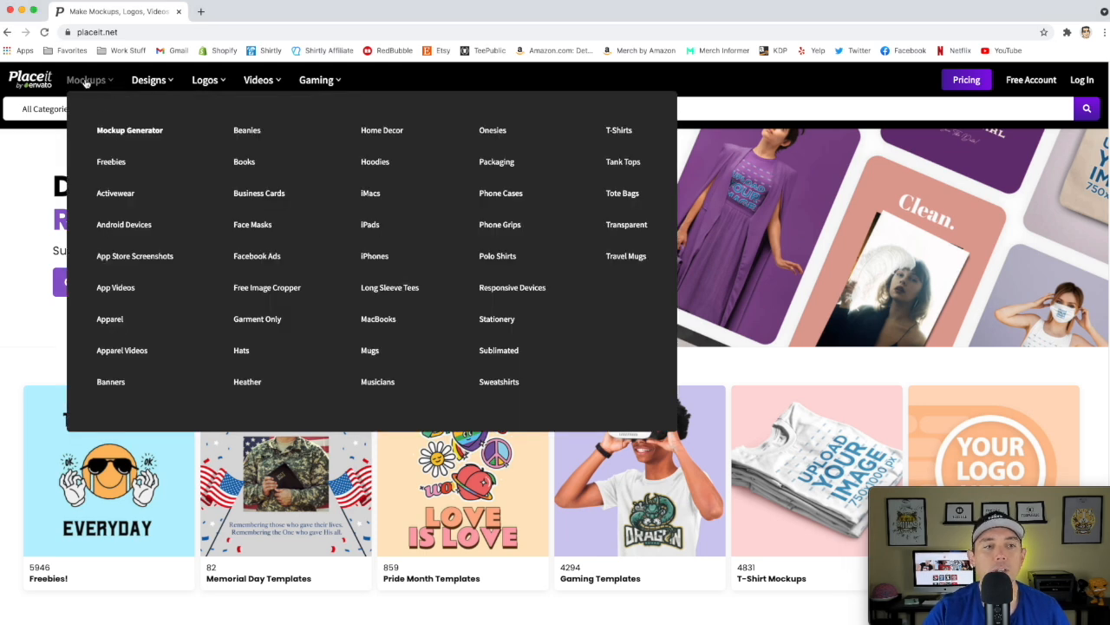
pyautogui.click(619, 131)
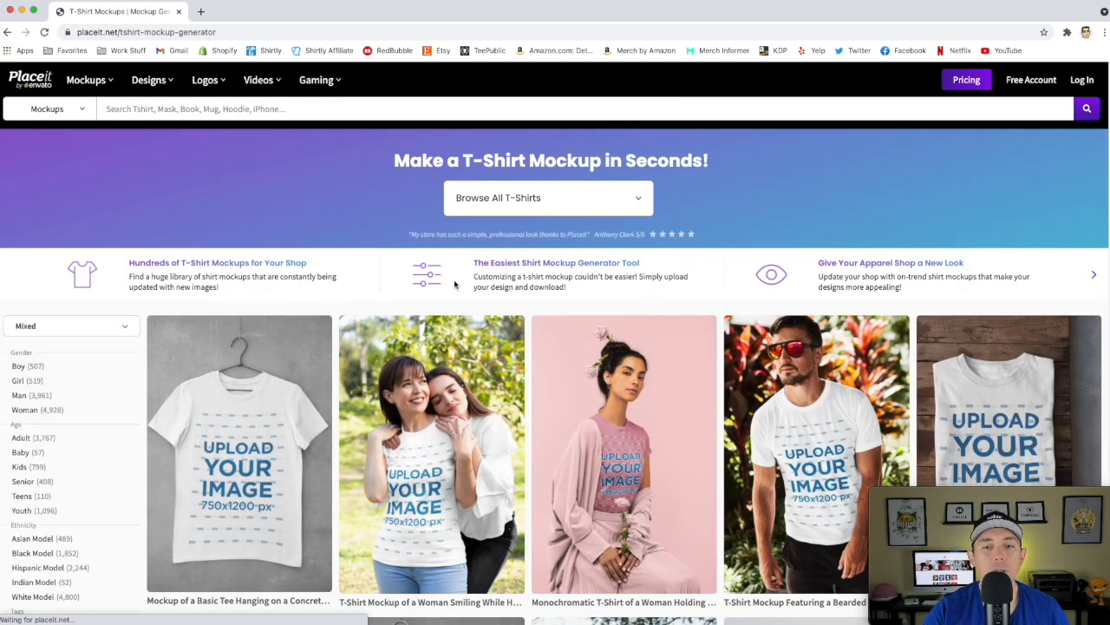
pyautogui.scroll(-2, 390, 364)
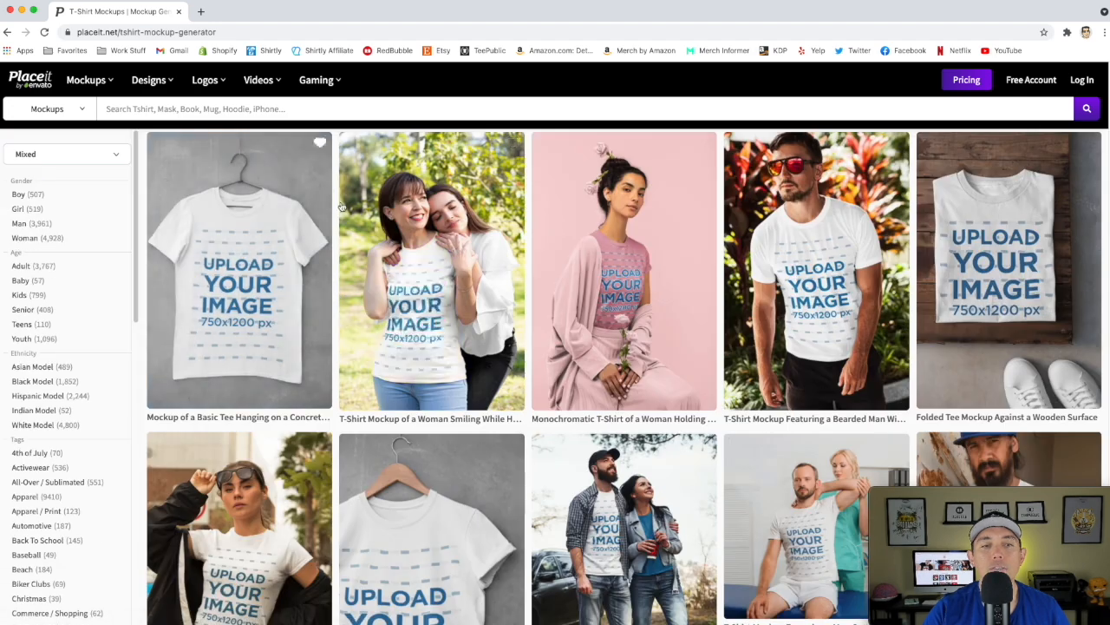
pyautogui.scroll(1, 437, 258)
pyautogui.scroll(2, 437, 258)
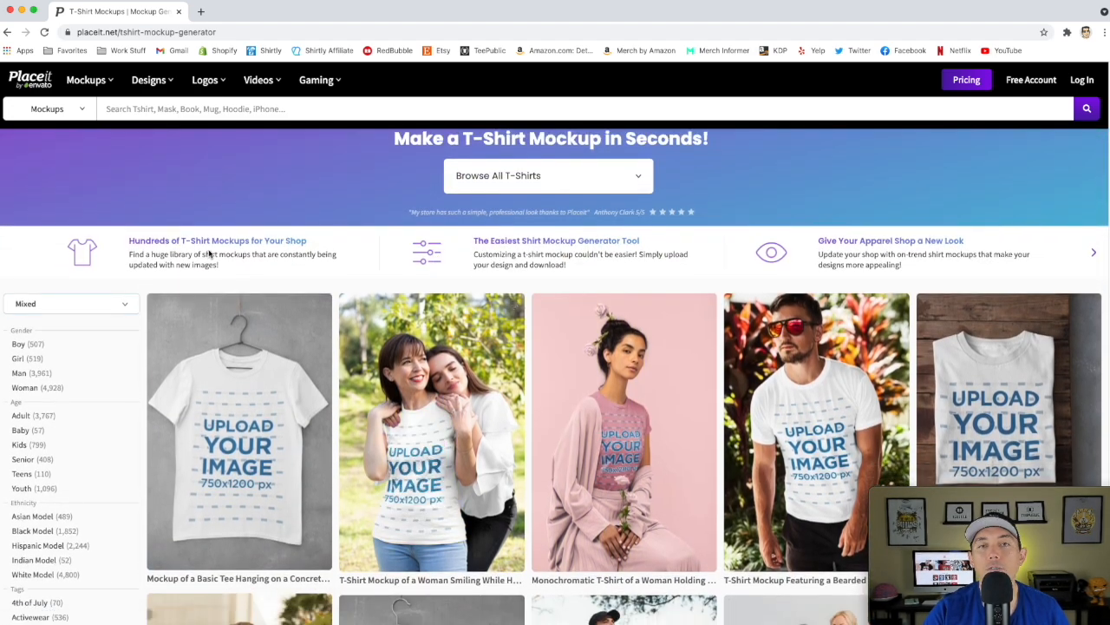
pyautogui.click(121, 305)
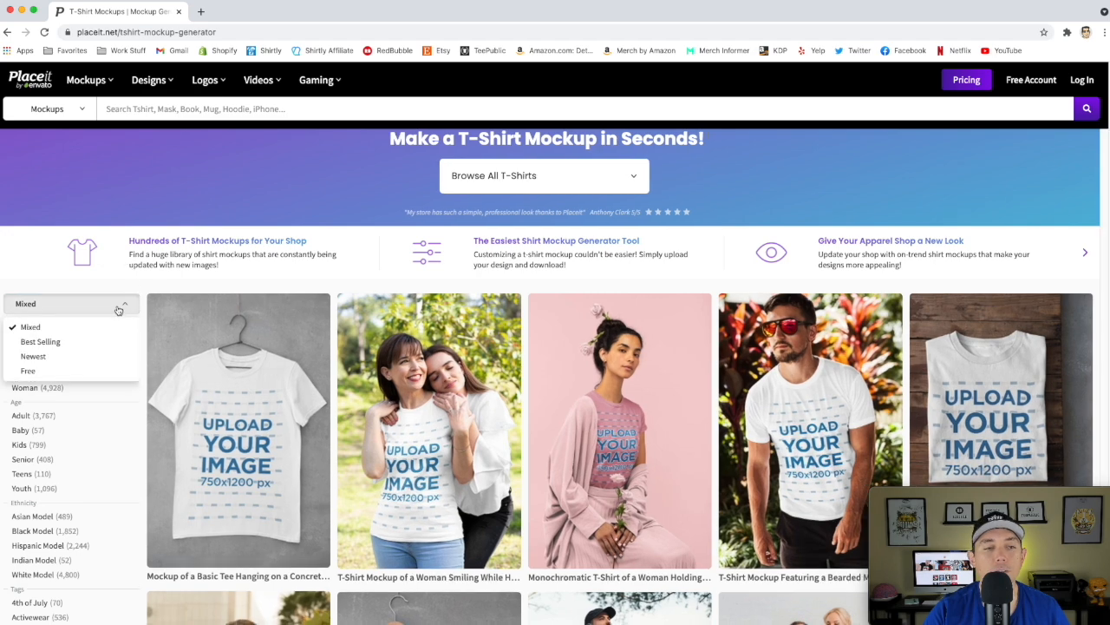
pyautogui.click(32, 371)
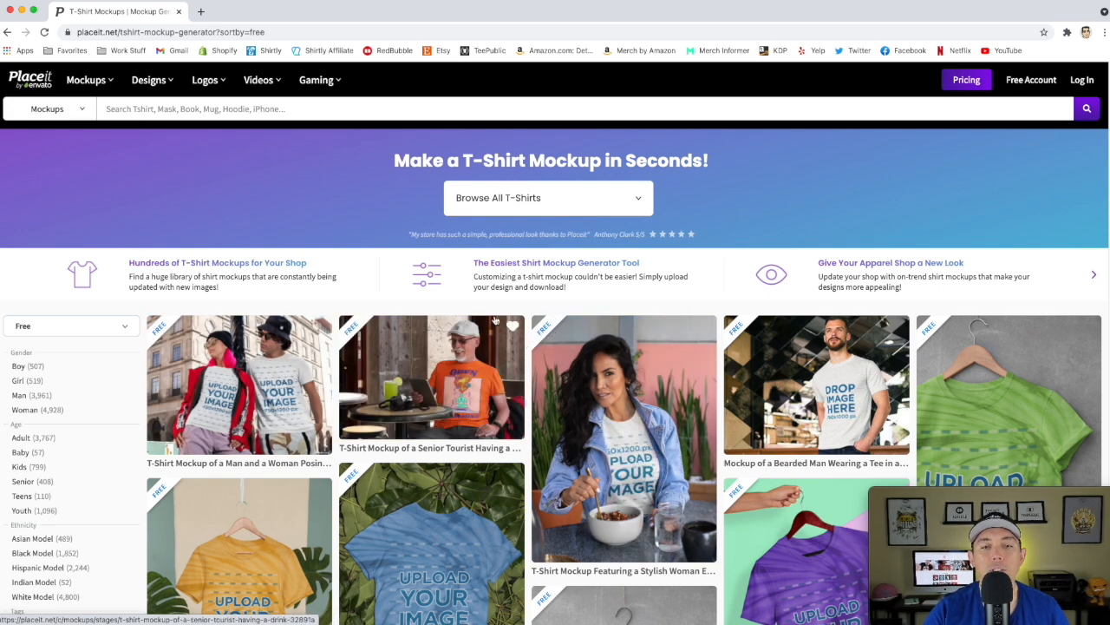
# Browse the free T-shirt mockups and look through the available filter tags and result pages
pyautogui.scroll(-3, 498, 326)
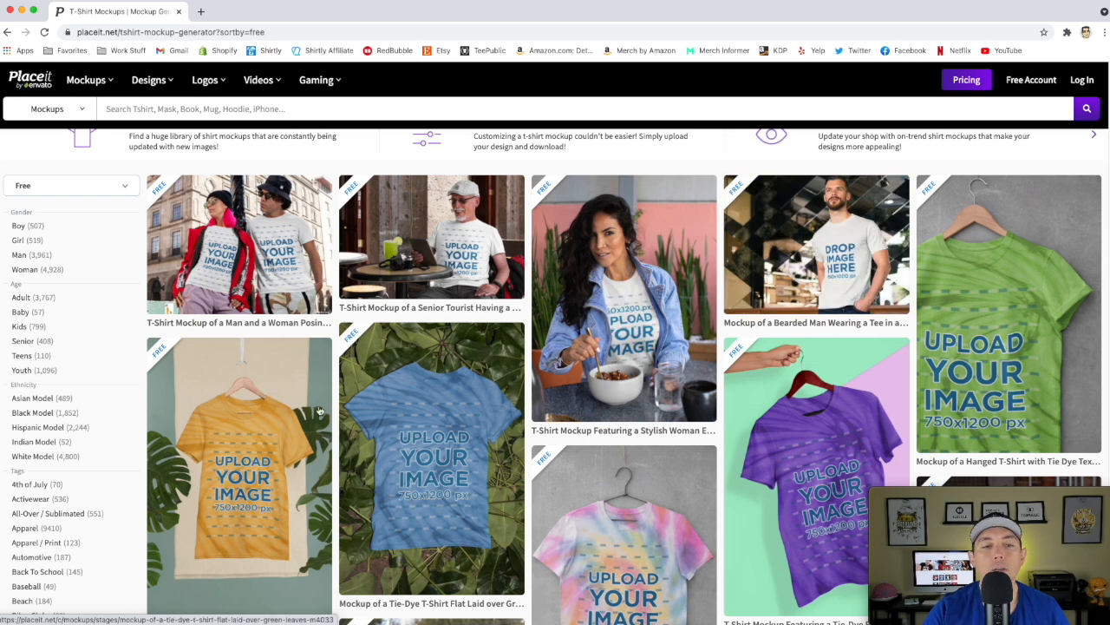
pyautogui.scroll(-1, 250, 425)
pyautogui.scroll(-2, 250, 425)
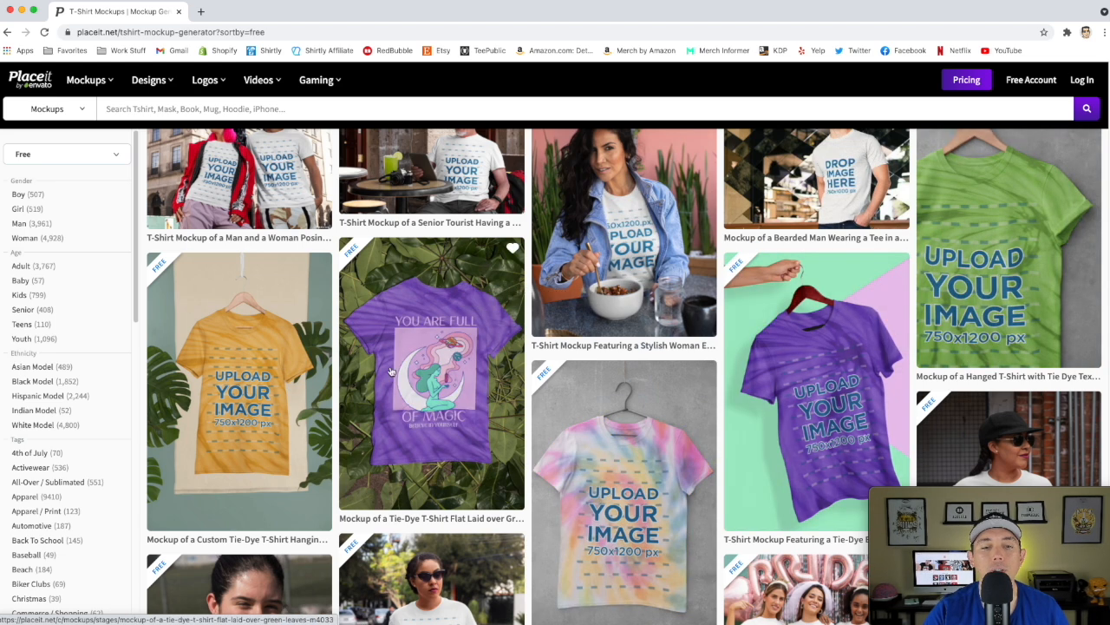
pyautogui.scroll(-3, 491, 349)
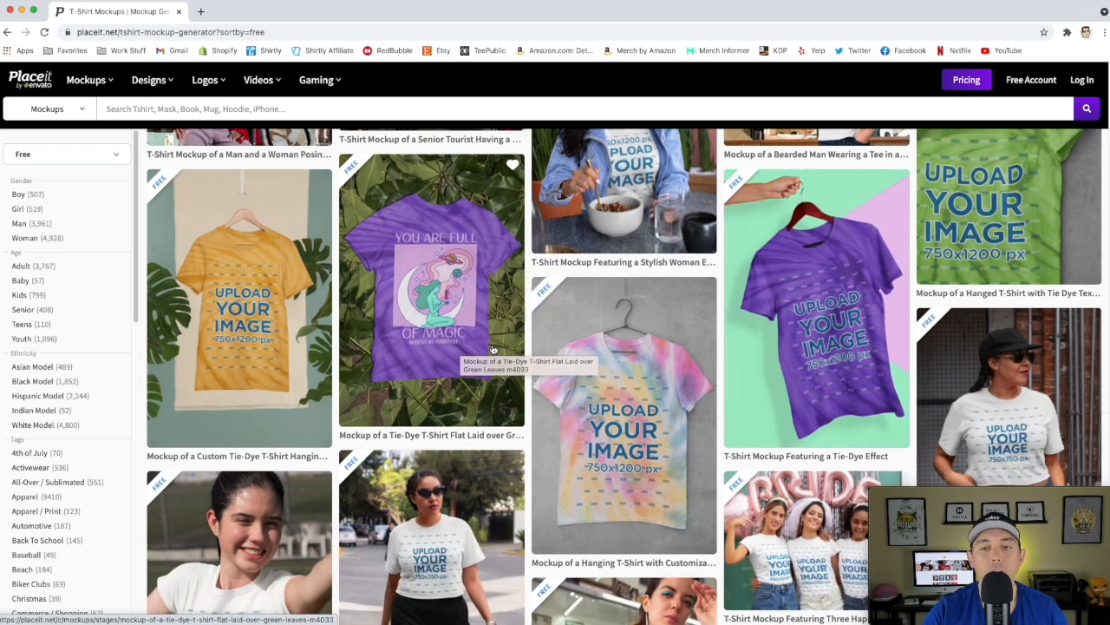
pyautogui.scroll(-10, 491, 349)
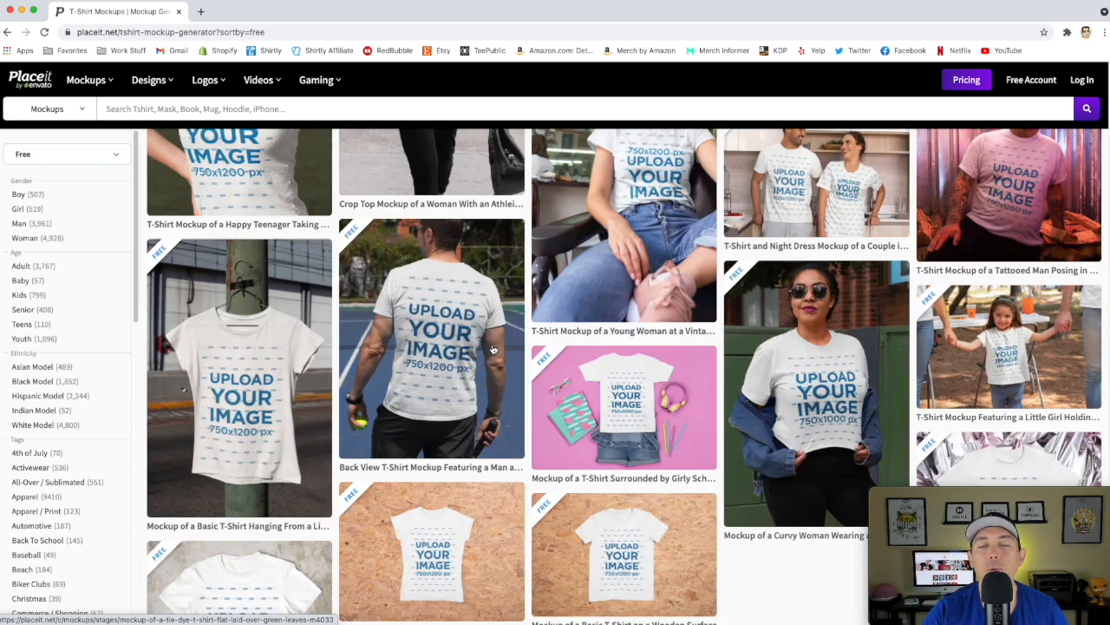
pyautogui.scroll(-5, 492, 348)
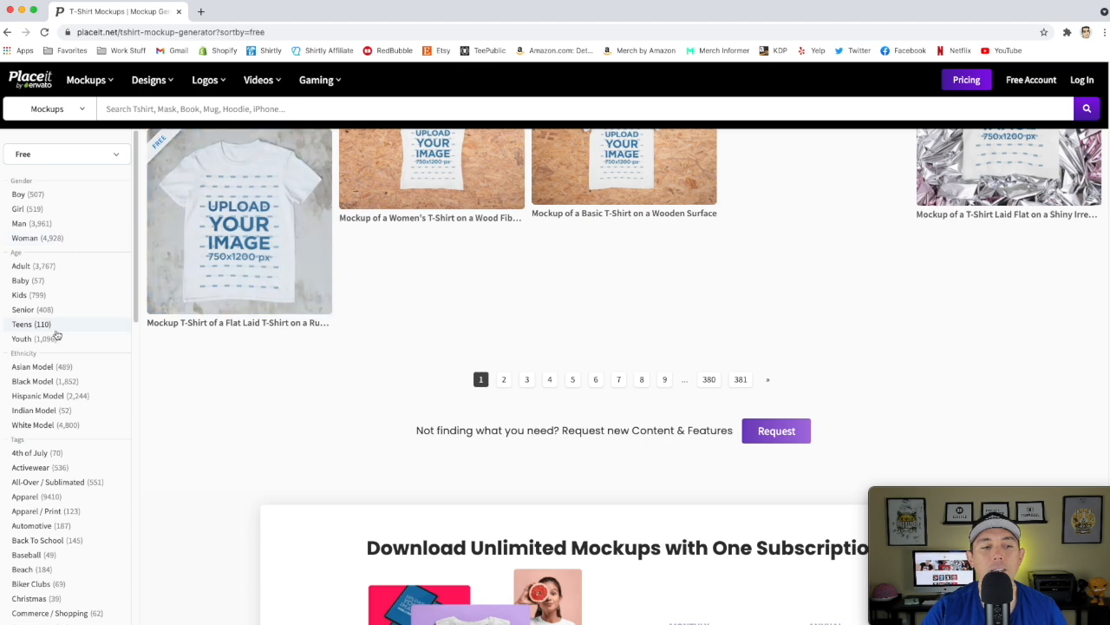
pyautogui.scroll(-1, 119, 419)
pyautogui.scroll(-8, 116, 416)
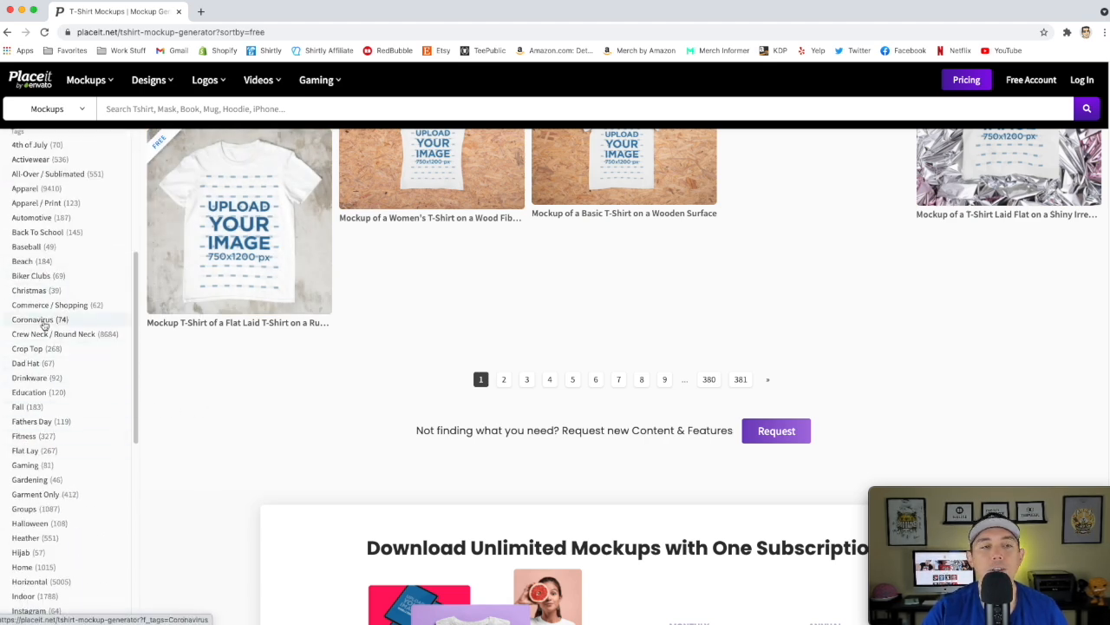
pyautogui.scroll(3, 358, 360)
pyautogui.scroll(5, 357, 360)
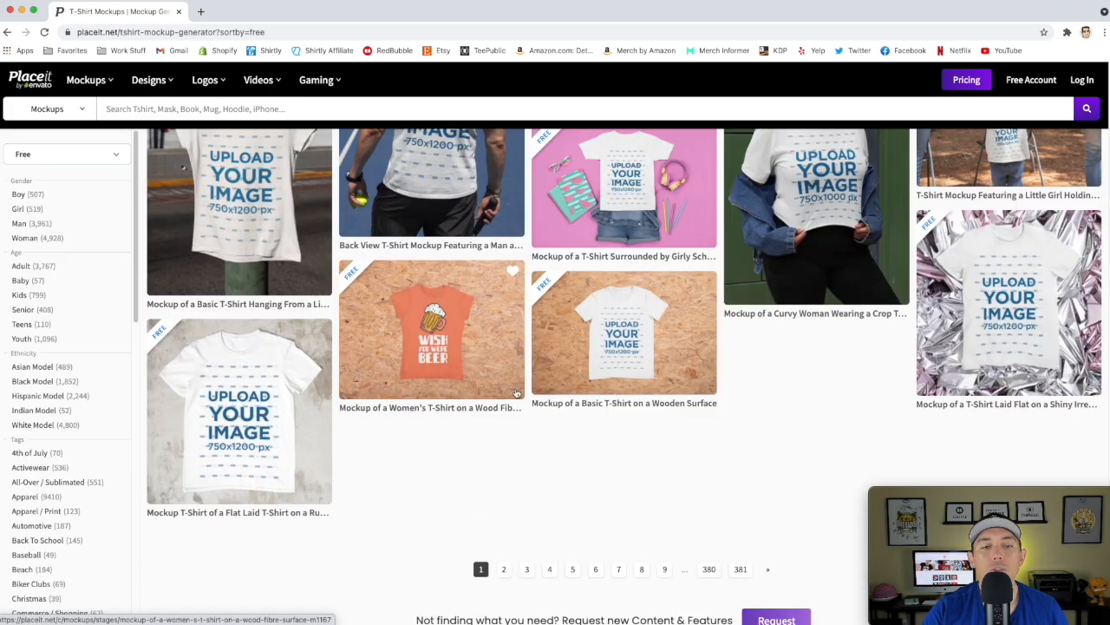
pyautogui.scroll(4, 516, 393)
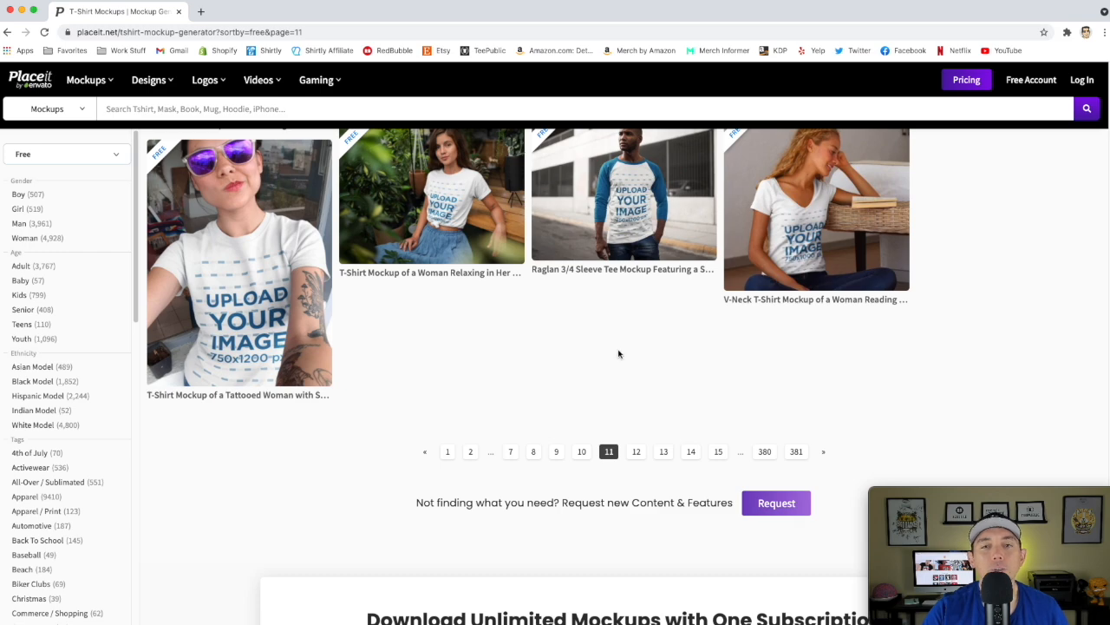
# Open the free T-shirt mockup of a little girl wearing bike shorts from results page 11
pyautogui.scroll(8, 609, 350)
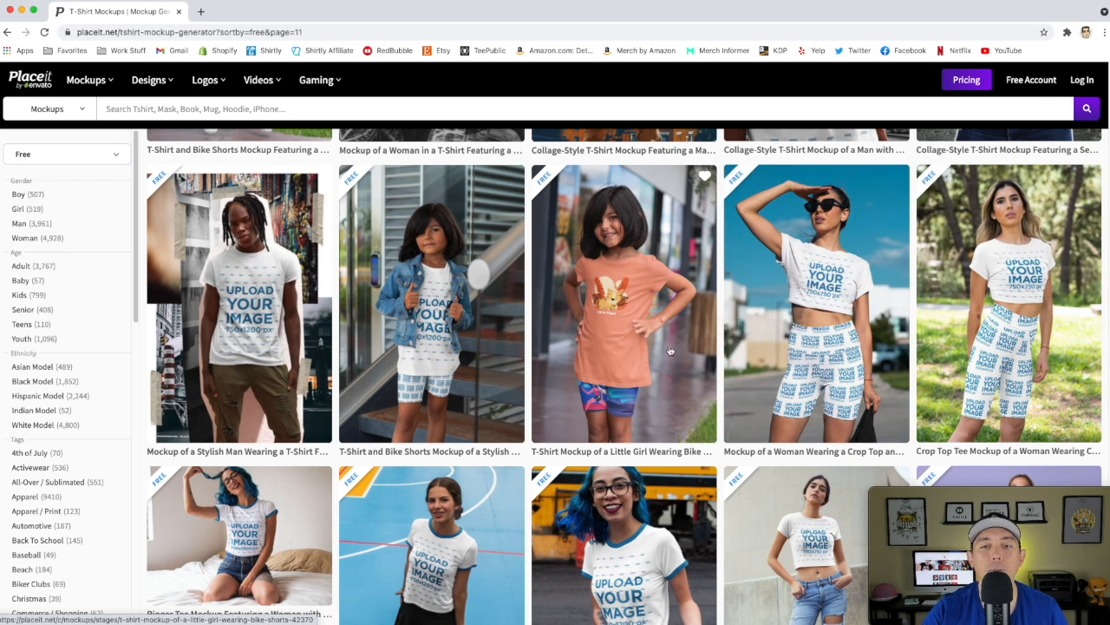
pyautogui.scroll(3, 670, 349)
pyautogui.scroll(2, 670, 350)
pyautogui.scroll(-2, 669, 350)
pyautogui.scroll(1, 668, 349)
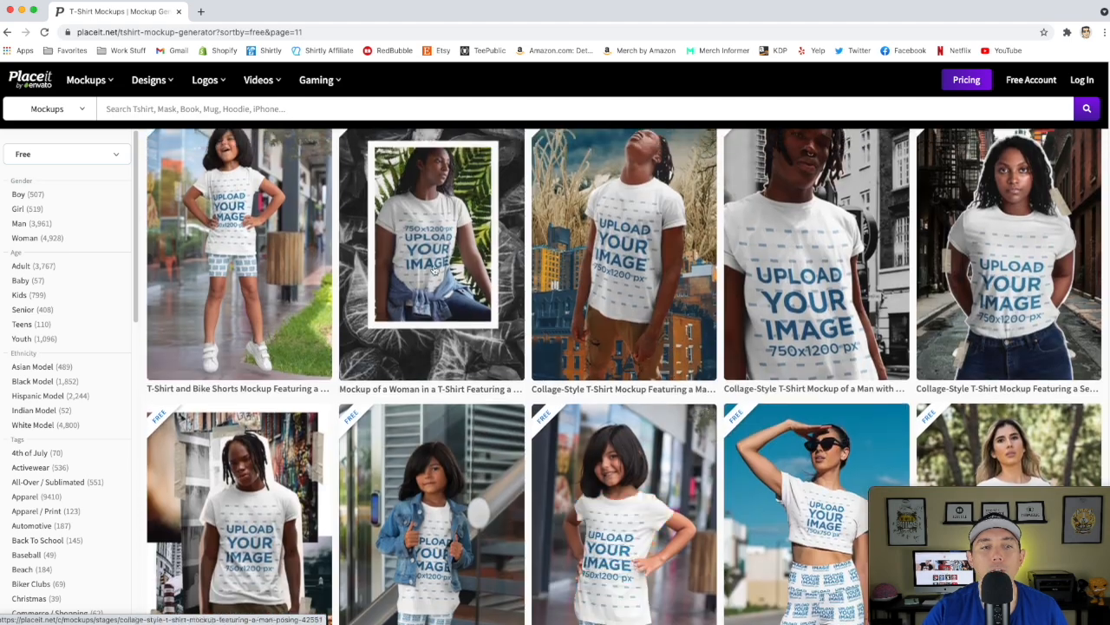
pyautogui.scroll(-2, 617, 361)
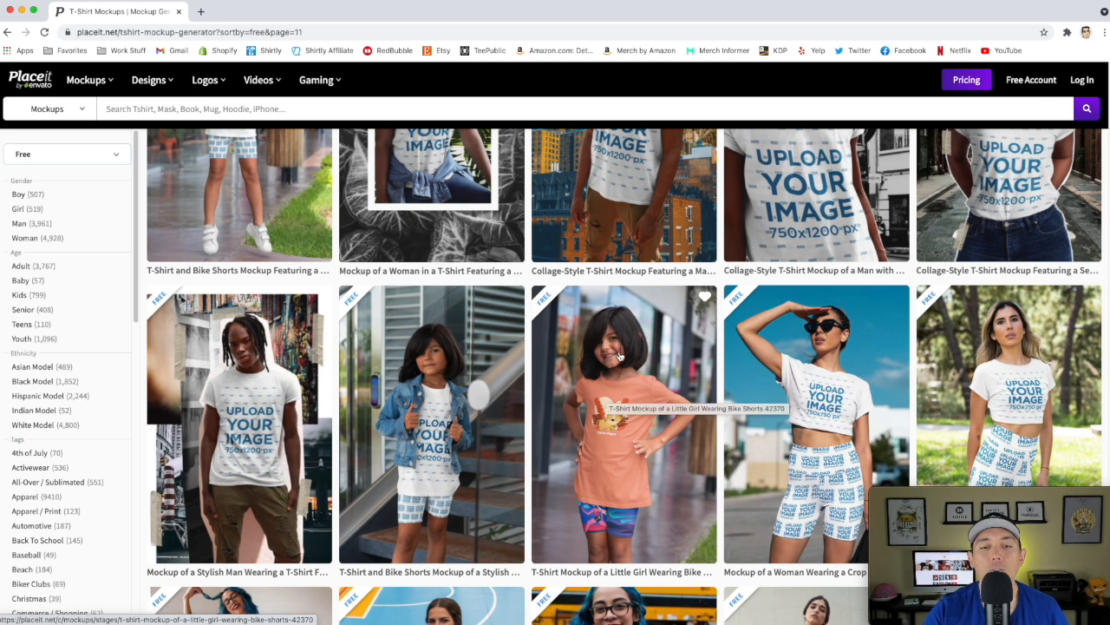
pyautogui.scroll(-1, 610, 366)
pyautogui.click(611, 364)
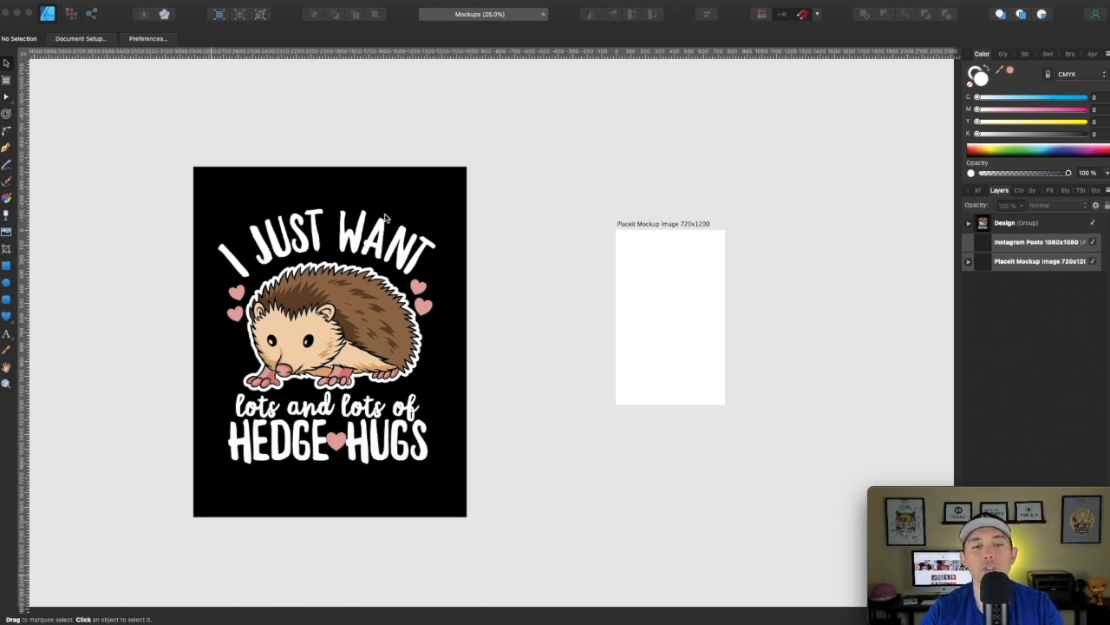
# Switch to Affinity Designer and check the dimensions of the Placeit Mockup Image artboard
pyautogui.click(651, 225)
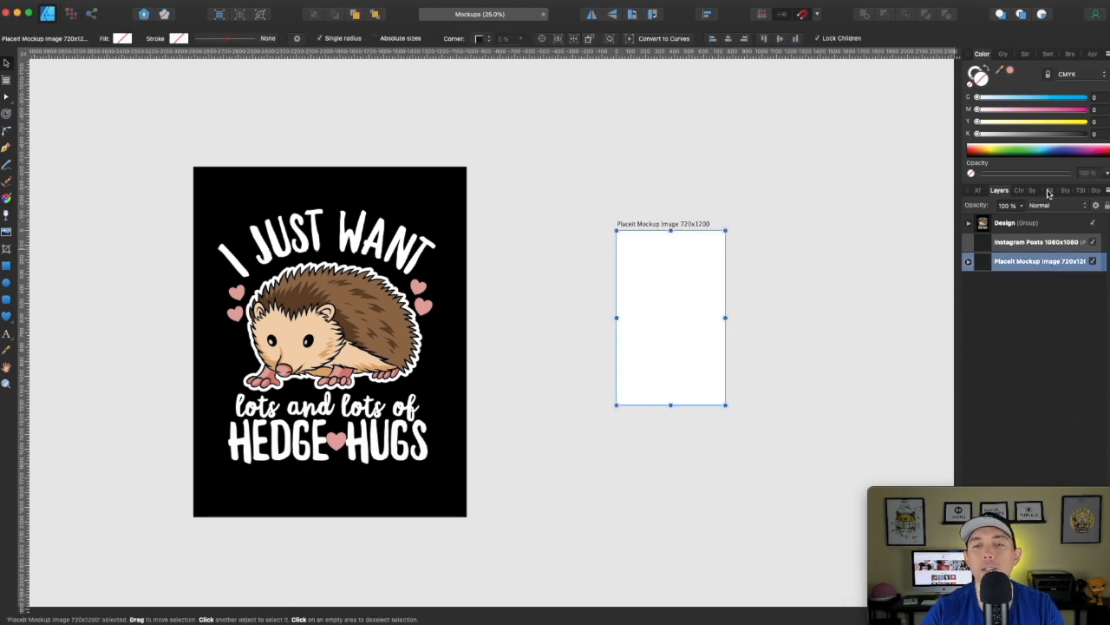
pyautogui.click(978, 190)
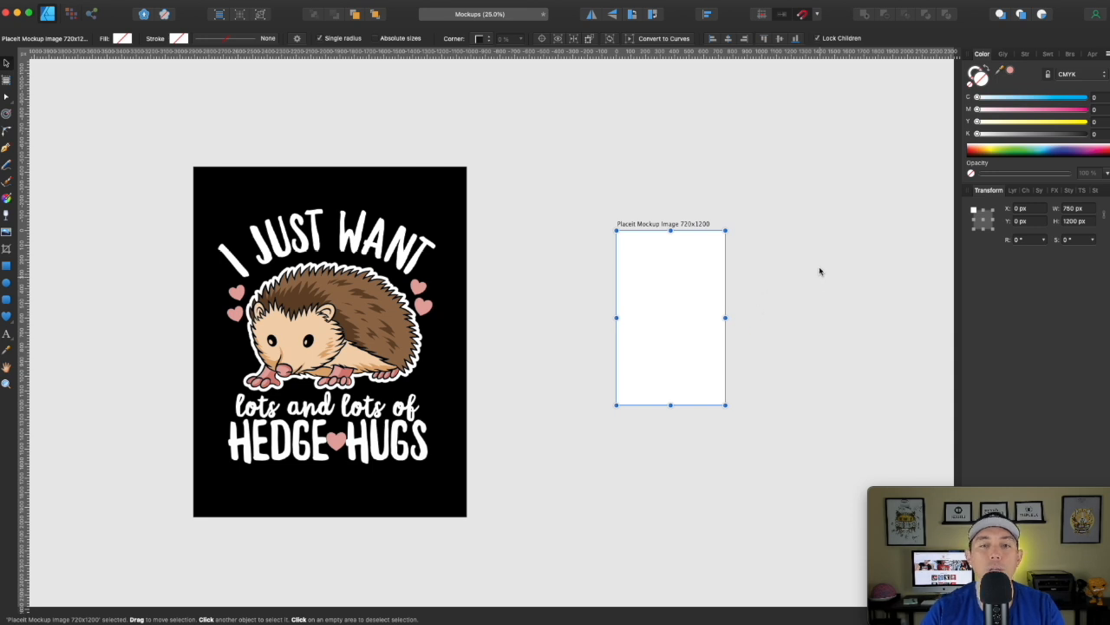
pyautogui.click(817, 241)
# Ungroup the hedgehog Design group to separate the artwork from its black background rectangle
pyautogui.click(320, 282)
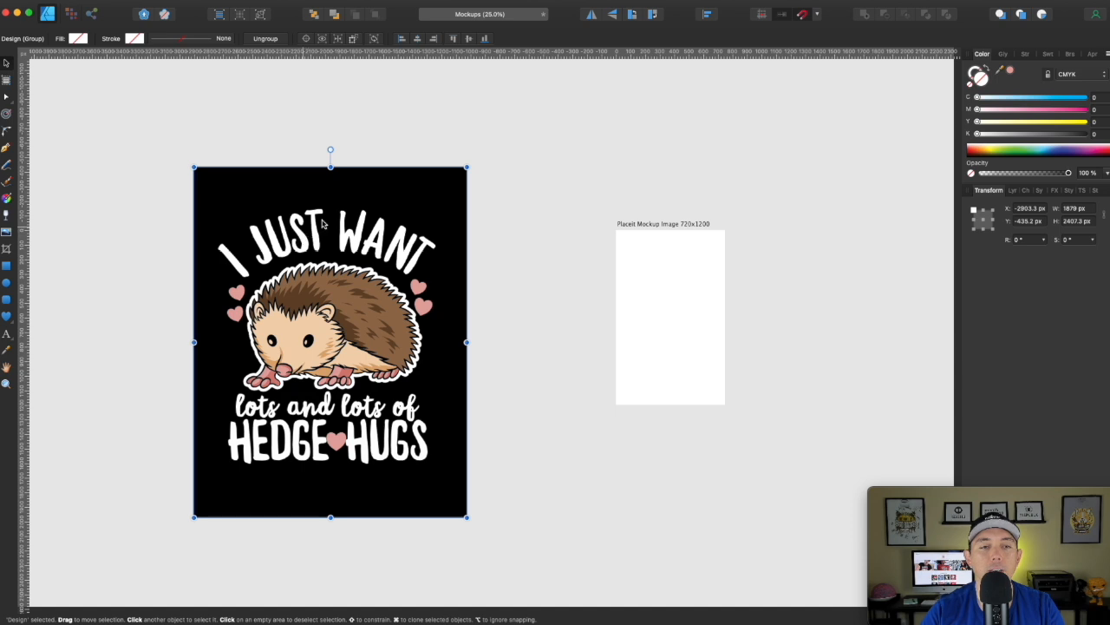
pyautogui.click(1012, 190)
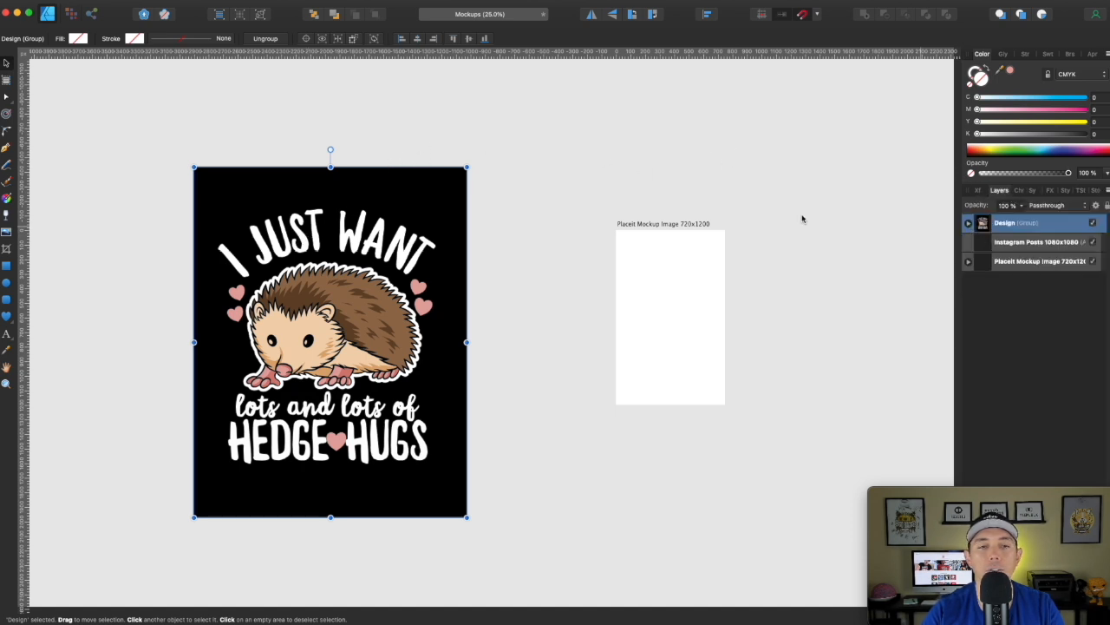
pyautogui.click(265, 39)
pyautogui.click(299, 101)
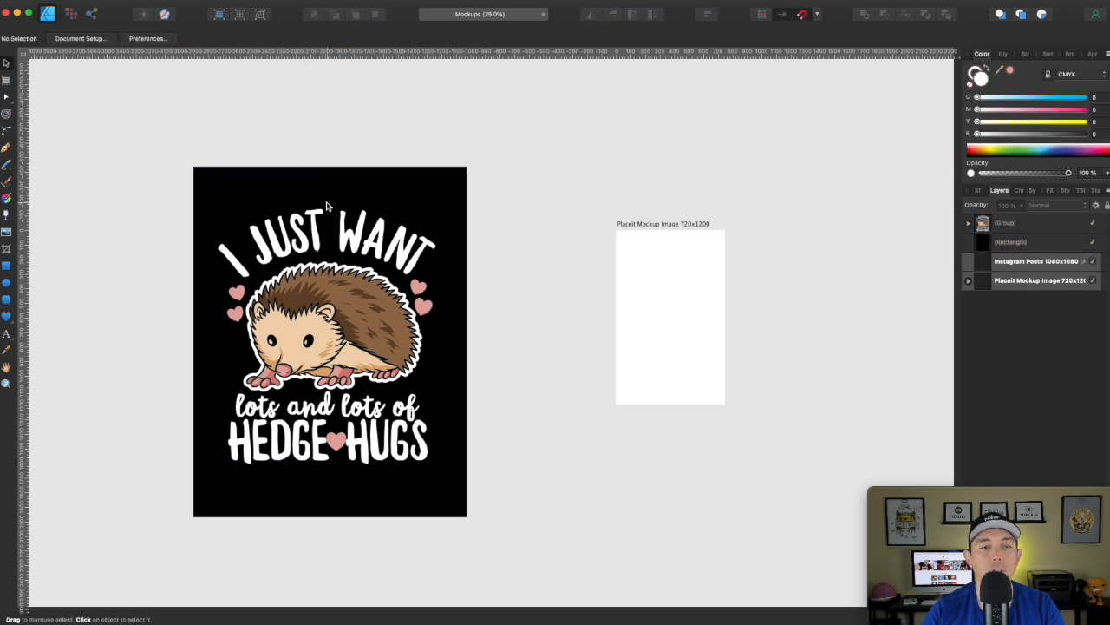
# Move the hedgehog artwork group onto the Placeit Mockup Image artboard and scale it down to fit within the artboard's width
pyautogui.click(341, 230)
pyautogui.moveTo(358, 244); pyautogui.dragTo(761, 274)
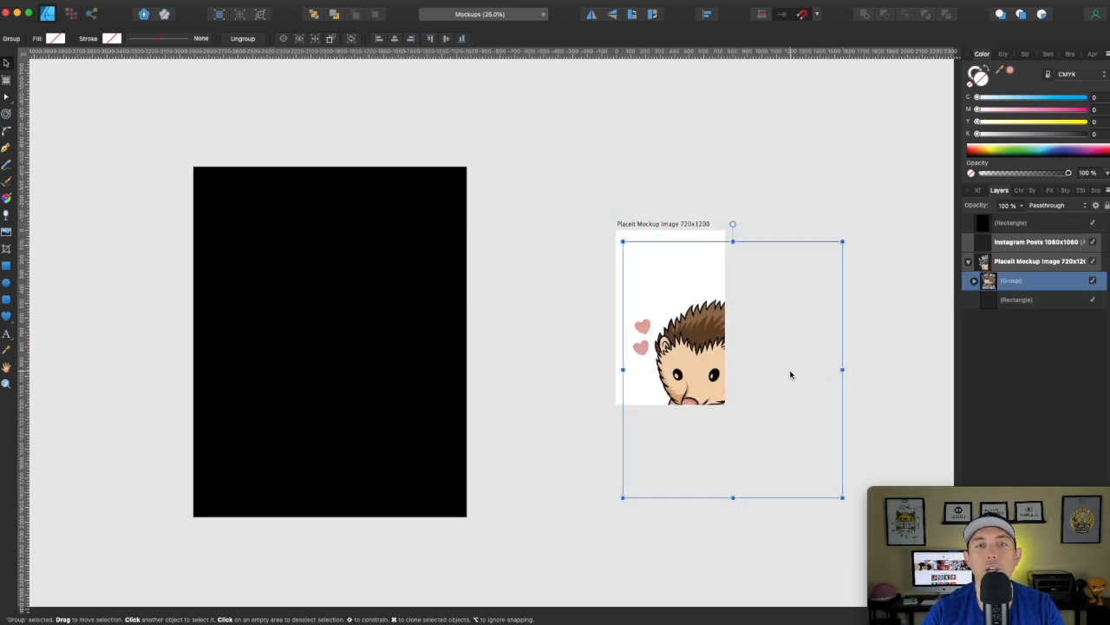
pyautogui.moveTo(844, 500); pyautogui.dragTo(679, 391)
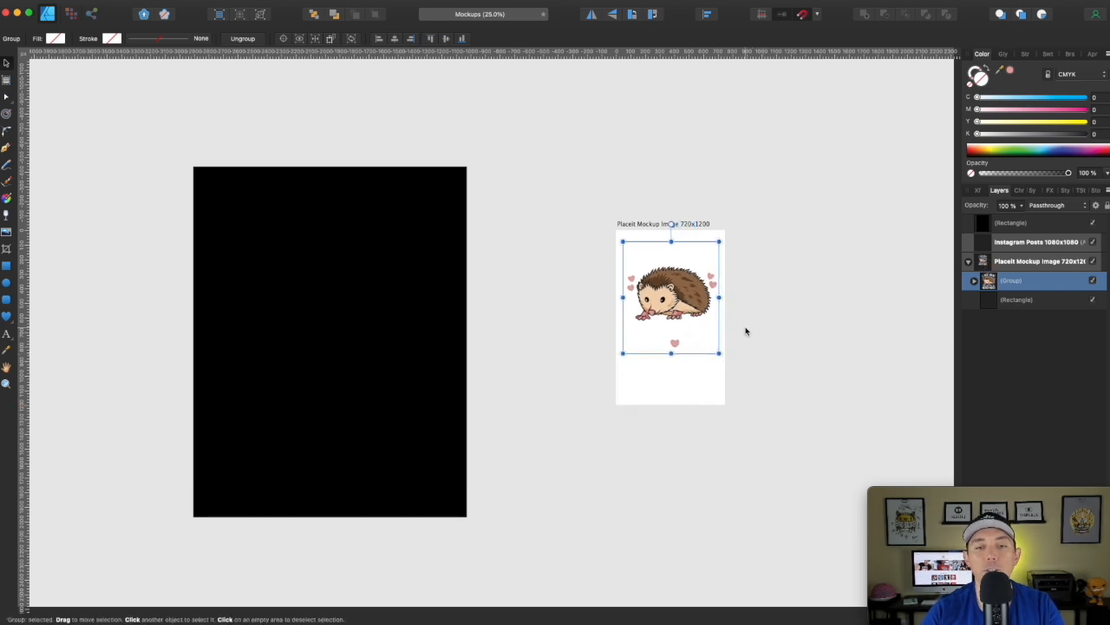
pyautogui.click(768, 318)
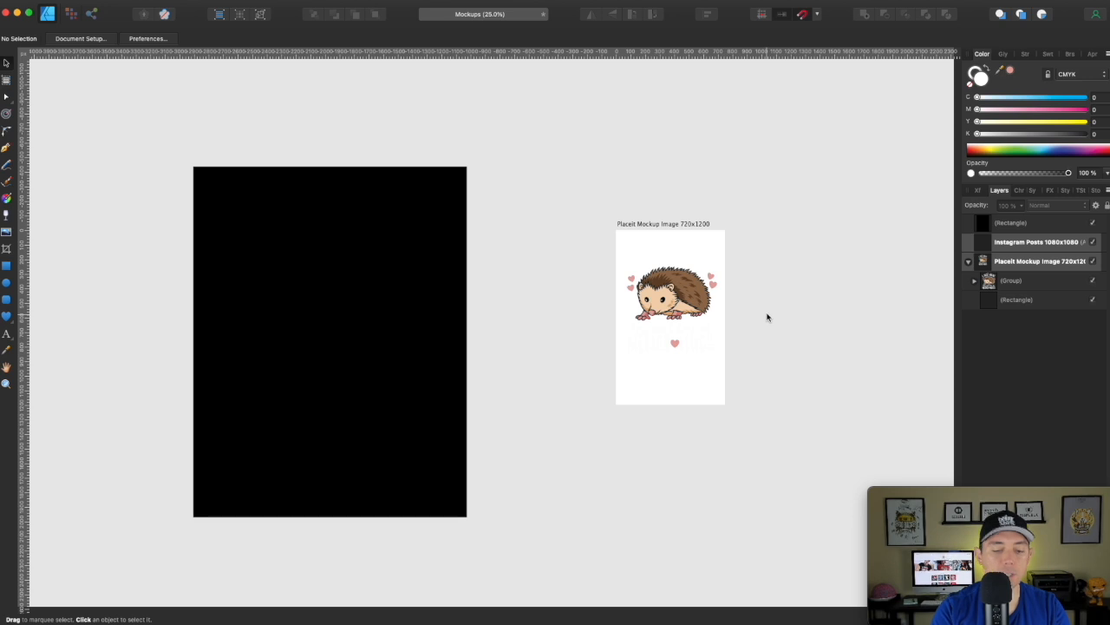
# Nudge the hedgehog artwork slightly higher on the Placeit Mockup Image artboard
pyautogui.press('super+equal')
pyautogui.press('super+equal')
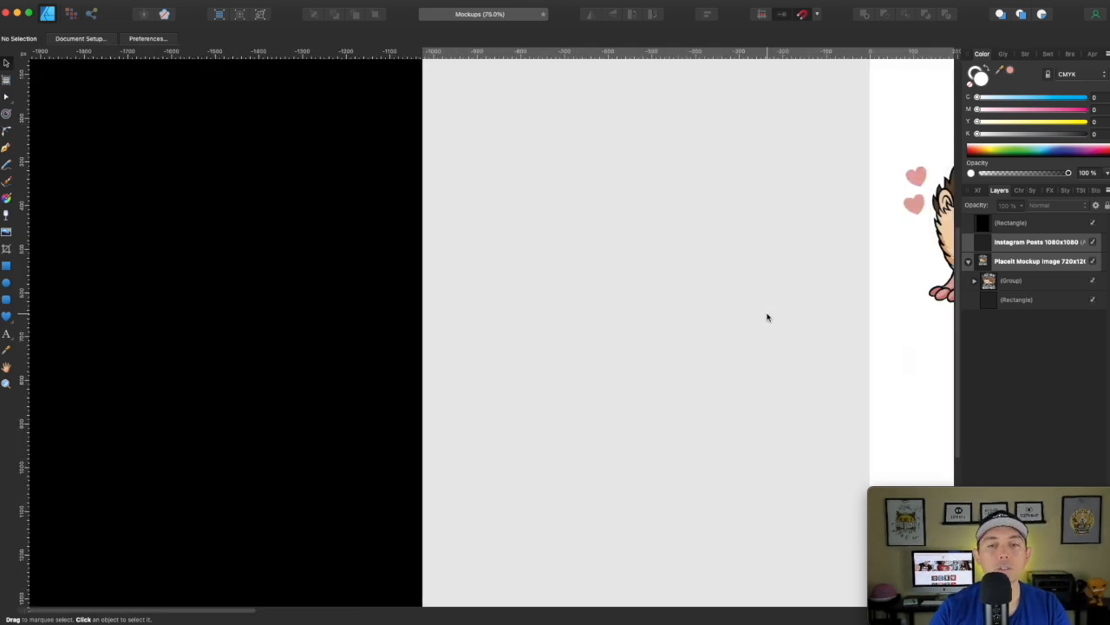
pyautogui.moveTo(728, 245); pyautogui.dragTo(279, 327)
pyautogui.click(426, 309)
pyautogui.moveTo(434, 304); pyautogui.dragTo(431, 293)
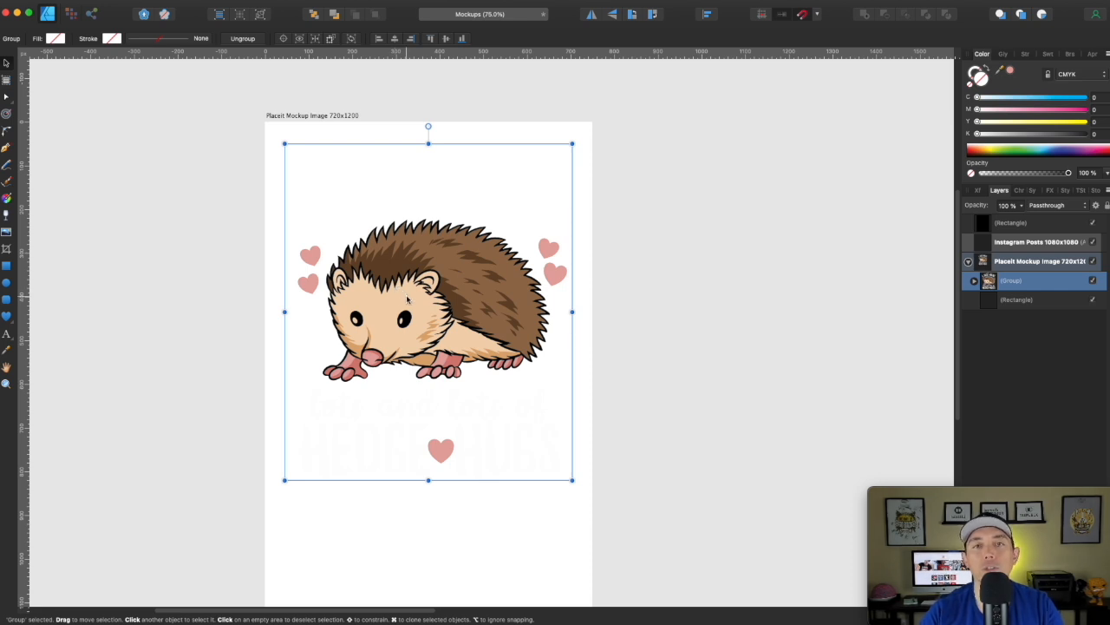
pyautogui.click(199, 153)
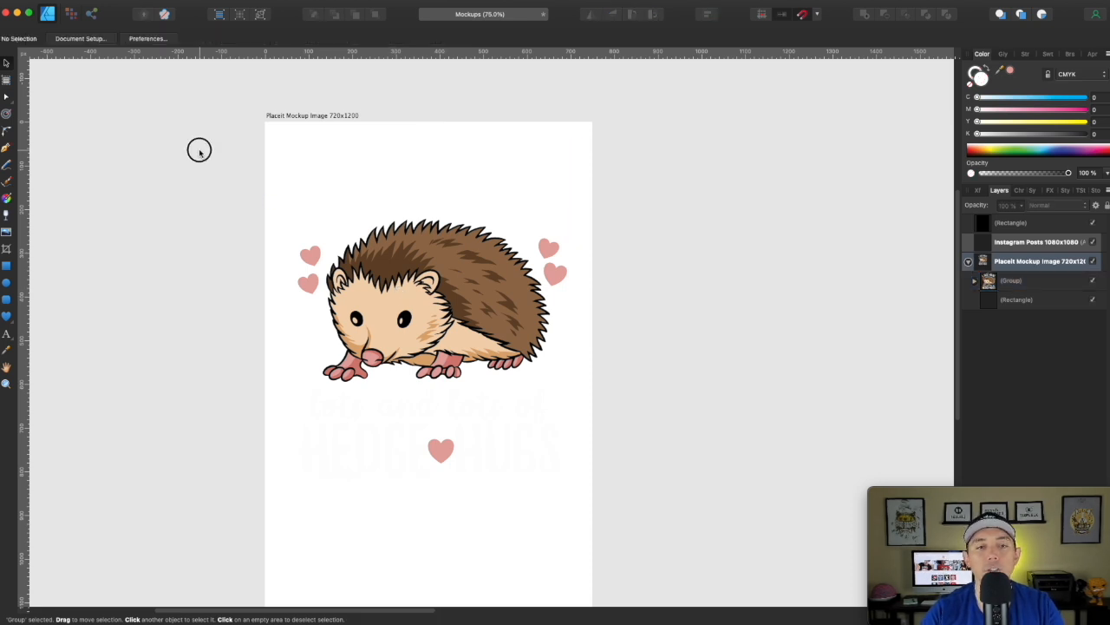
pyautogui.click(427, 266)
pyautogui.click(226, 186)
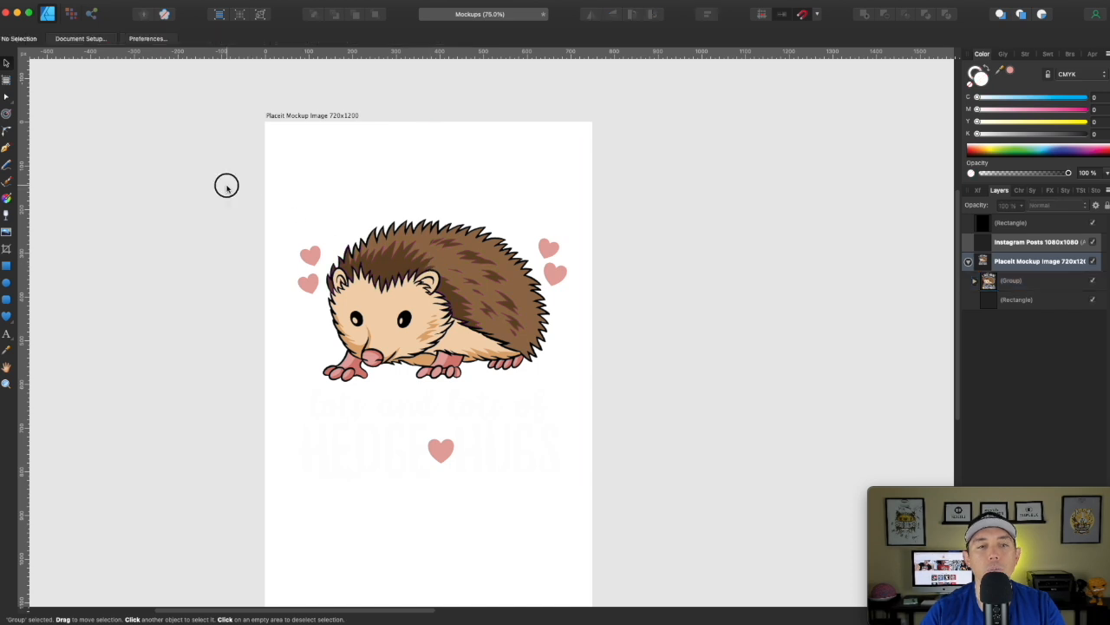
pyautogui.click(218, 183)
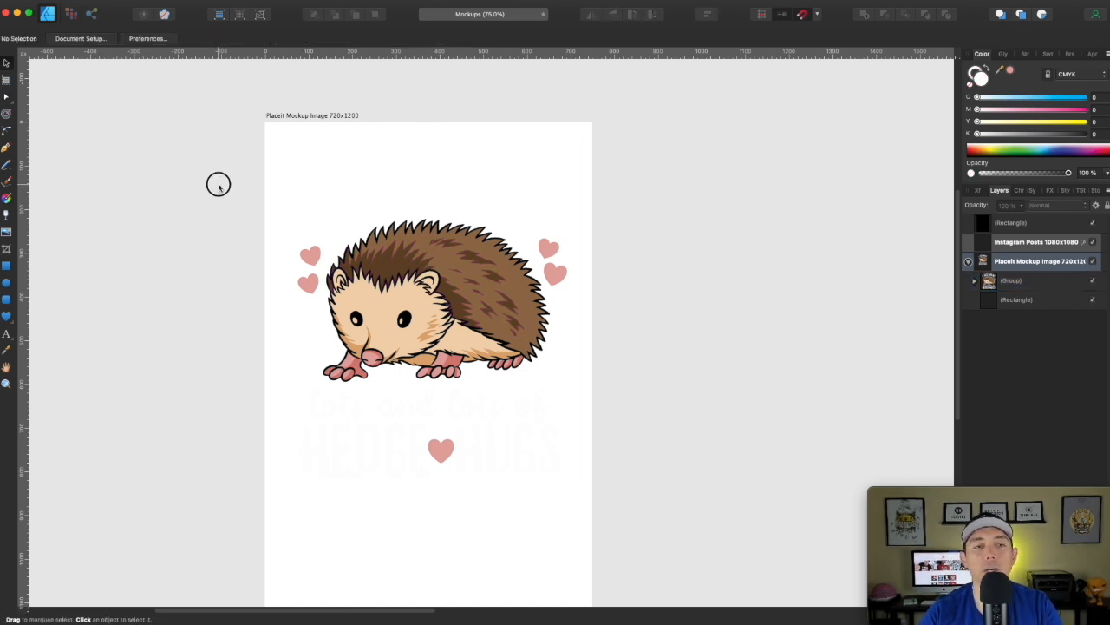
# Draw a full-width rectangle from the artboard's top edge over the artwork and fill it with dark blue, C 100 and M 100
pyautogui.click(6, 264)
pyautogui.moveTo(265, 122); pyautogui.dragTo(593, 530)
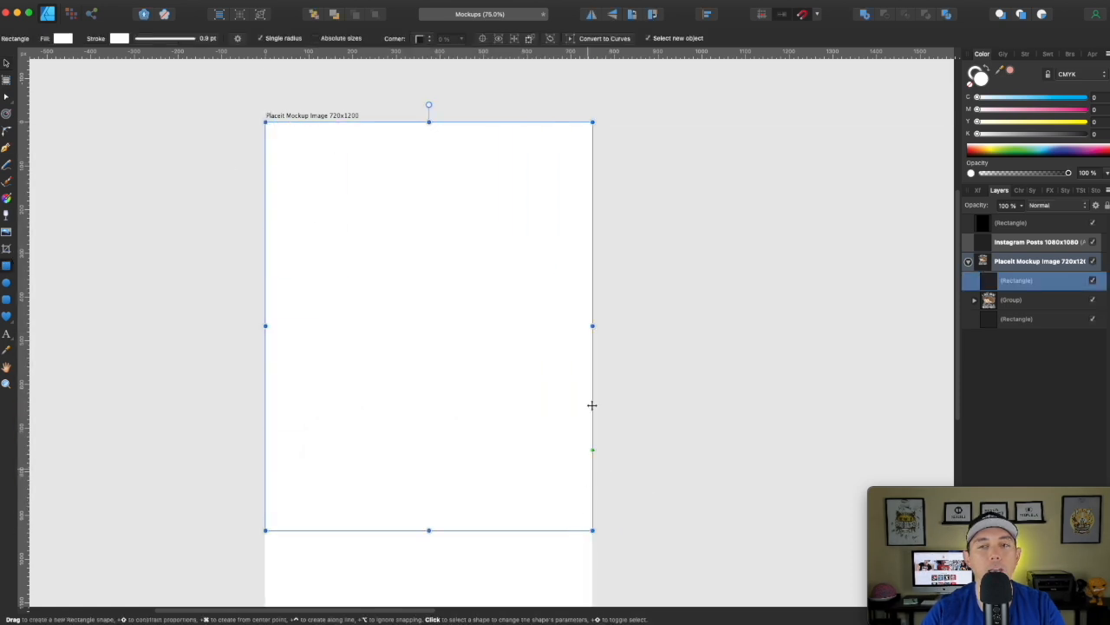
pyautogui.click(1084, 98)
pyautogui.click(1084, 109)
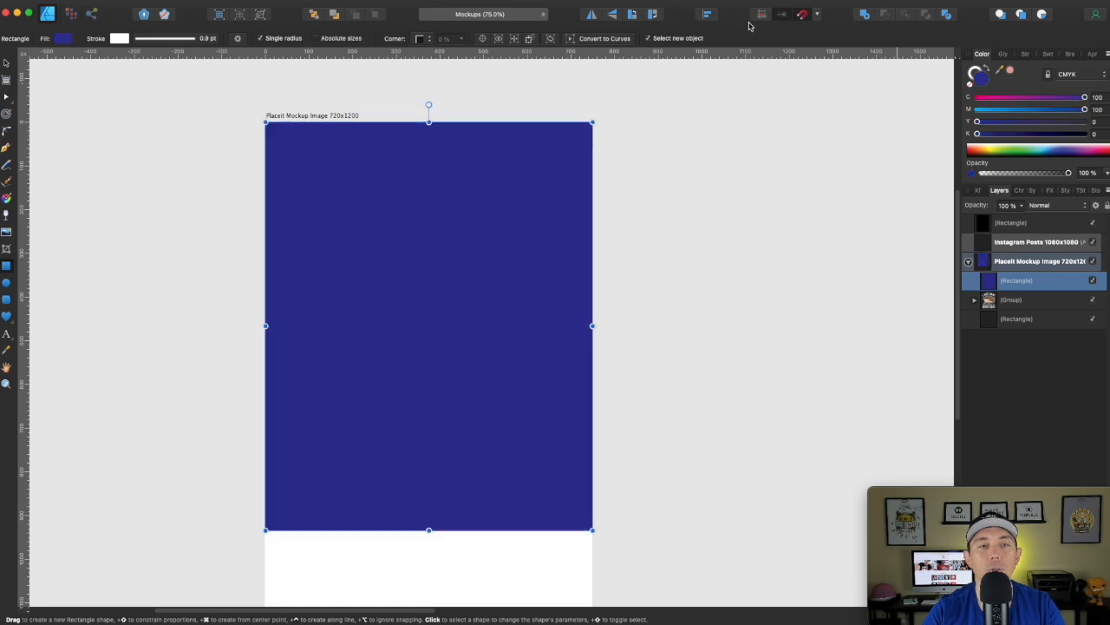
# Send the dark blue rectangle to the back of the artboard, behind the hedgehog artwork
pyautogui.click(313, 14)
pyautogui.scroll(-1, 471, 253)
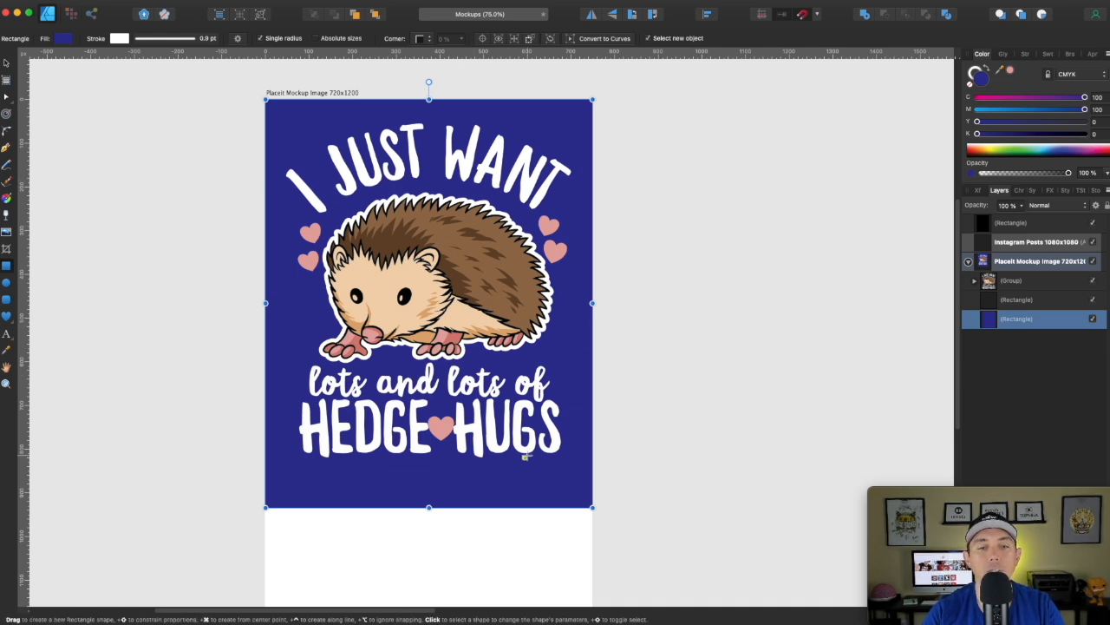
pyautogui.click(6, 63)
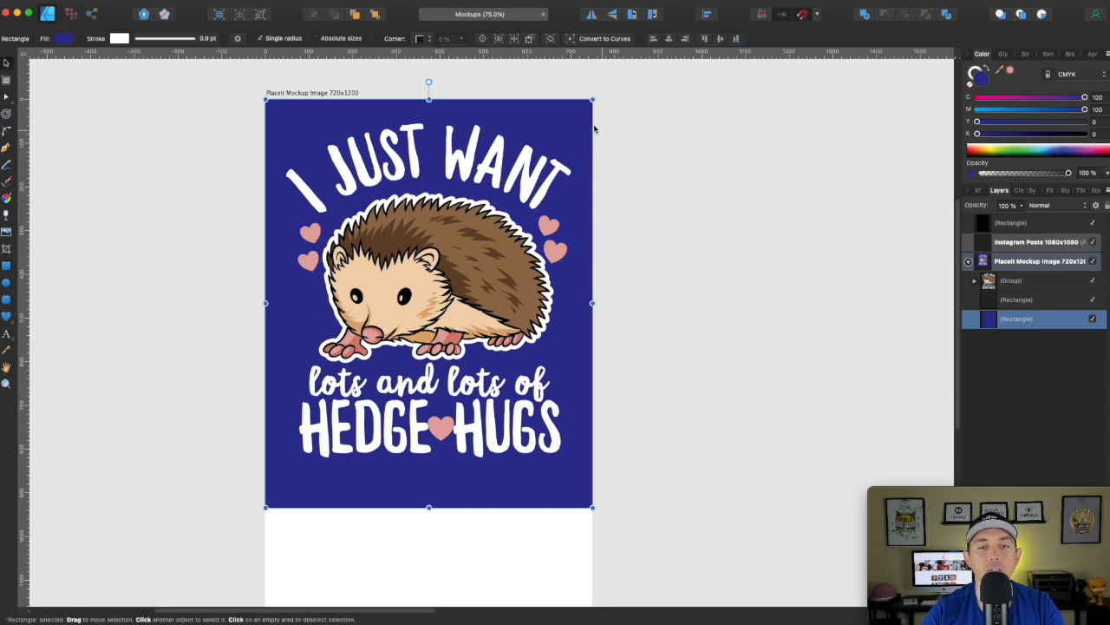
# Delete the dark blue rectangle and set up a PNG export of the Placeit Mockup Image artboard with the area Selection Only
pyautogui.press('Delete')
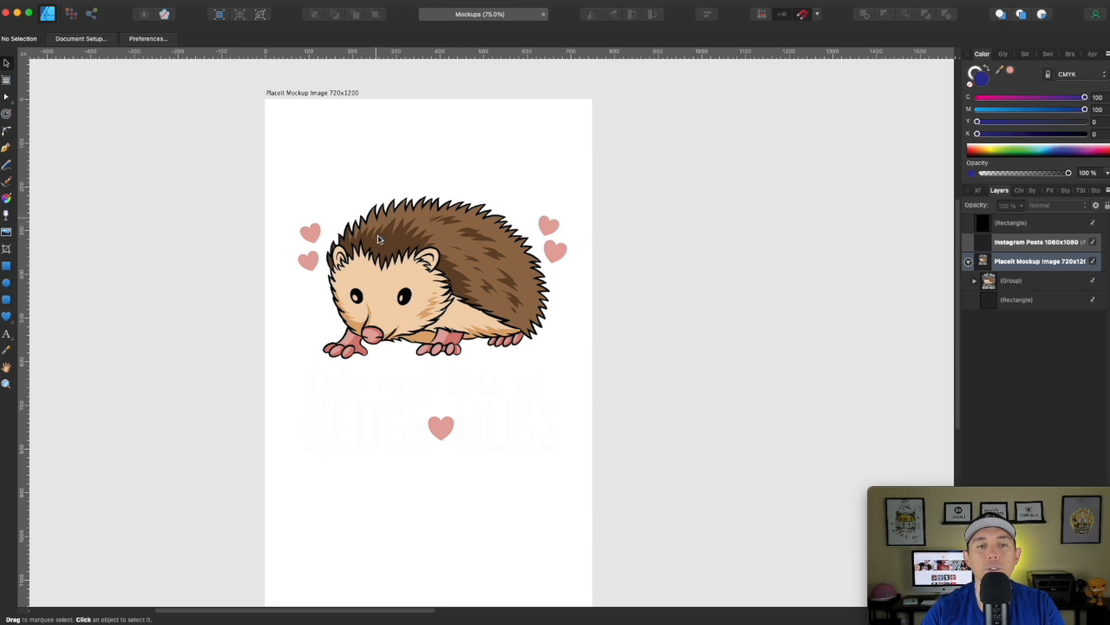
pyautogui.click(296, 92)
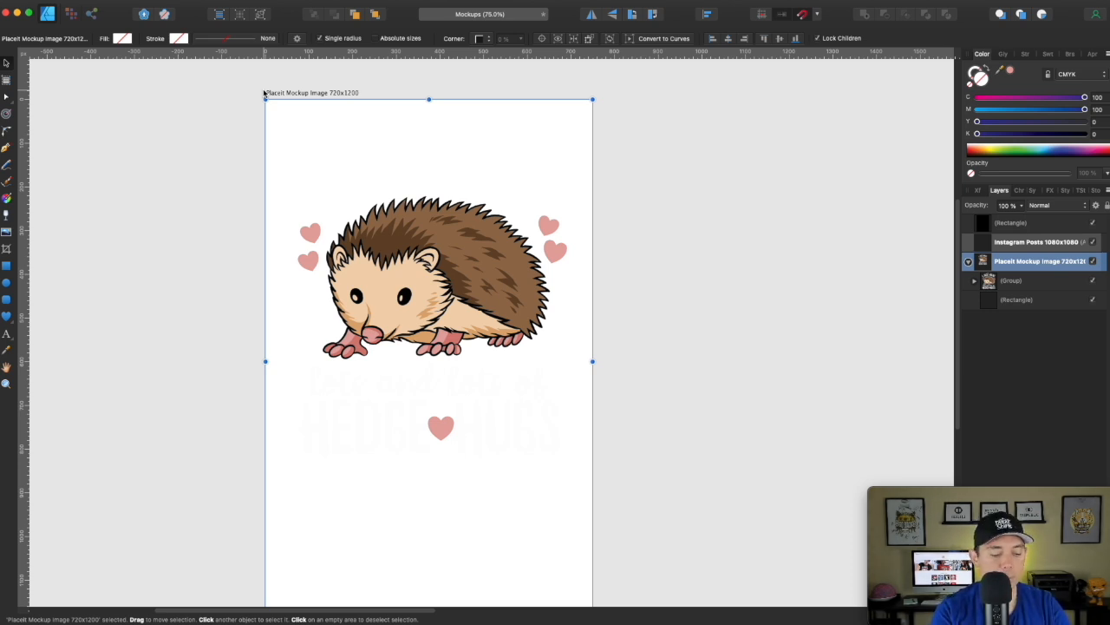
pyautogui.press('alt+shift+super+s')
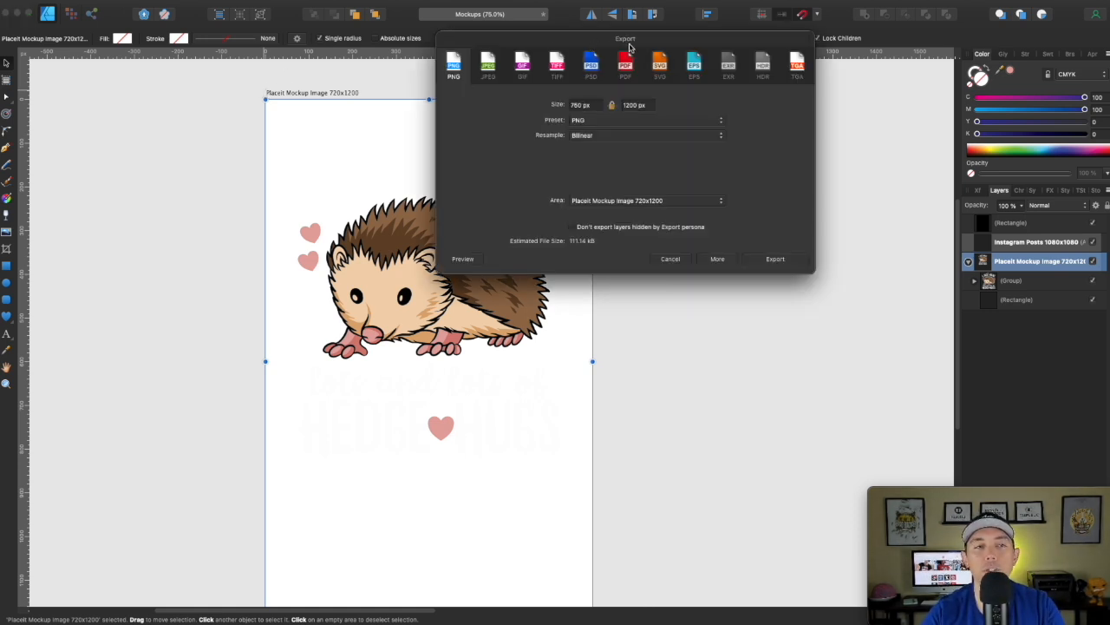
pyautogui.click(645, 202)
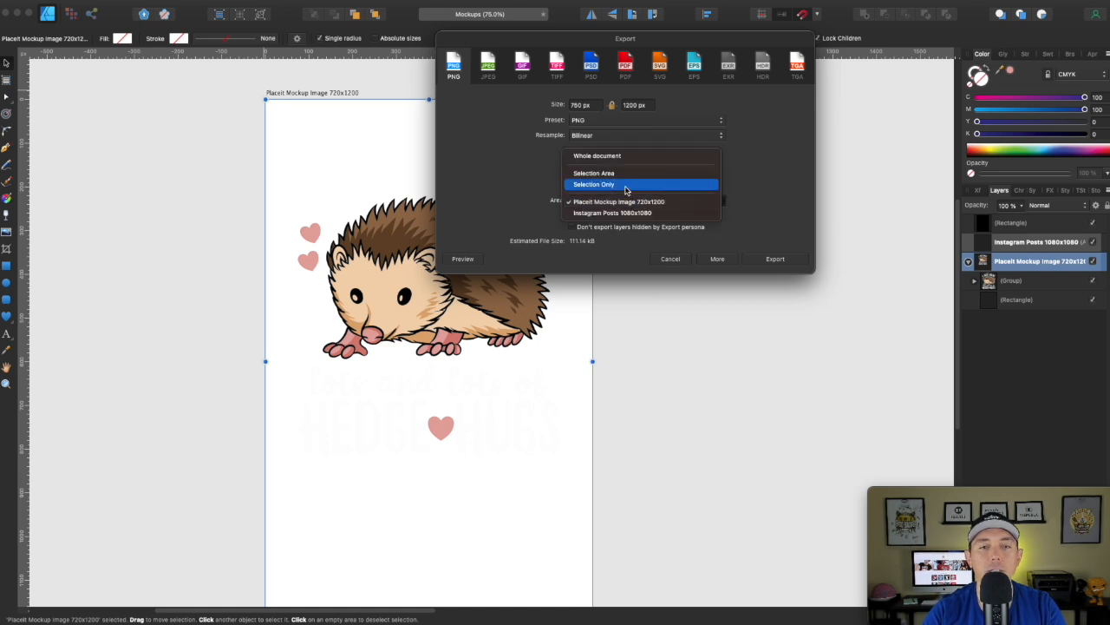
pyautogui.click(626, 185)
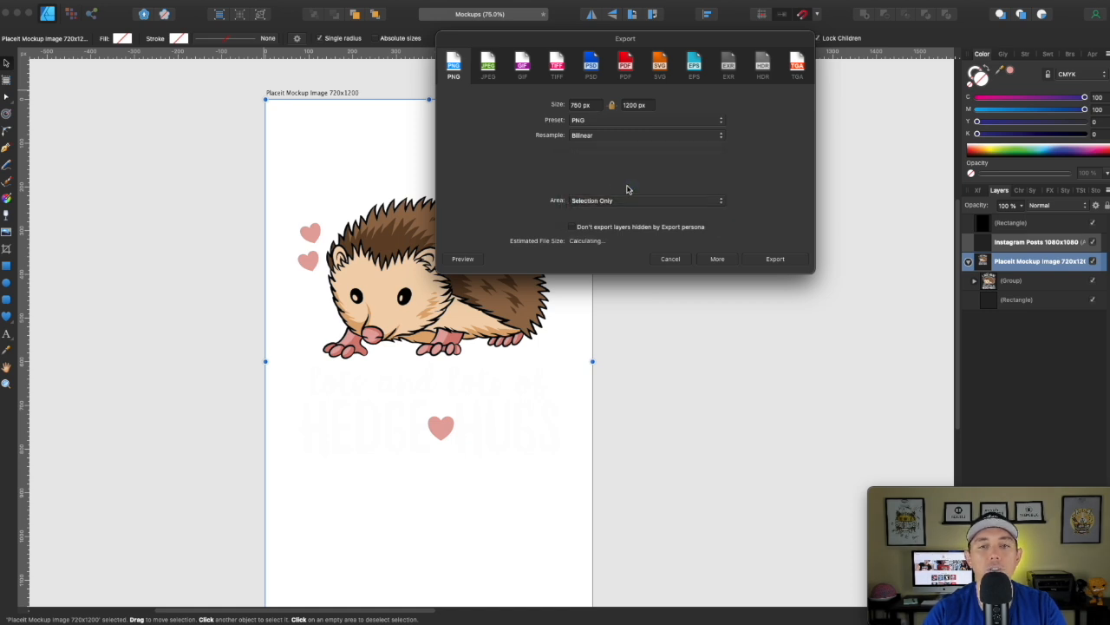
# Export the PNG to the Desktop under the file name PLACEIT MOCKUP
pyautogui.click(786, 260)
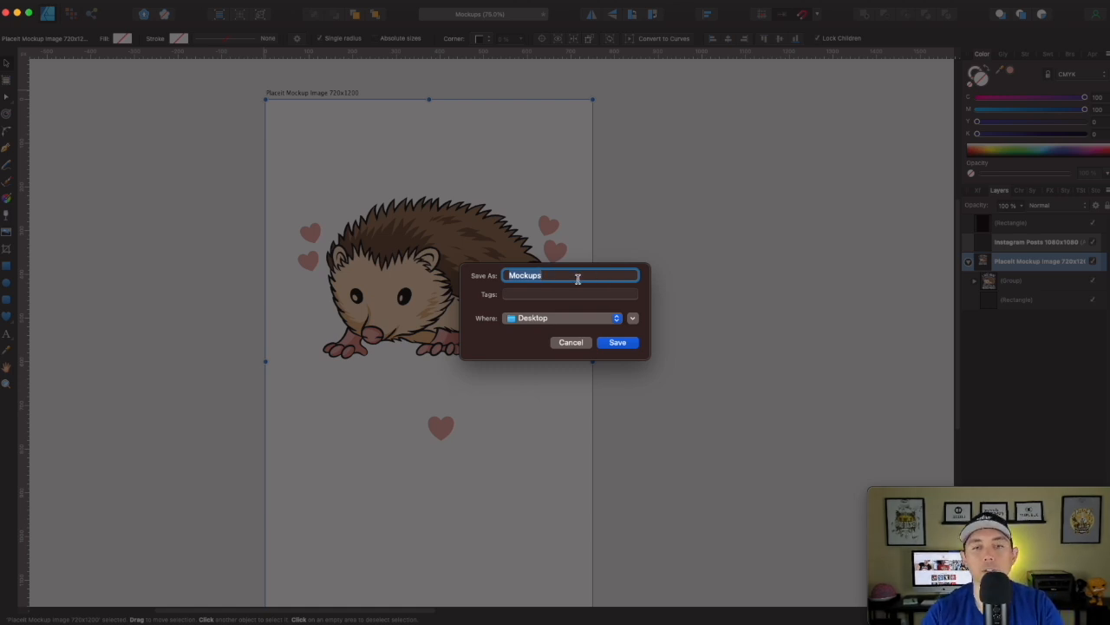
pyautogui.doubleClick(555, 277)
pyautogui.write('PLACEIT')
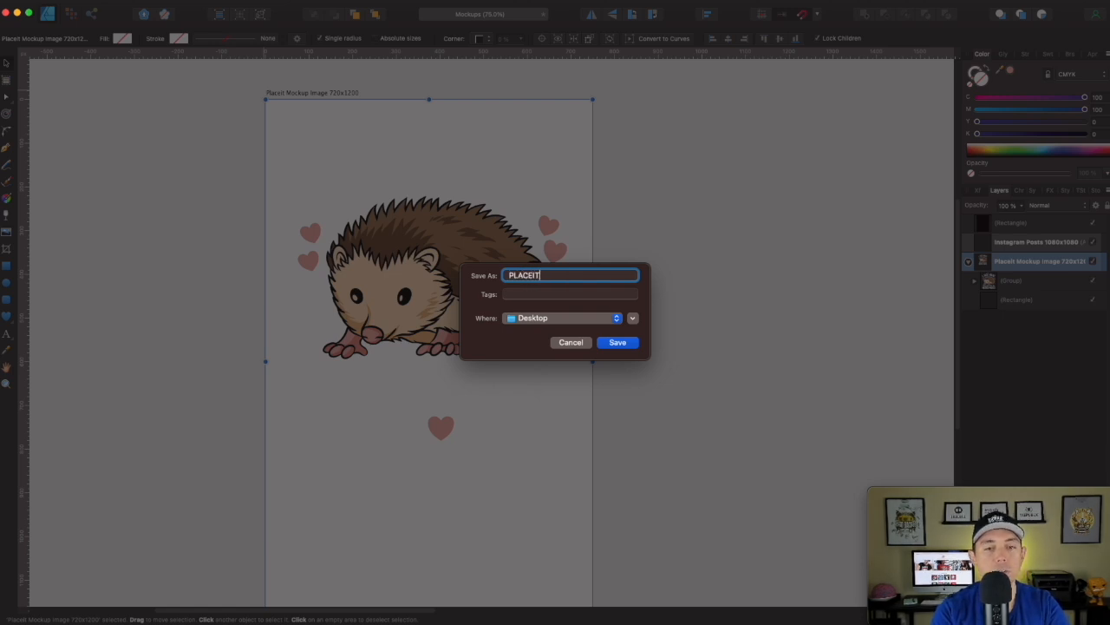
pyautogui.write(' MOCKUP')
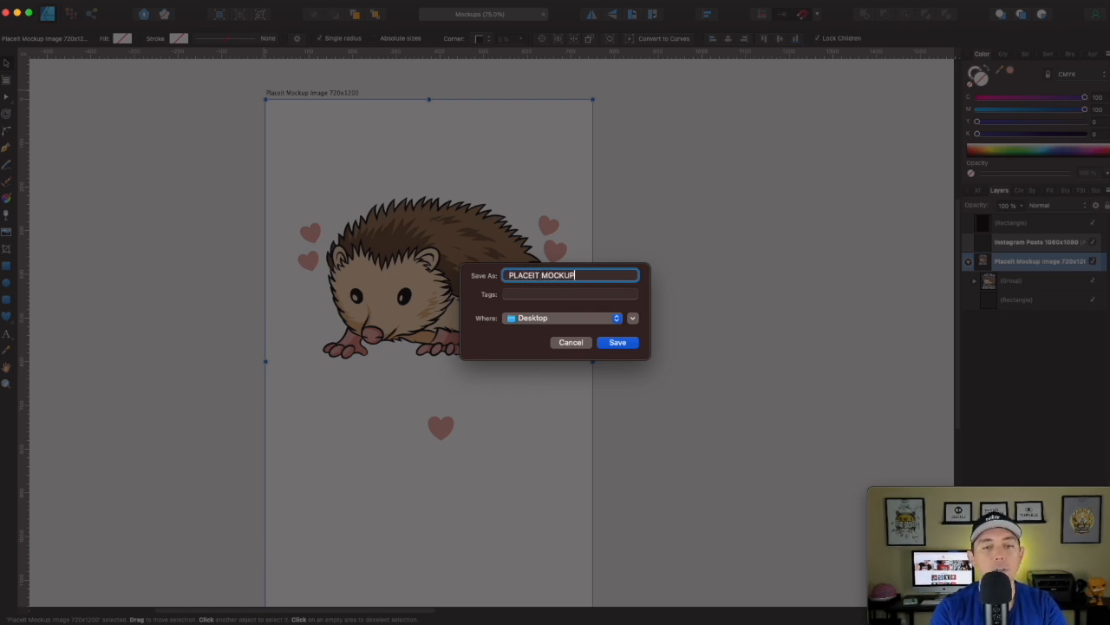
pyautogui.press('Return')
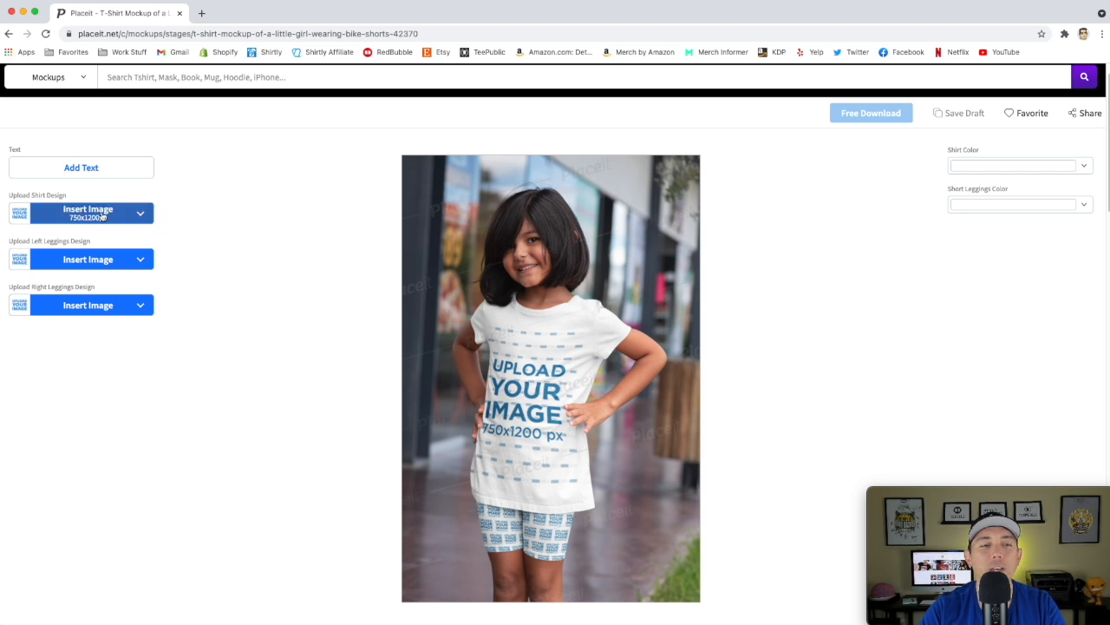
# Switch to Placeit in Chrome, upload the exported hedgehog PNG as the shirt design, and set the shirt color to black
pyautogui.click(141, 218)
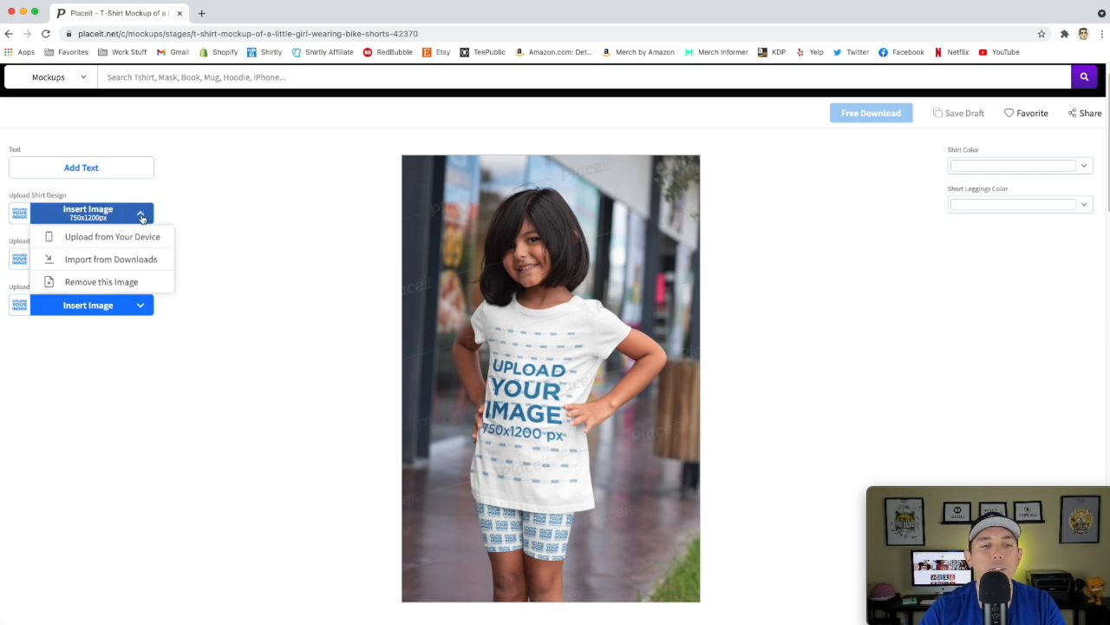
pyautogui.click(117, 237)
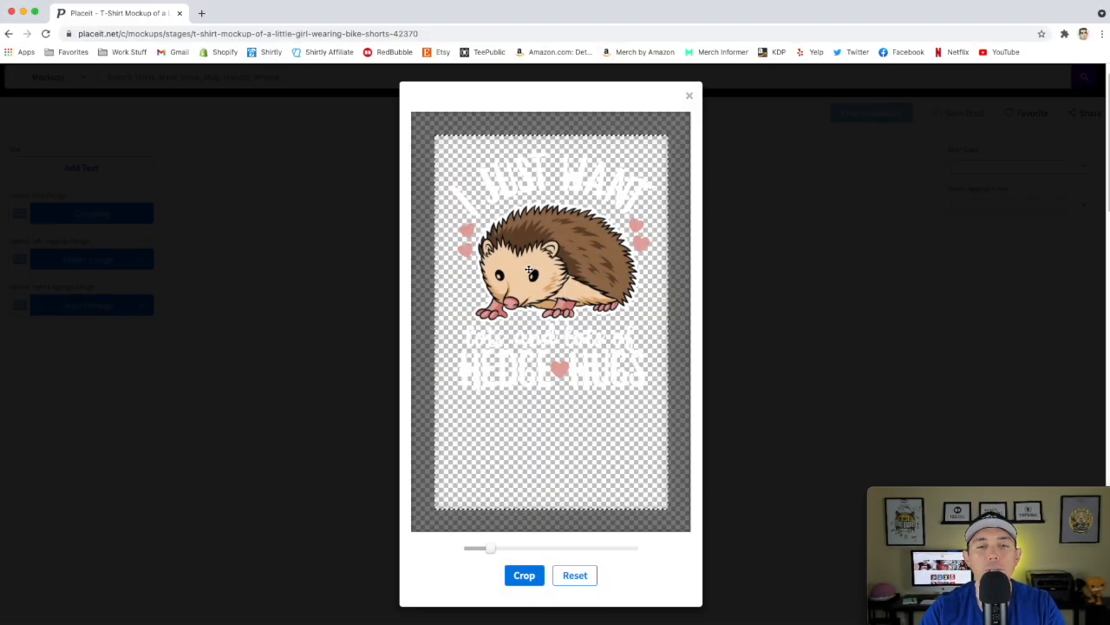
pyautogui.moveTo(486, 549)
pyautogui.mouseDown()
pyautogui.moveTo(506, 547)
pyautogui.moveTo(474, 547)
pyautogui.moveTo(491, 547)
pyautogui.mouseUp()
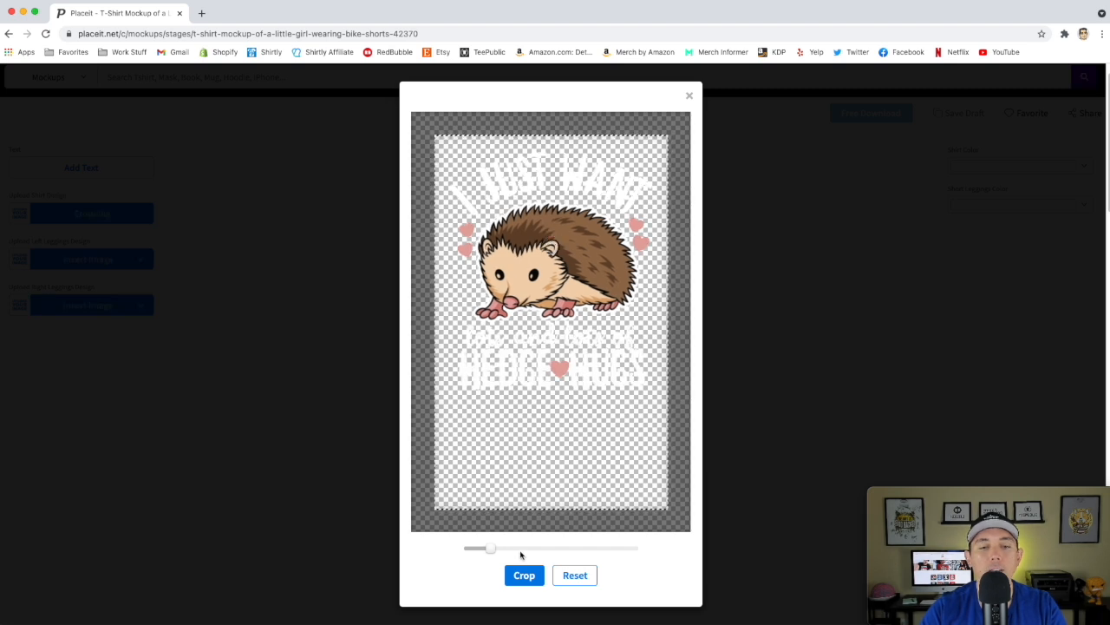
pyautogui.click(519, 577)
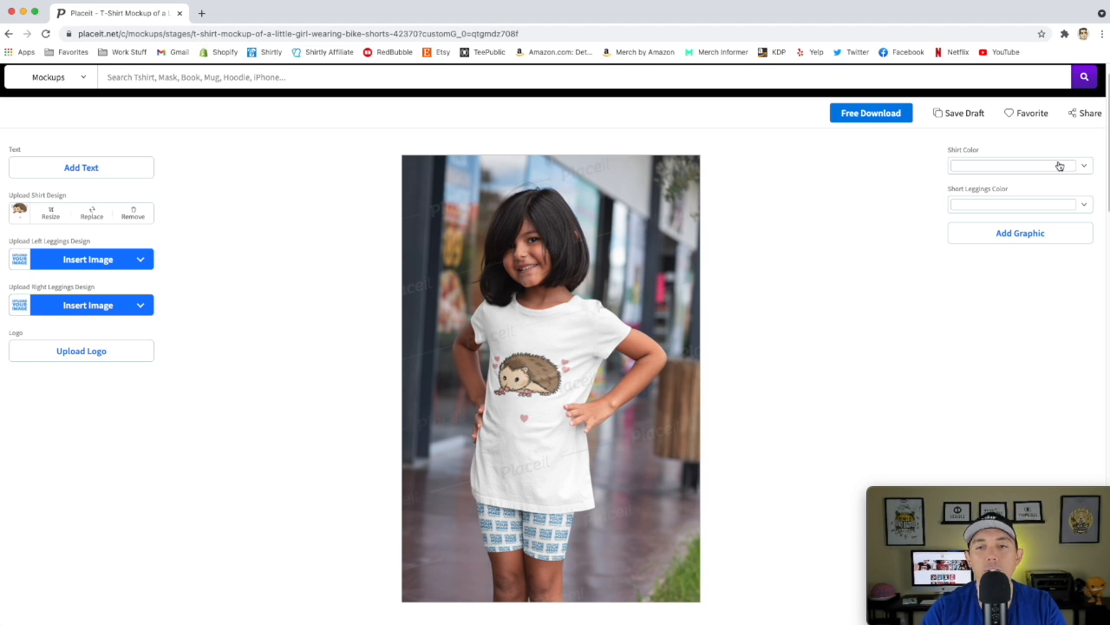
pyautogui.click(1084, 168)
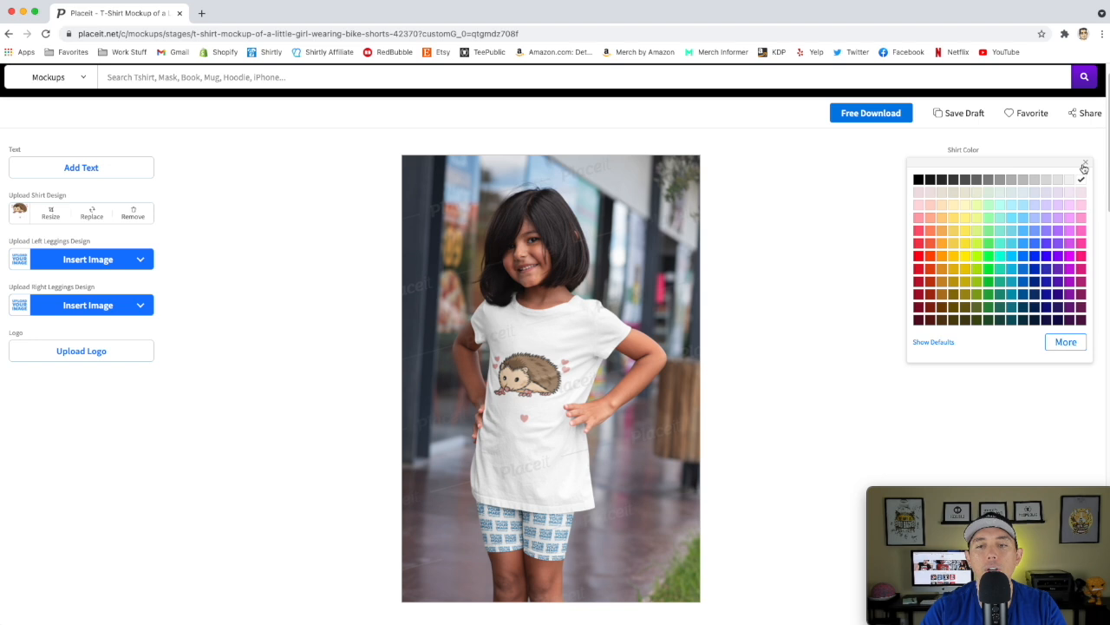
pyautogui.click(920, 179)
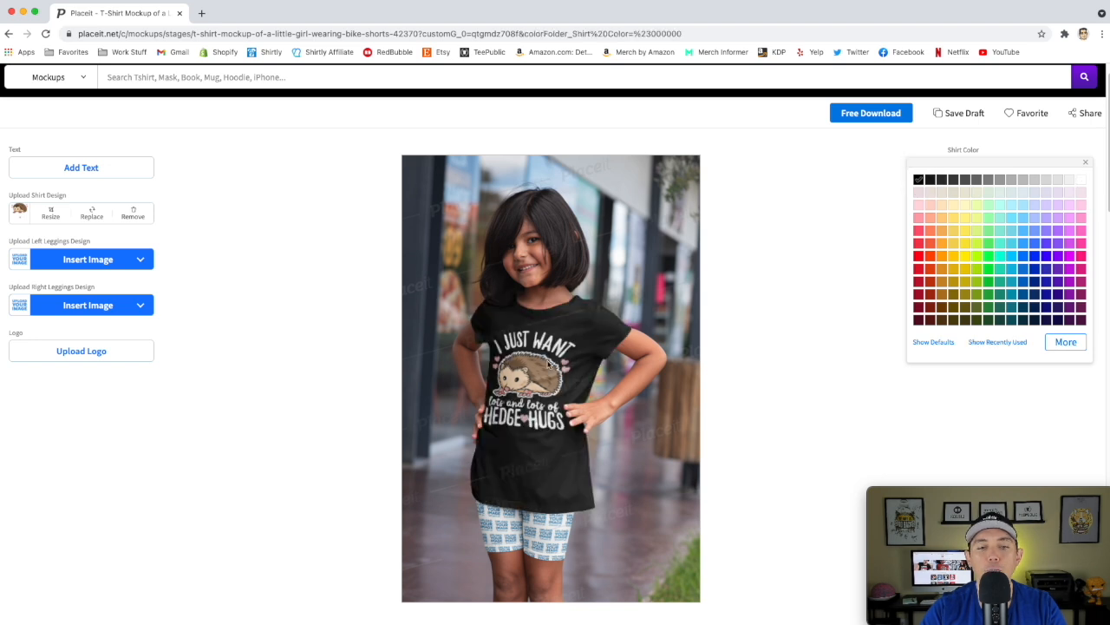
# Scale the hedgehog shirt design down slightly, nudge it up within the crop area, and apply the crop
pyautogui.click(52, 217)
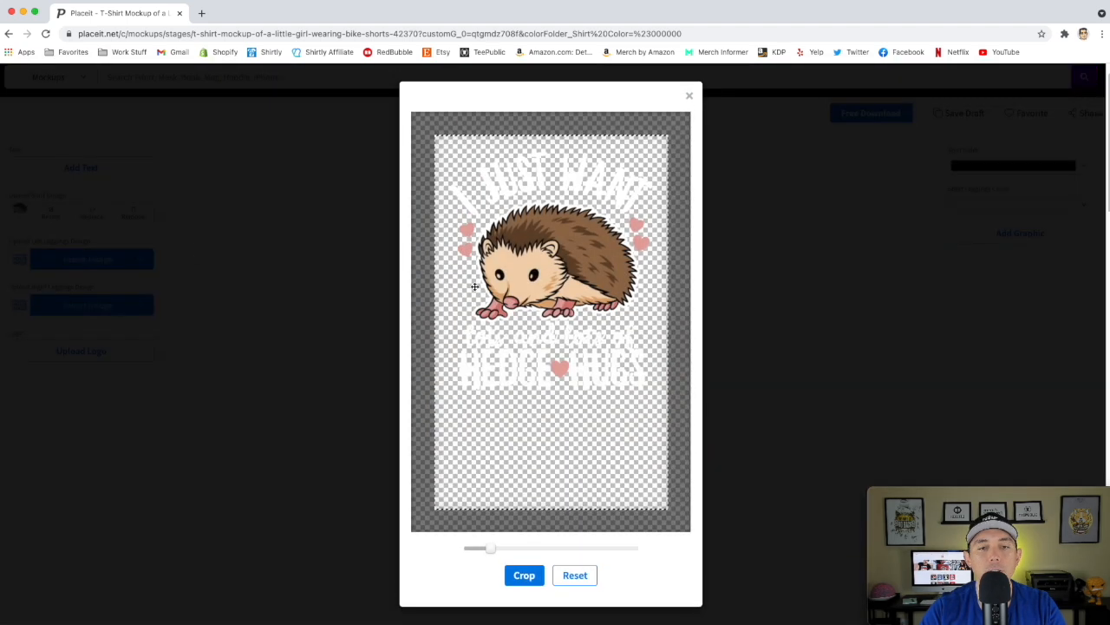
pyautogui.moveTo(489, 549); pyautogui.dragTo(487, 550)
pyautogui.moveTo(566, 281); pyautogui.dragTo(566, 278)
pyautogui.click(524, 576)
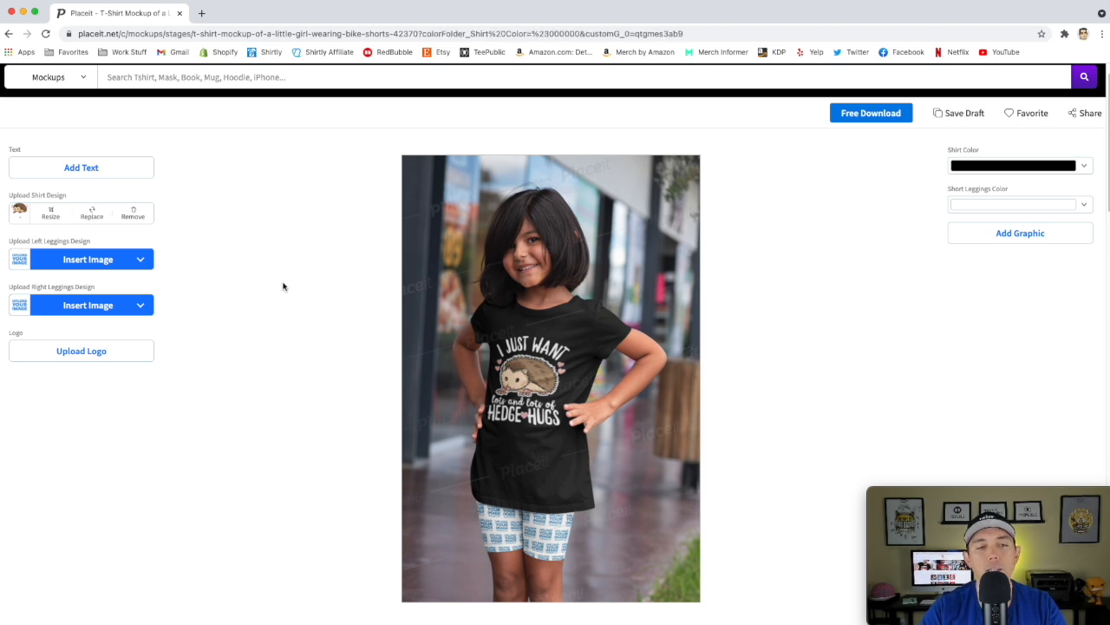
# Reposition the shirt design higher, close to the upper edge of the crop area, and apply the crop
pyautogui.click(50, 212)
pyautogui.moveTo(554, 258); pyautogui.dragTo(552, 238)
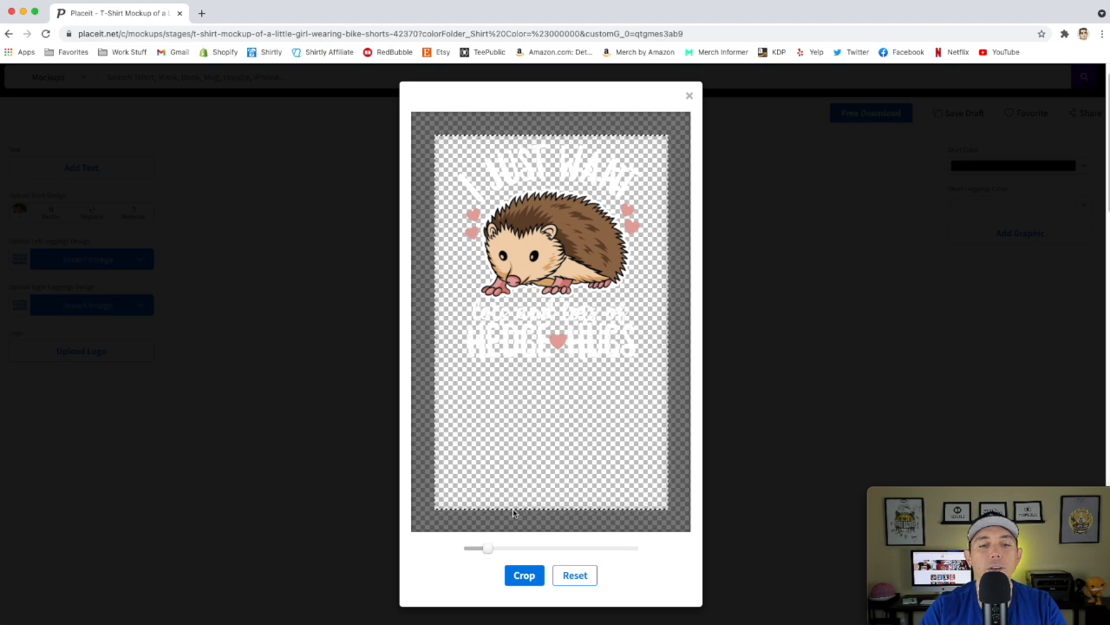
pyautogui.click(520, 576)
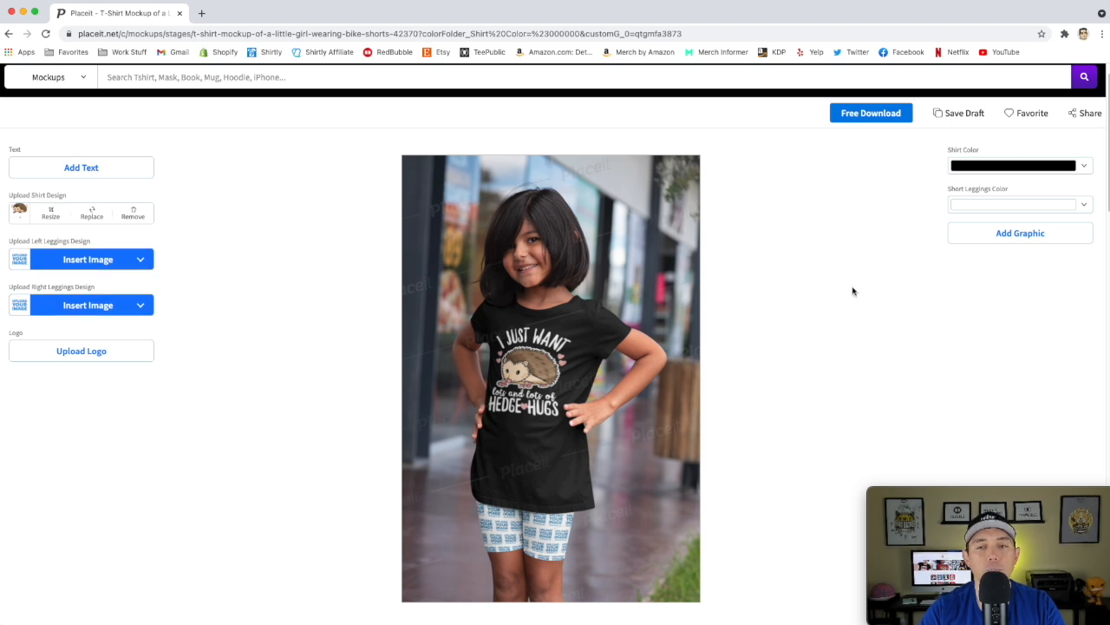
# Set the short leggings color to black
pyautogui.click(1010, 203)
pyautogui.click(919, 219)
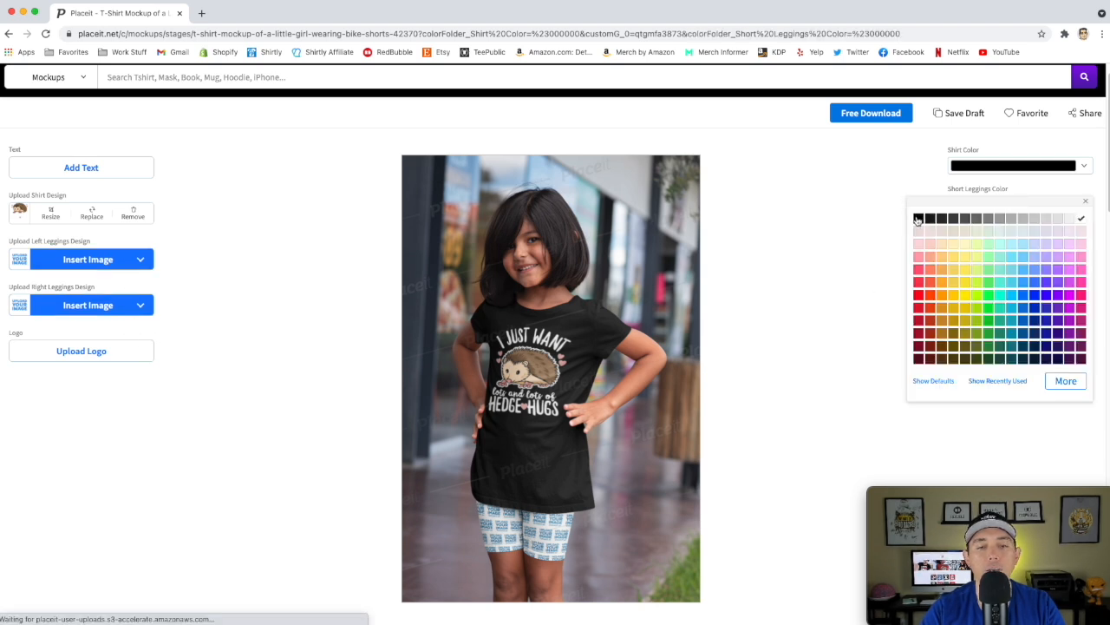
pyautogui.click(876, 180)
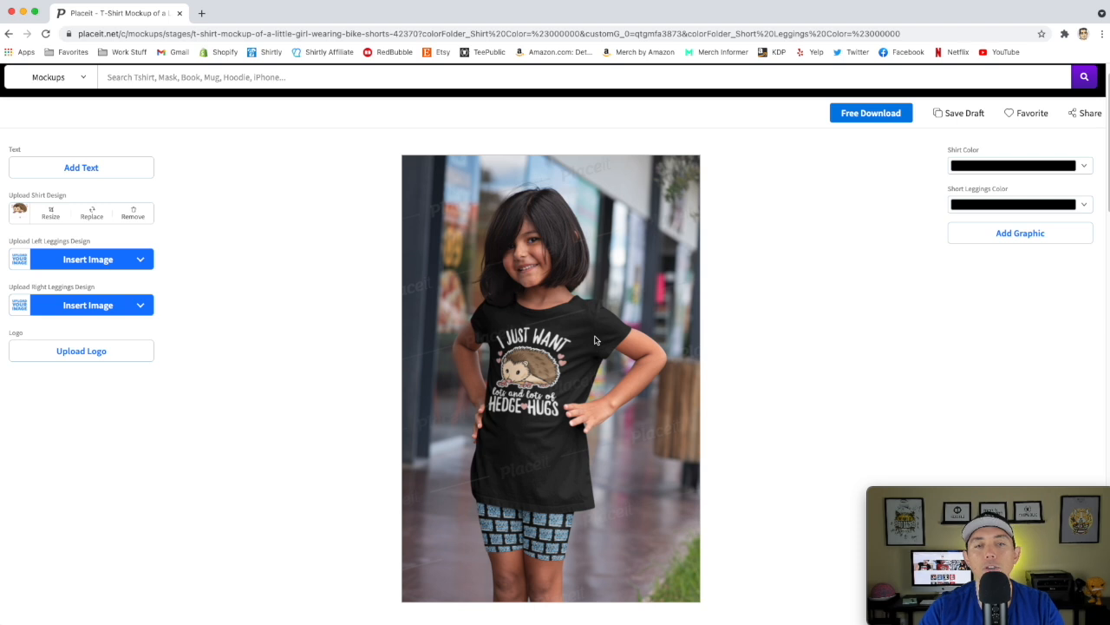
# Try several swatches for the shirt color, including red, blue, yellow and dark red
pyautogui.click(1085, 169)
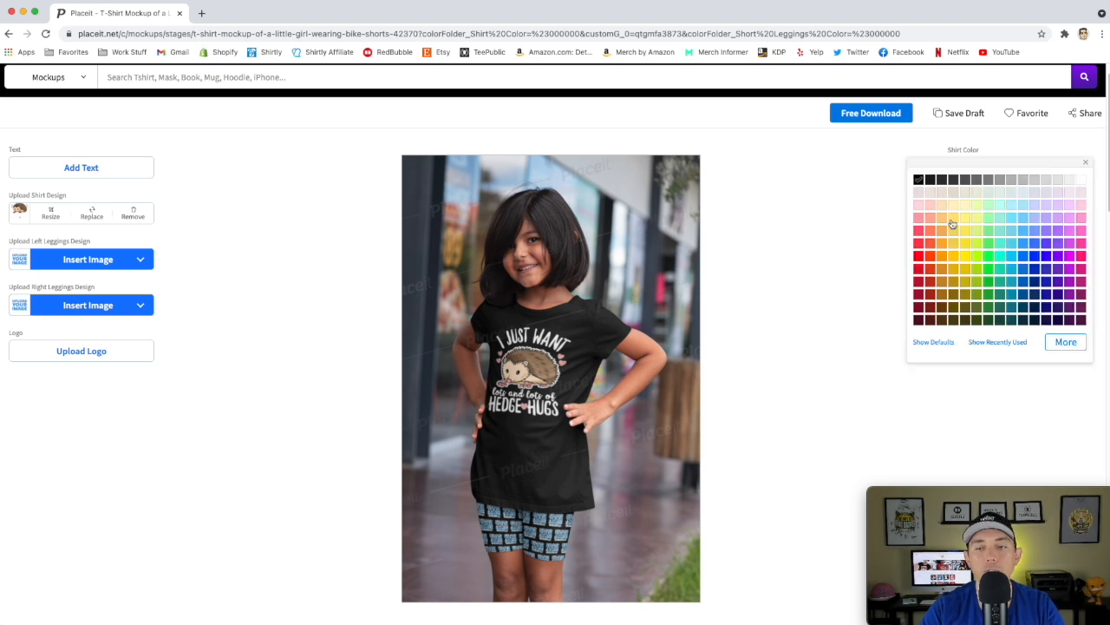
pyautogui.click(919, 256)
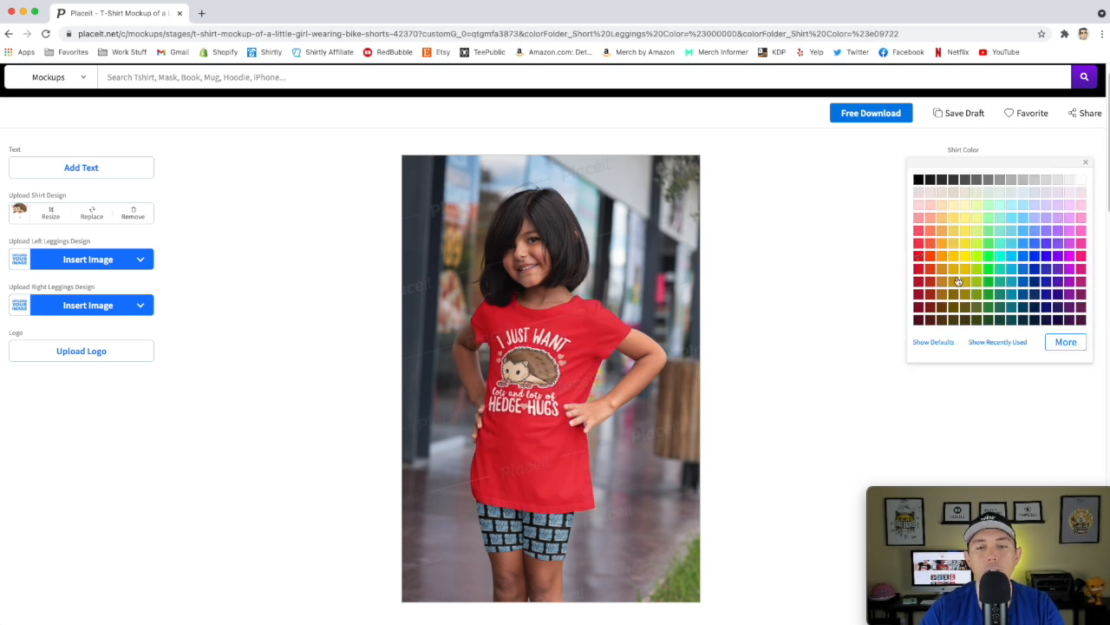
pyautogui.click(959, 281)
pyautogui.click(983, 271)
pyautogui.click(1035, 244)
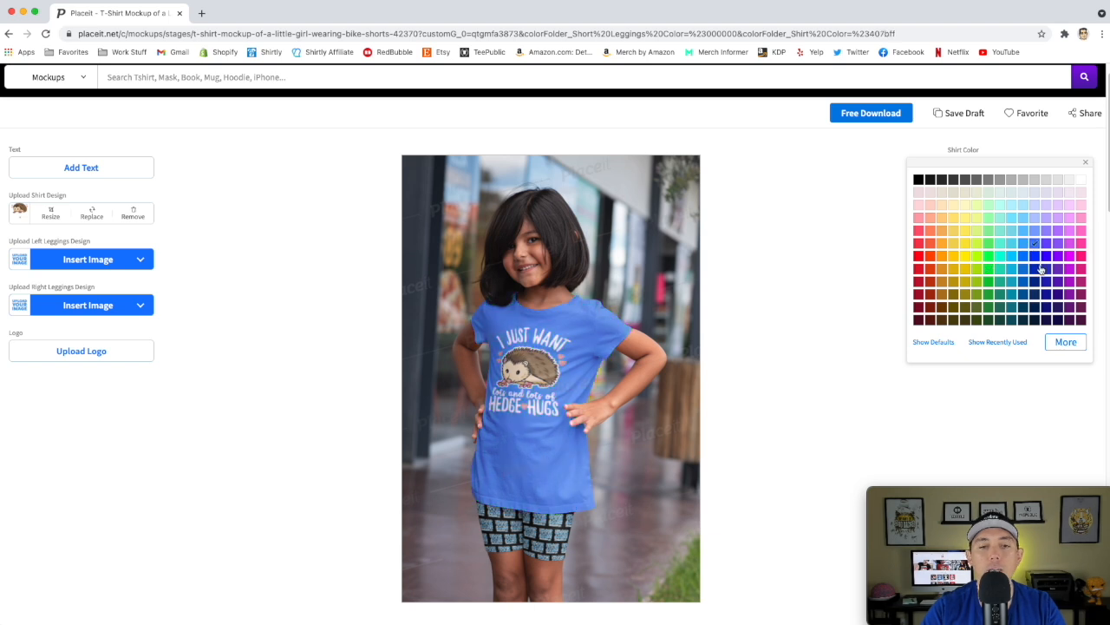
pyautogui.click(1024, 282)
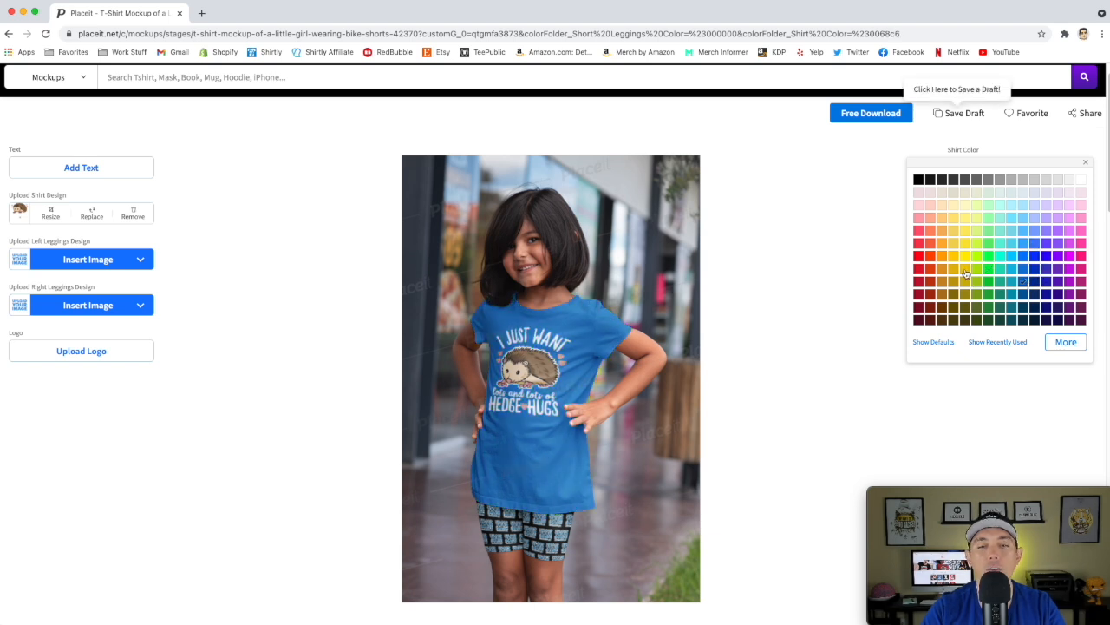
pyautogui.click(965, 269)
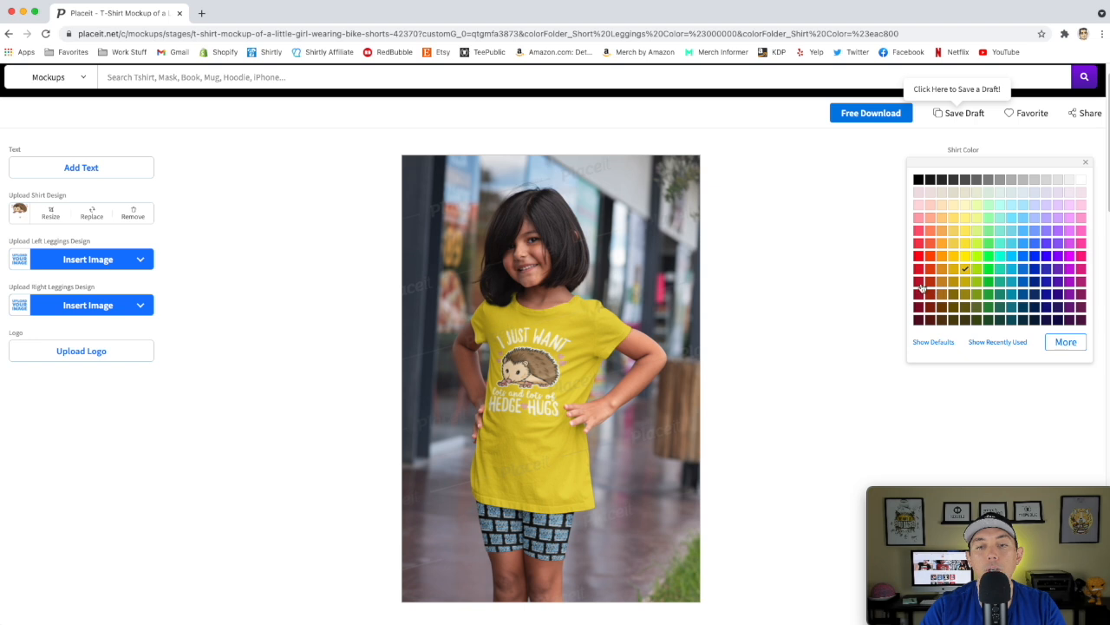
pyautogui.click(918, 283)
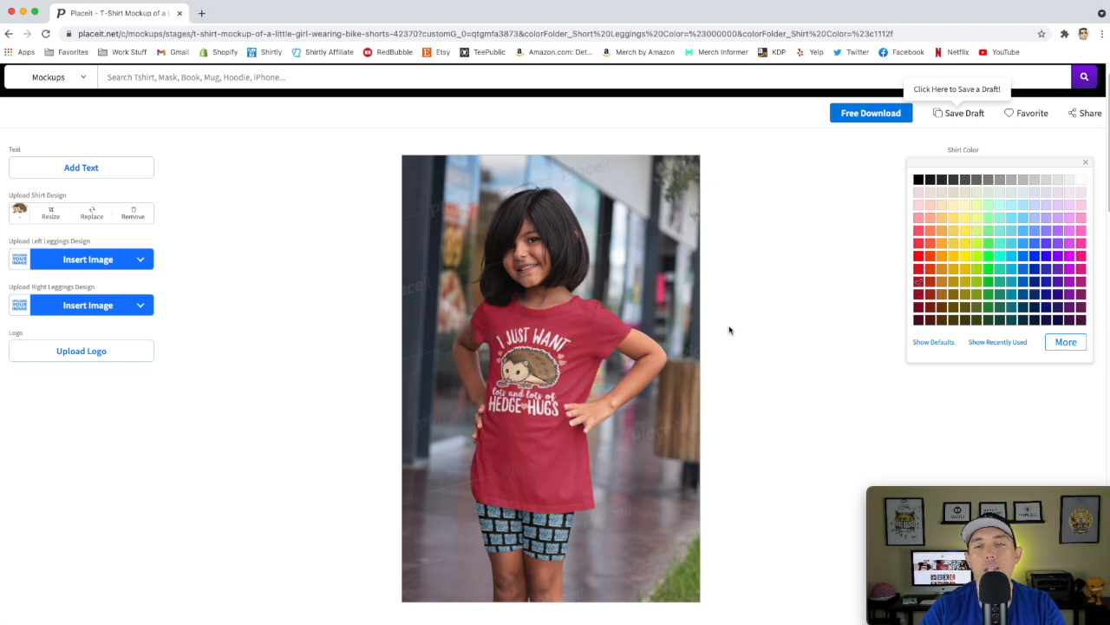
# Adjust the hue and shade of the shirt color to the custom red #D70D0D
pyautogui.click(1067, 342)
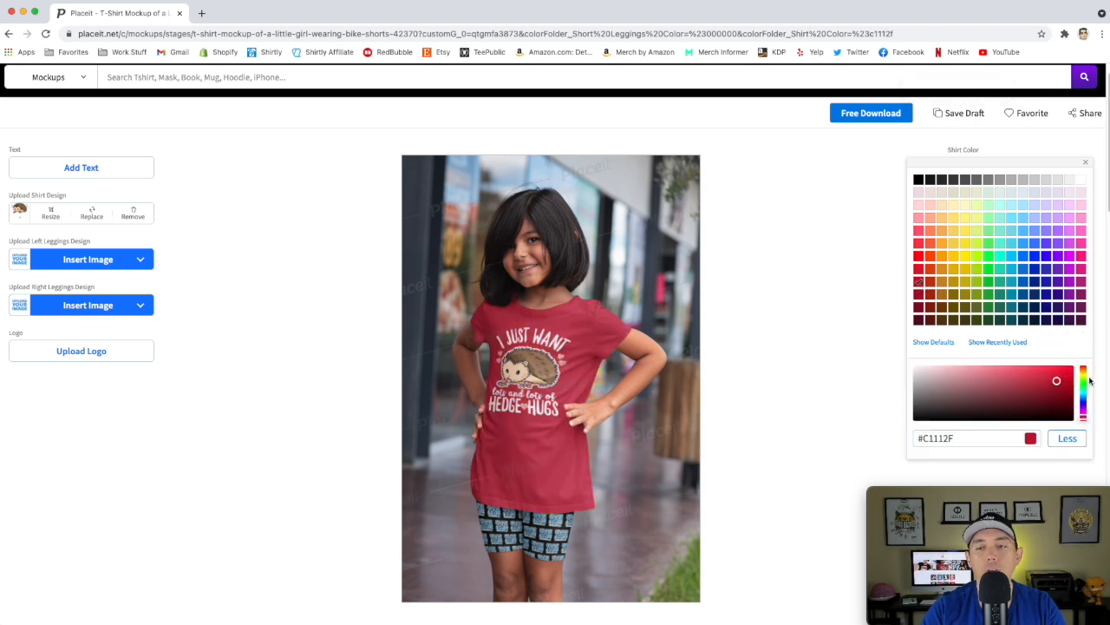
pyautogui.moveTo(1085, 415); pyautogui.dragTo(1085, 424)
pyautogui.moveTo(1058, 384); pyautogui.dragTo(1064, 383)
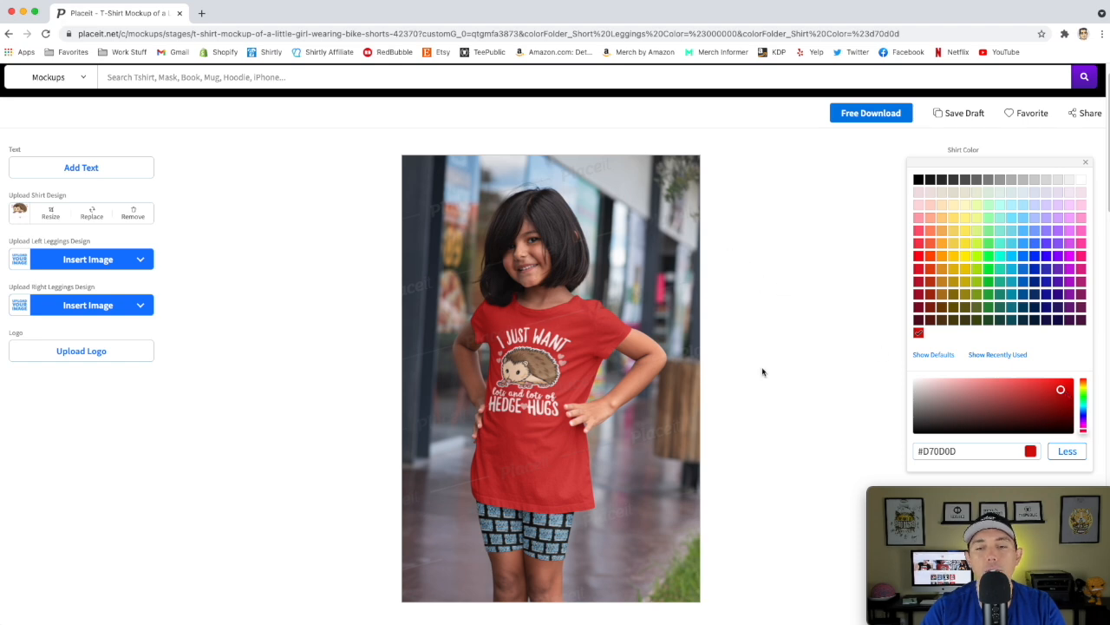
pyautogui.click(803, 319)
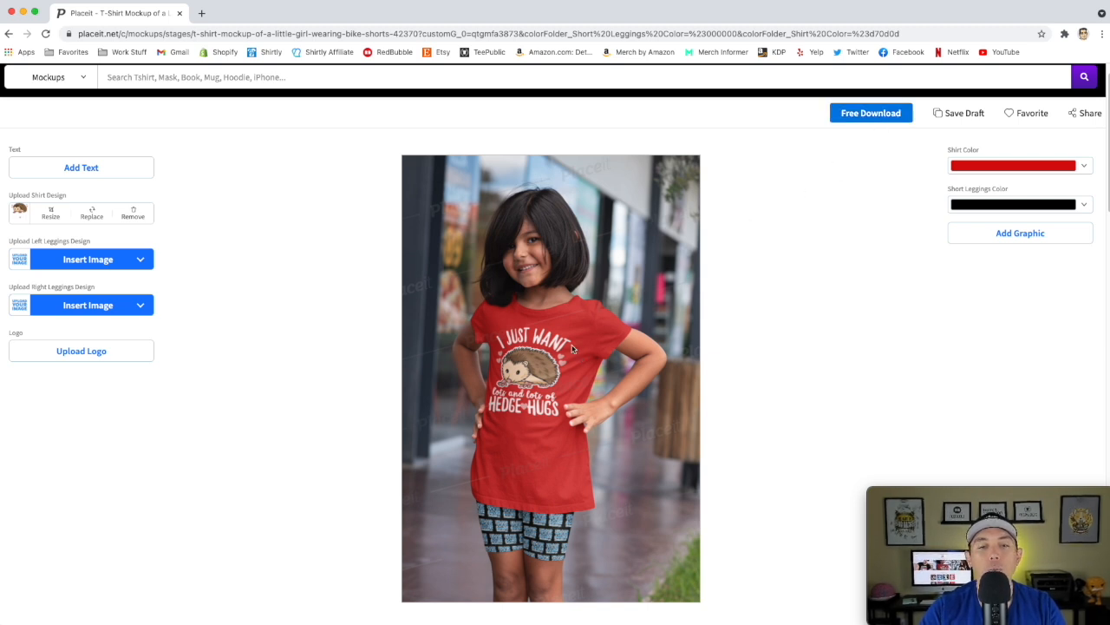
# Download the finished T-shirt mockup with the free, no-watermark option
pyautogui.click(894, 115)
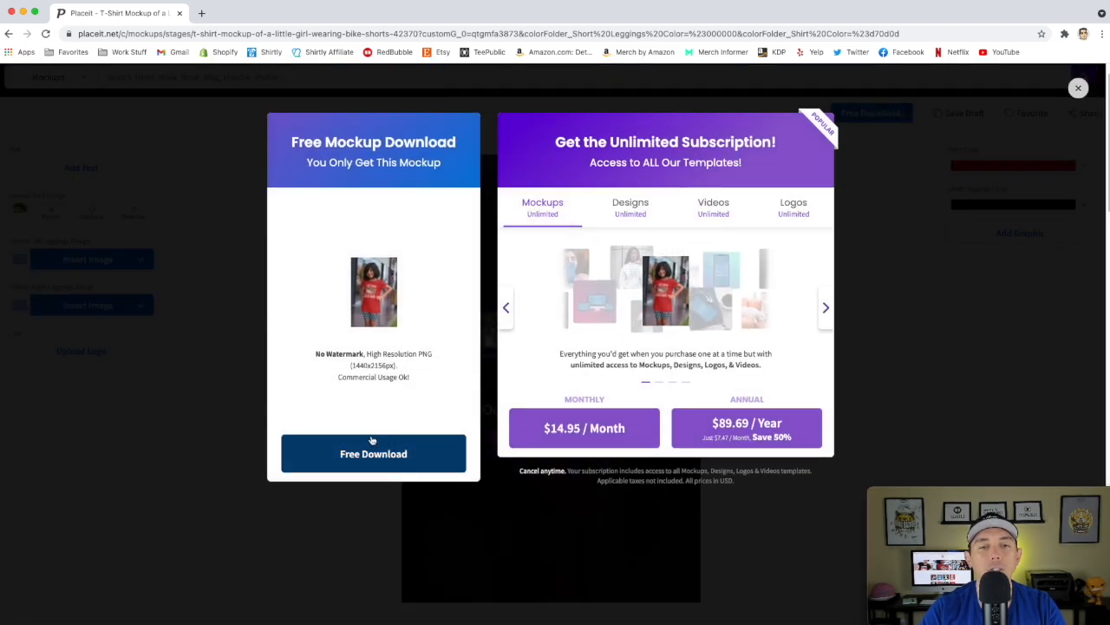
pyautogui.click(382, 449)
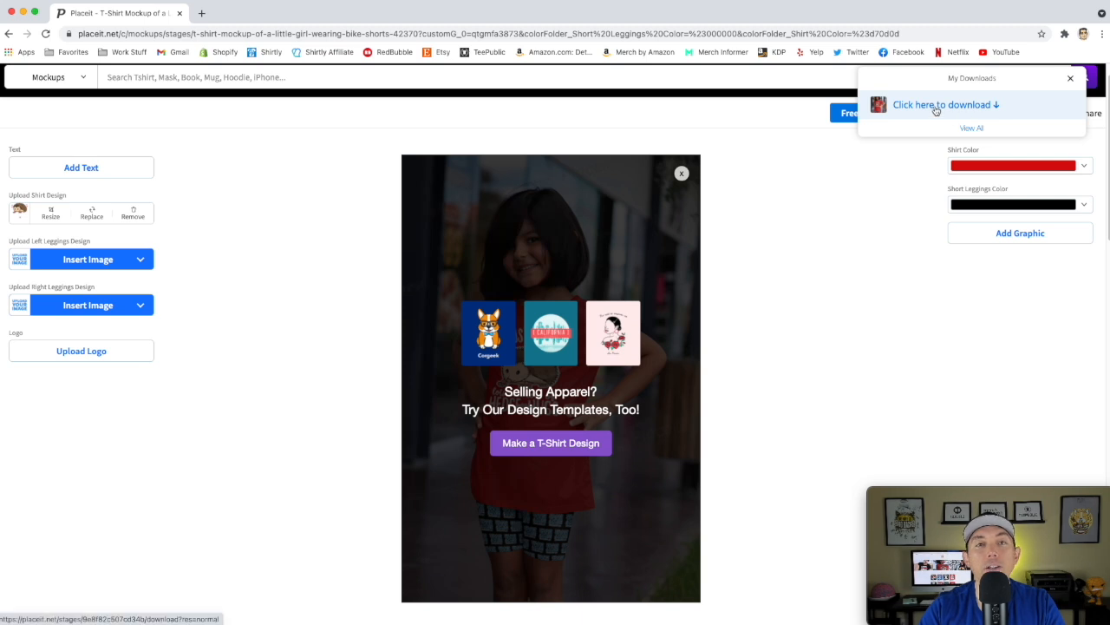
pyautogui.click(936, 106)
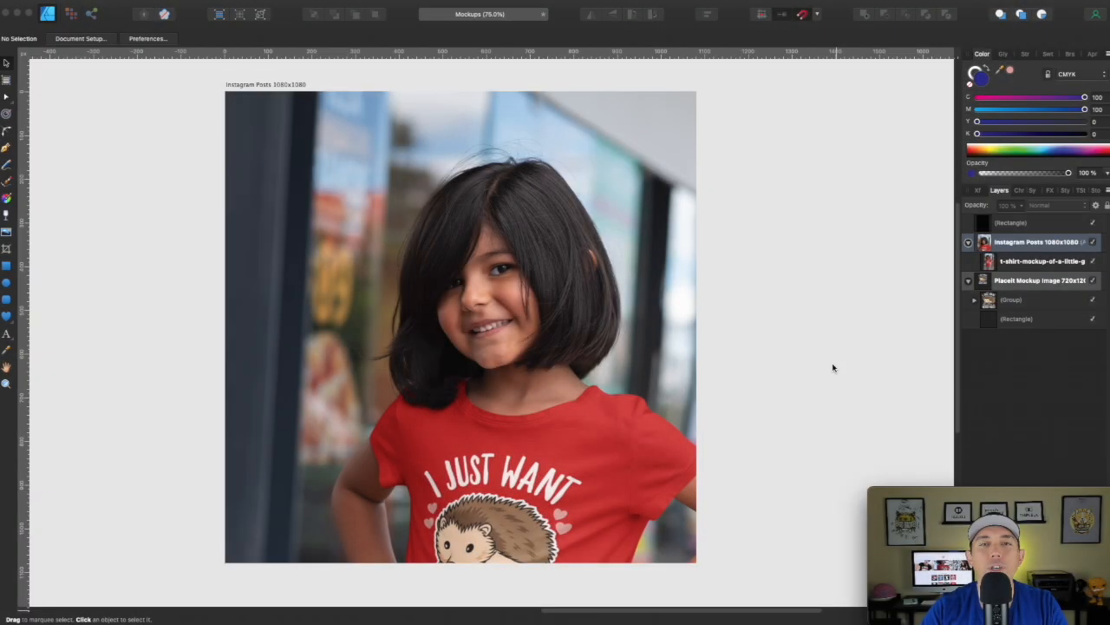
# Check the pixel dimensions of the Instagram Posts artboard
pyautogui.click(483, 227)
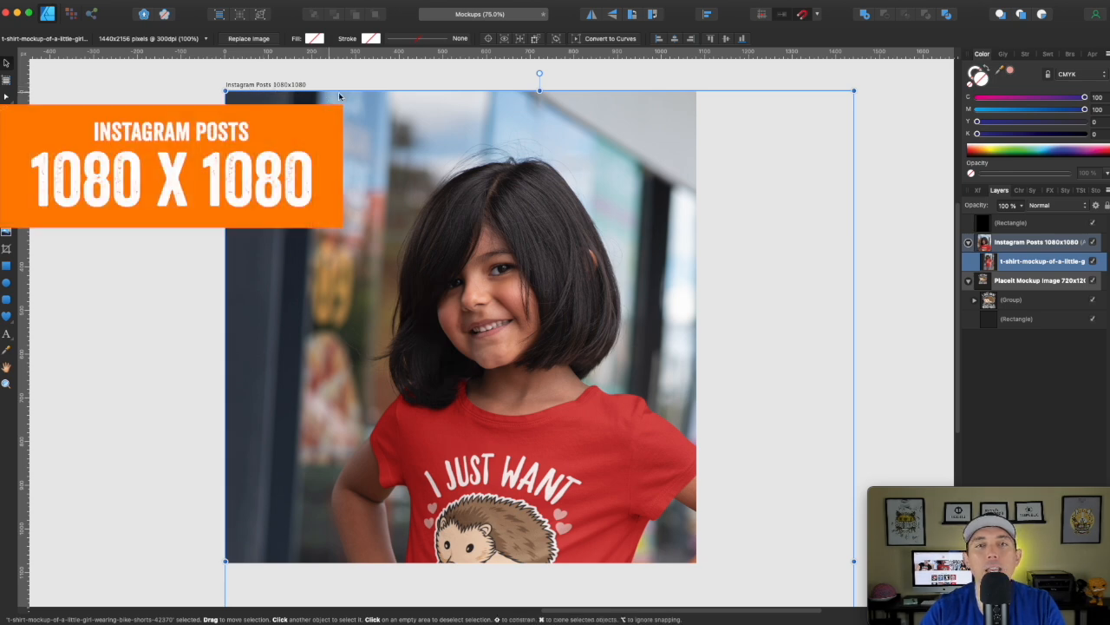
pyautogui.click(271, 85)
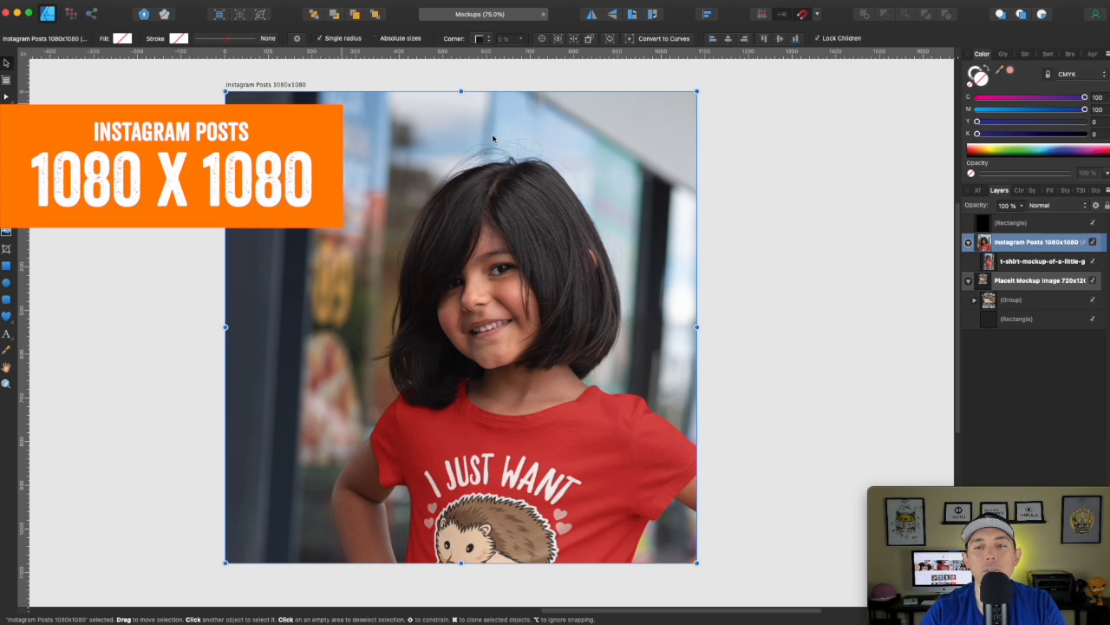
pyautogui.click(977, 190)
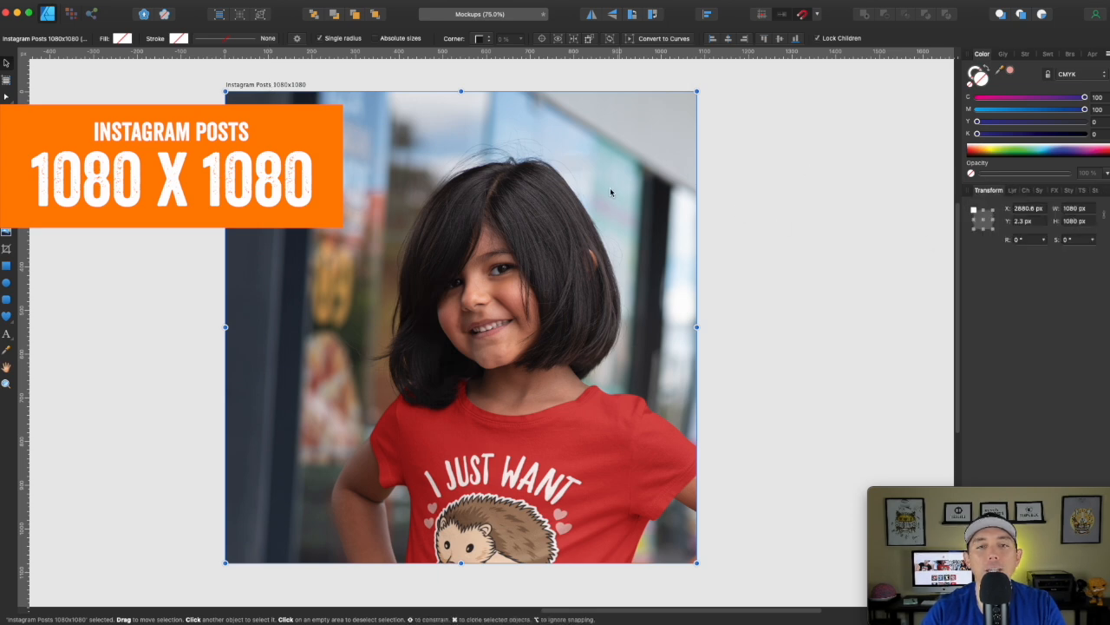
# Scale the mockup photo down to about 1053 × 1577 px so the whole shirt design fits on the artboard
pyautogui.click(550, 203)
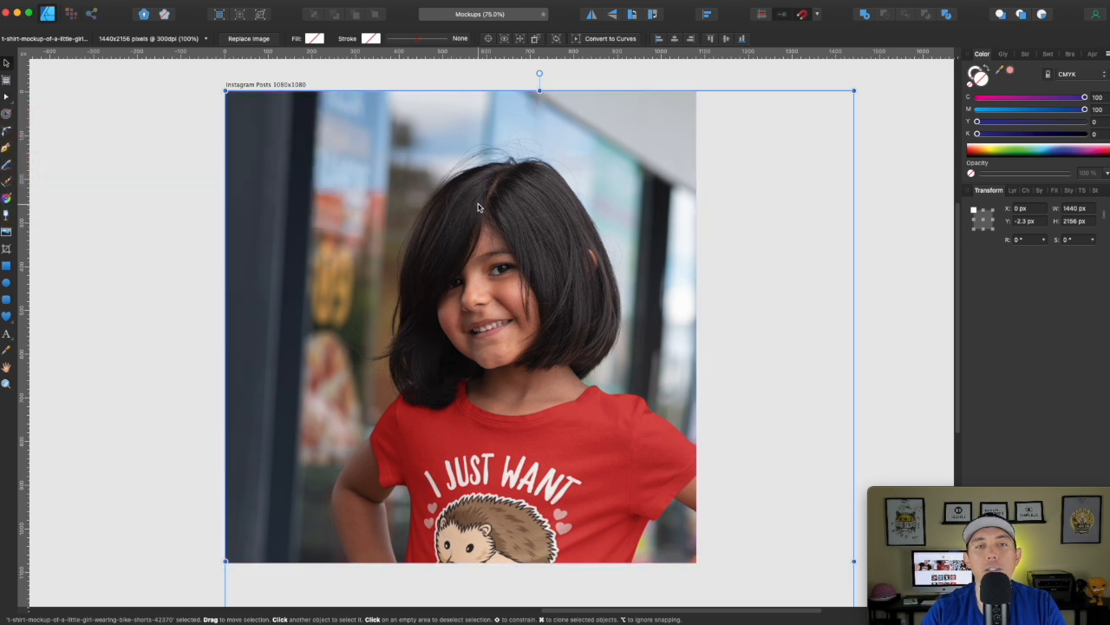
pyautogui.scroll(-1, 162, 201)
pyautogui.scroll(1, 162, 201)
pyautogui.scroll(-4, 319, 231)
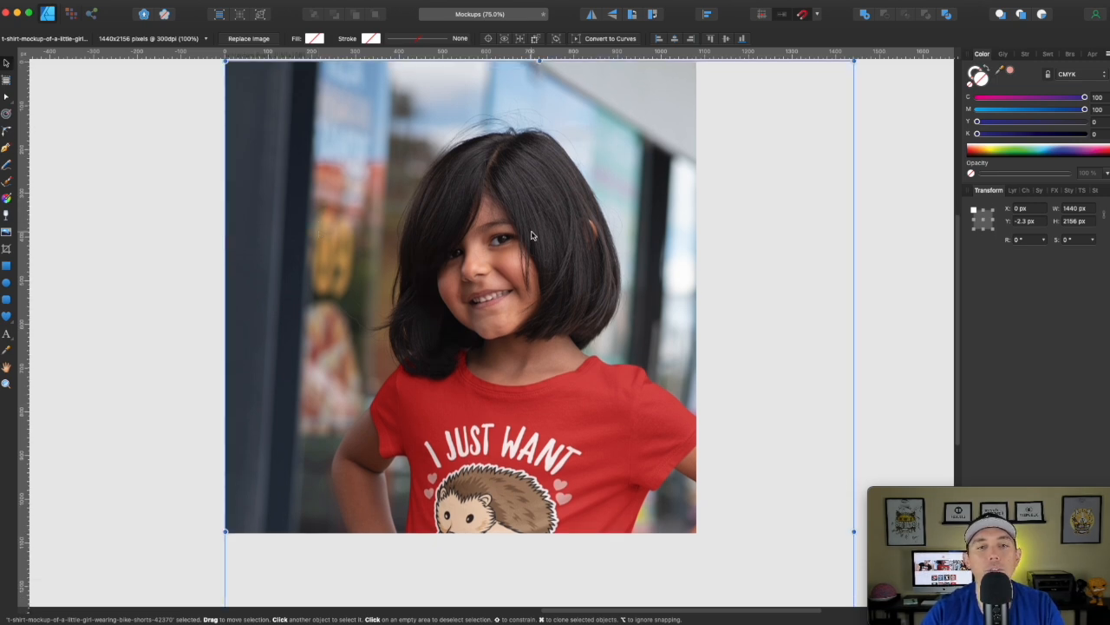
pyautogui.scroll(15, 522, 227)
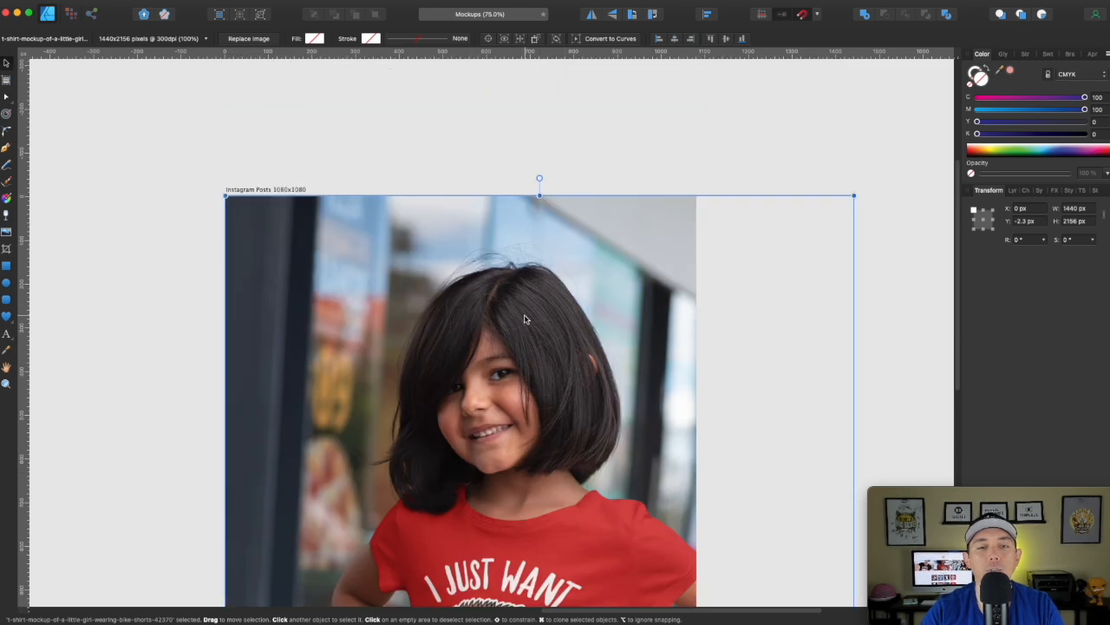
pyautogui.scroll(-7, 558, 318)
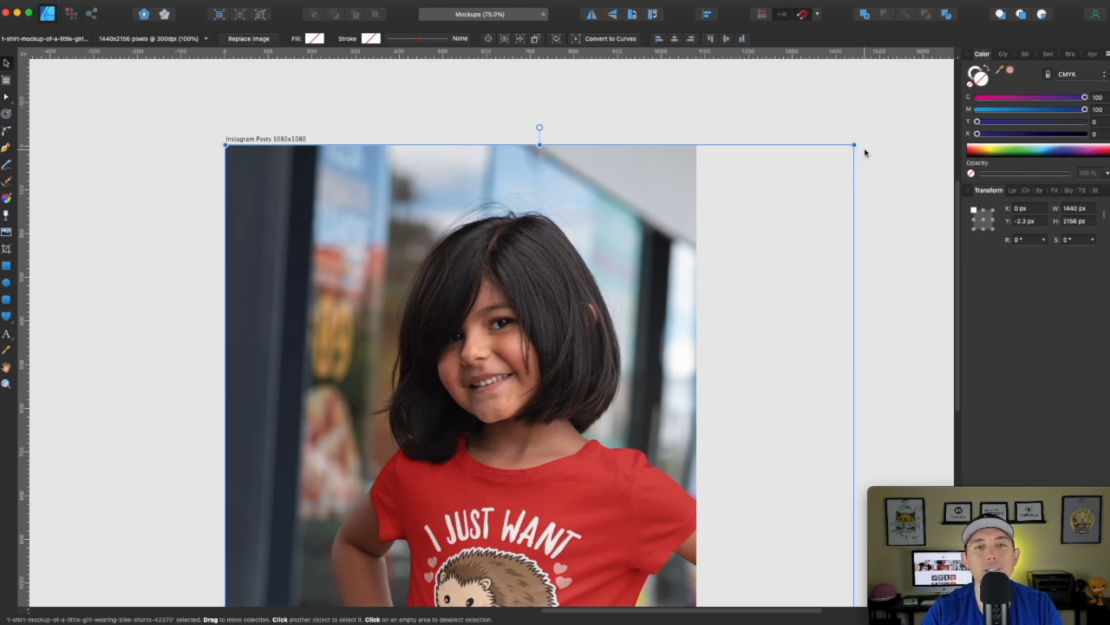
pyautogui.moveTo(852, 143); pyautogui.dragTo(523, 188)
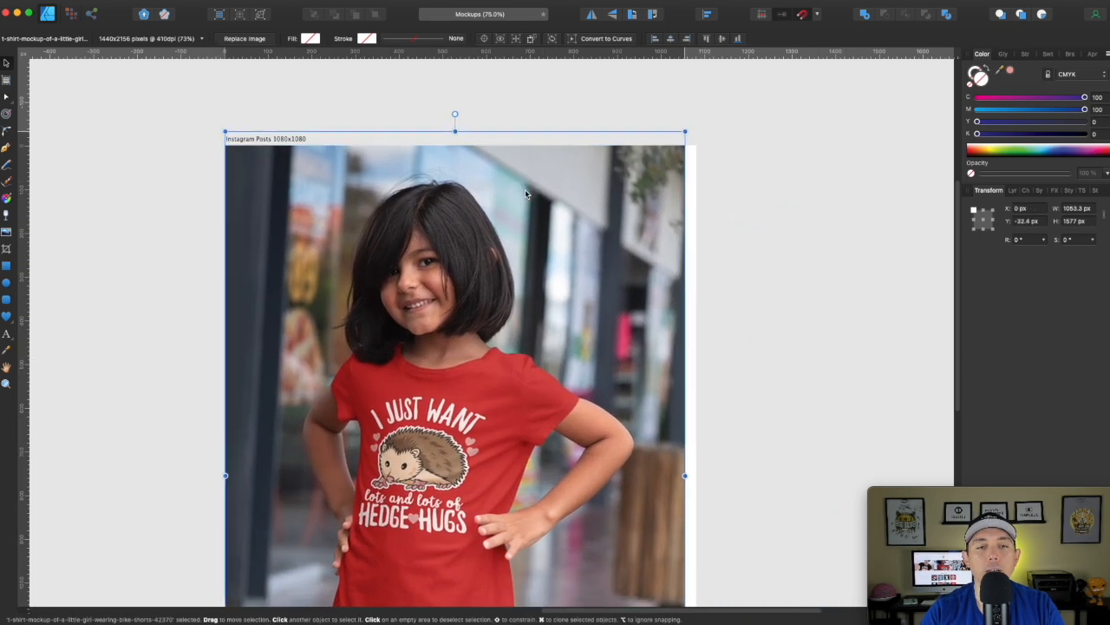
pyautogui.scroll(-3, 873, 318)
pyautogui.scroll(3, 874, 318)
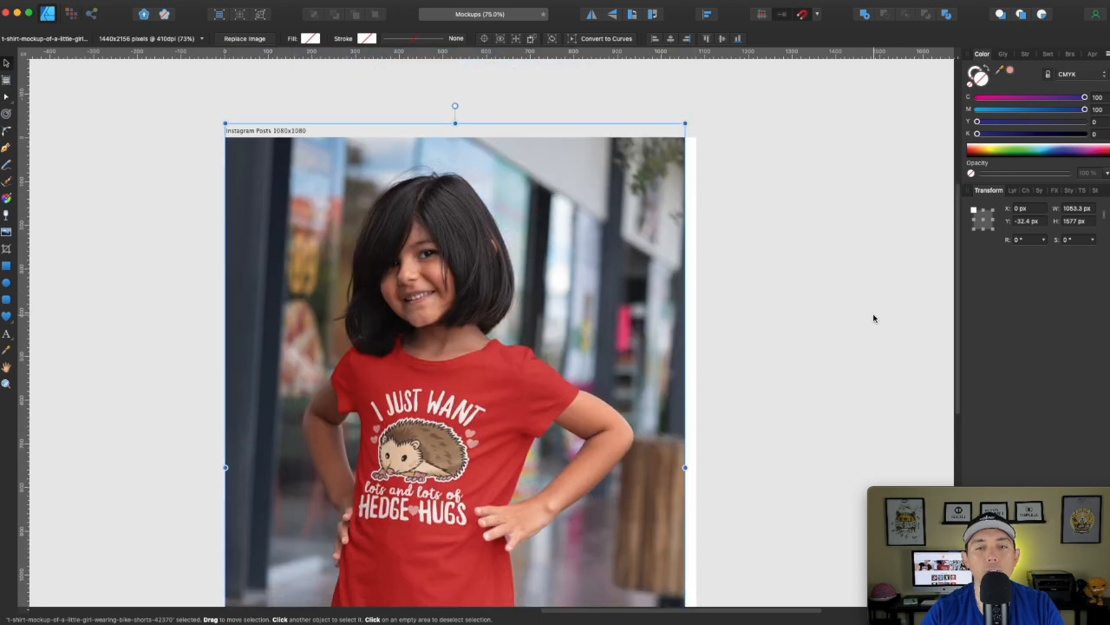
# Enlarge the photo to about 1148 × 1718 px to cover the artboard's full width, and shift it slightly up
pyautogui.moveTo(685, 124); pyautogui.dragTo(765, 104)
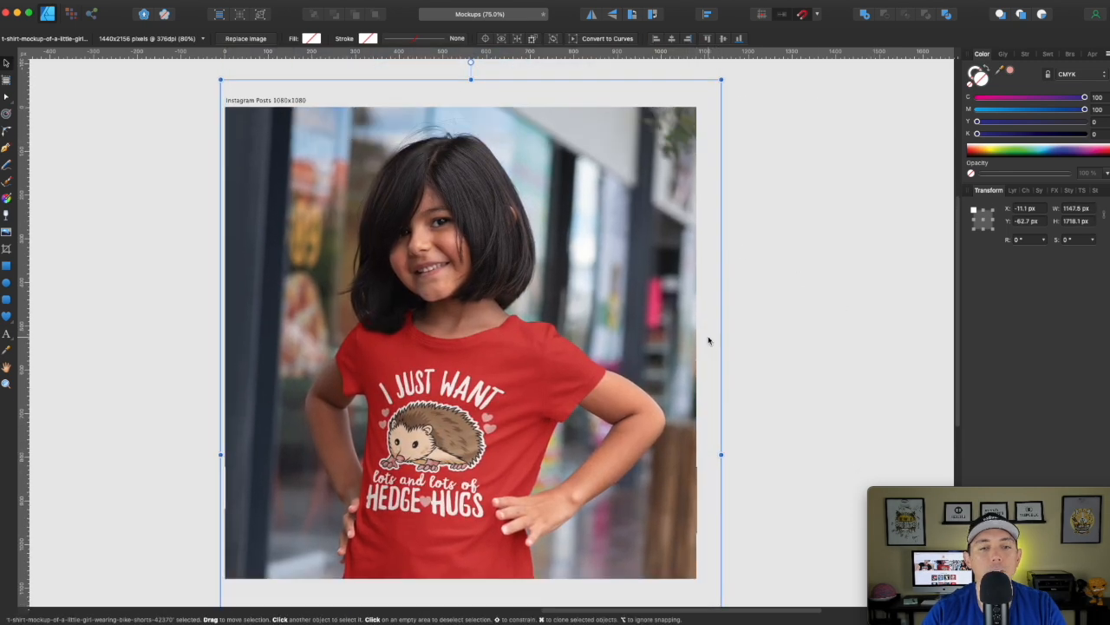
pyautogui.scroll(-1, 708, 340)
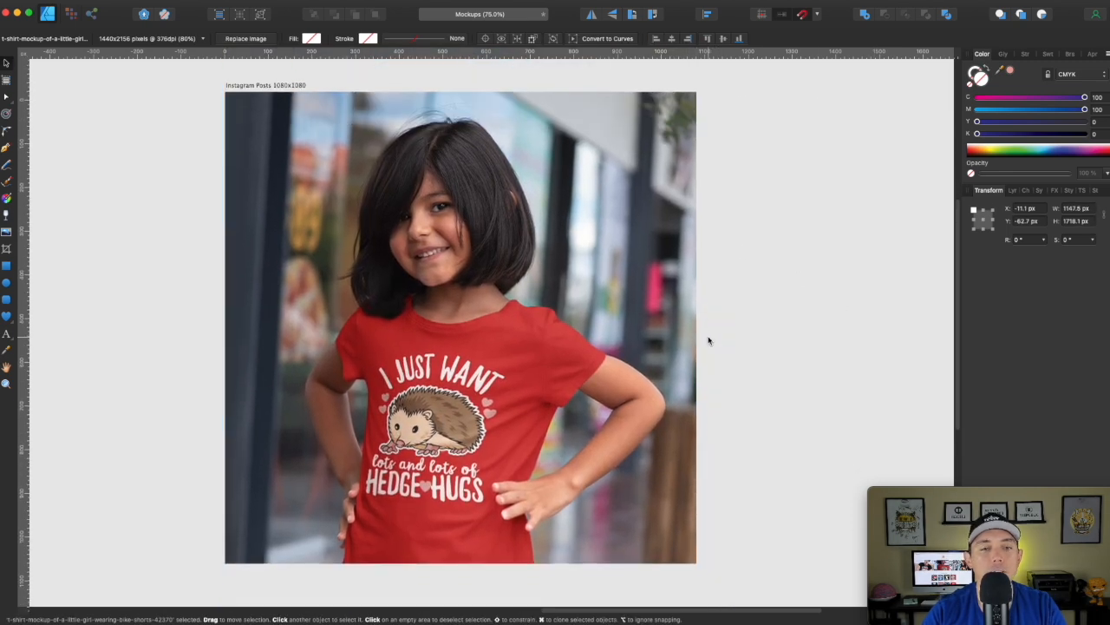
pyautogui.moveTo(551, 347); pyautogui.dragTo(549, 337)
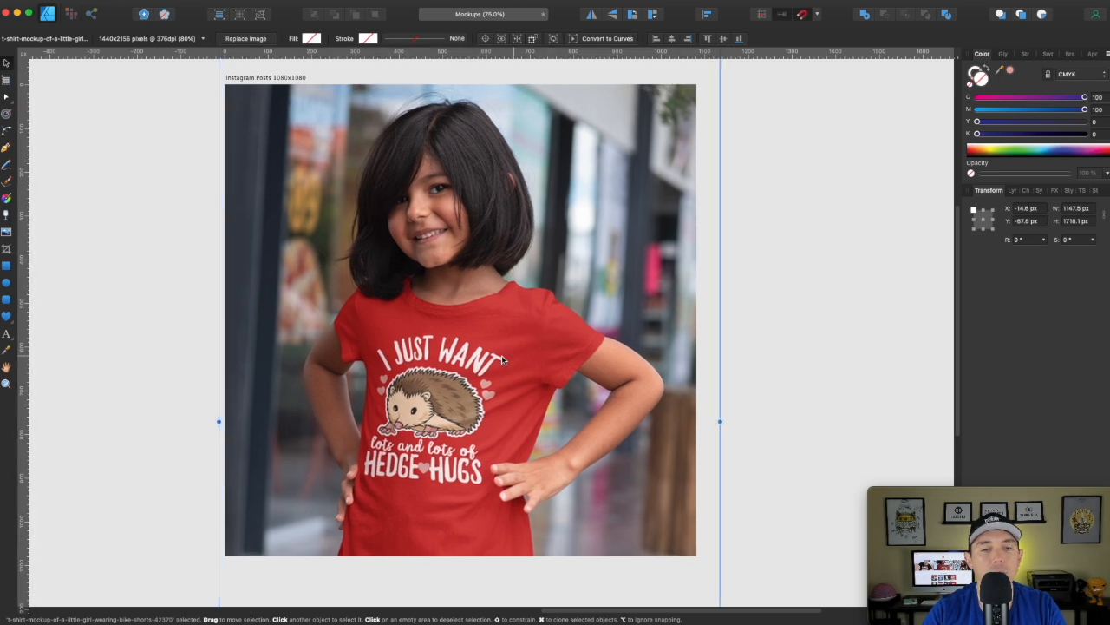
pyautogui.scroll(1, 510, 246)
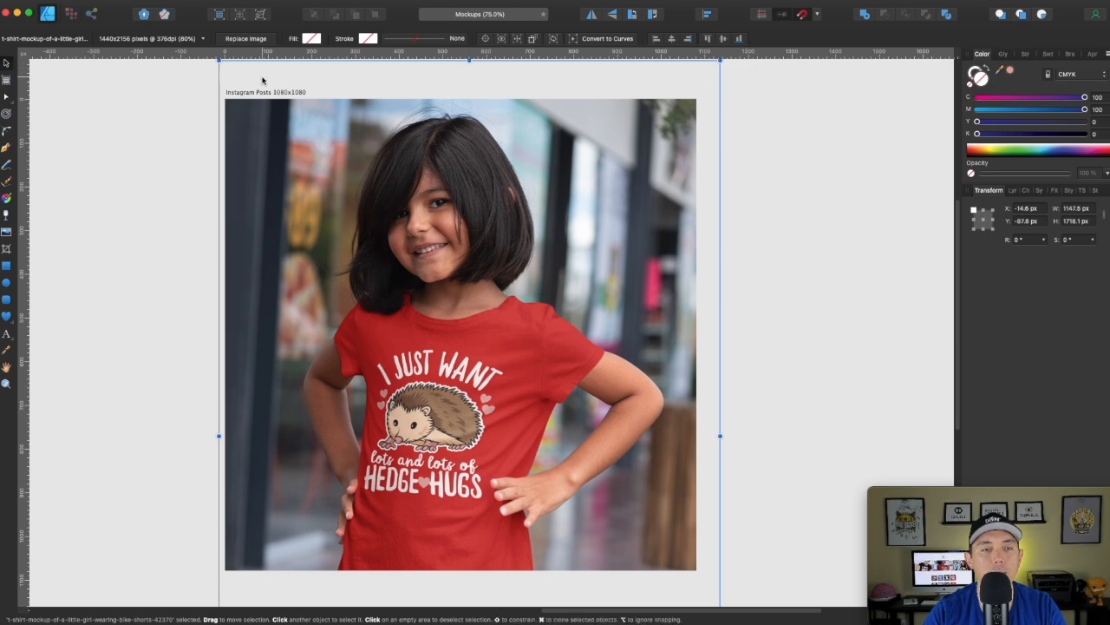
# Enlarge the photo to about 1245 × 1864 px and reposition it so the girl's head and the shirt design both fit
pyautogui.moveTo(215, 58); pyautogui.dragTo(250, 168)
pyautogui.scroll(-10, 615, 293)
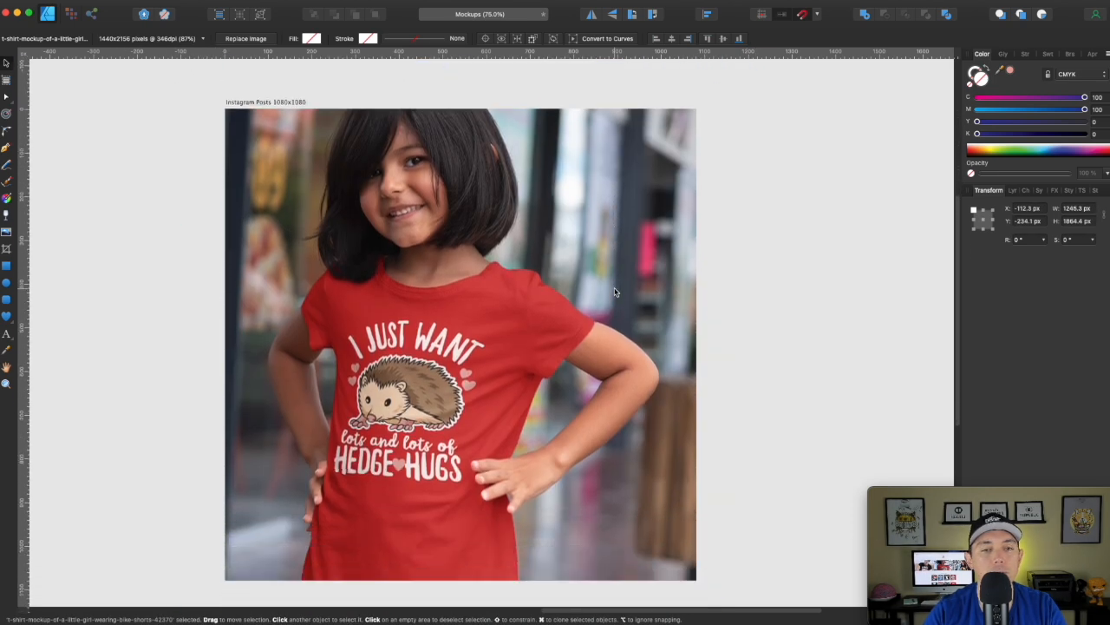
pyautogui.moveTo(505, 279); pyautogui.dragTo(525, 330)
pyautogui.click(828, 225)
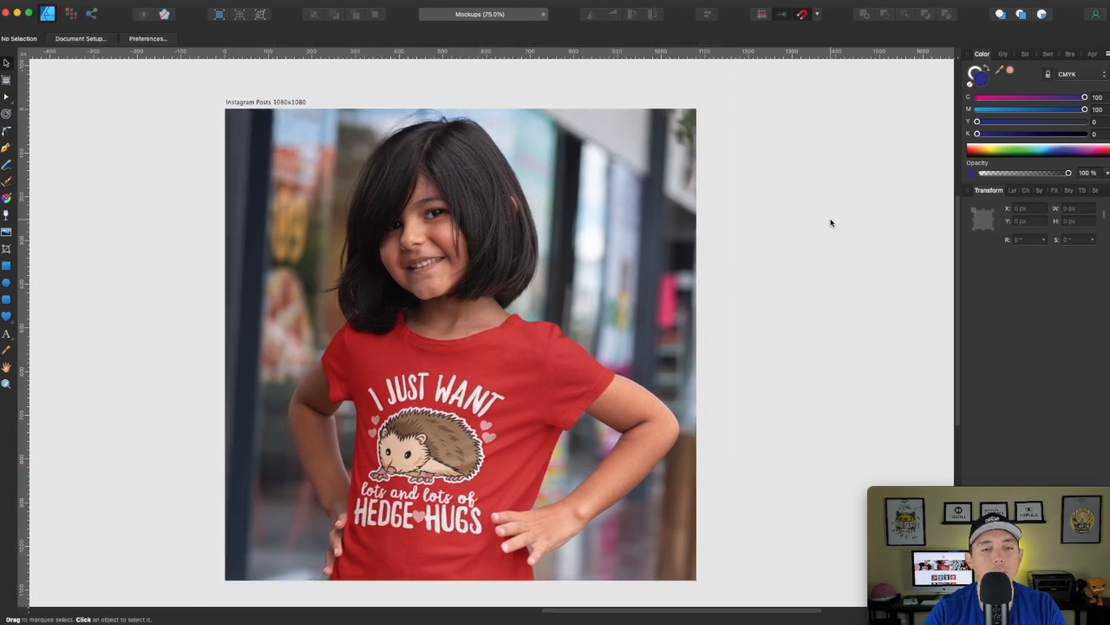
# Fine-tune the photo's position on the artboard to about X -62 px, Y -114 px
pyautogui.moveTo(471, 235)
pyautogui.mouseDown()
pyautogui.moveTo(372, 206)
pyautogui.moveTo(550, 223)
pyautogui.moveTo(482, 239)
pyautogui.mouseUp()
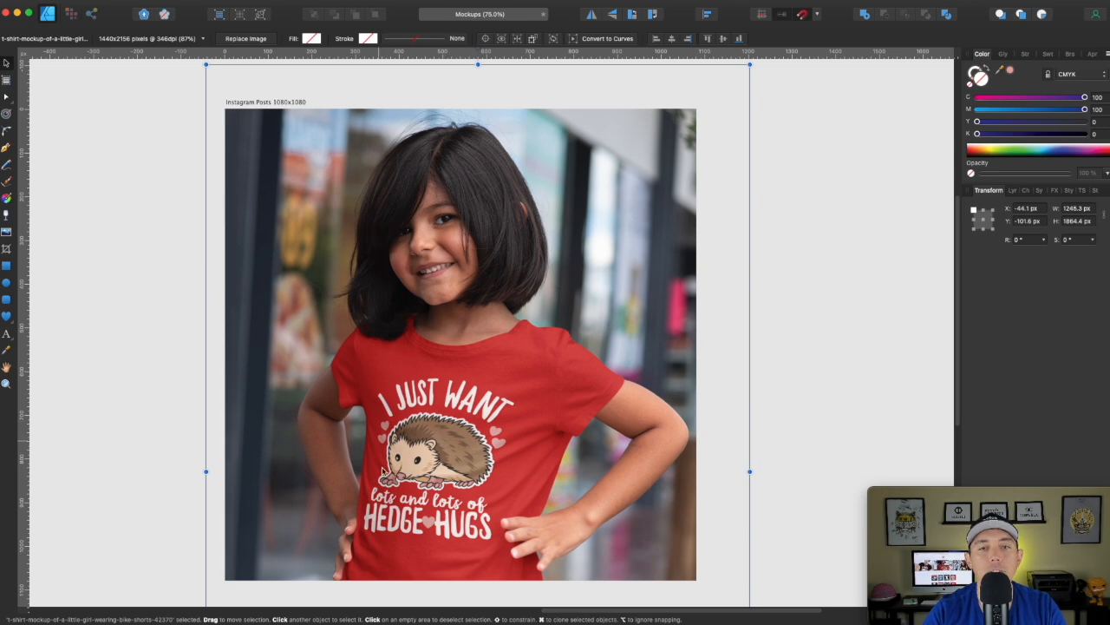
pyautogui.moveTo(490, 395)
pyautogui.mouseDown()
pyautogui.moveTo(484, 358)
pyautogui.moveTo(493, 401)
pyautogui.moveTo(481, 385)
pyautogui.mouseUp()
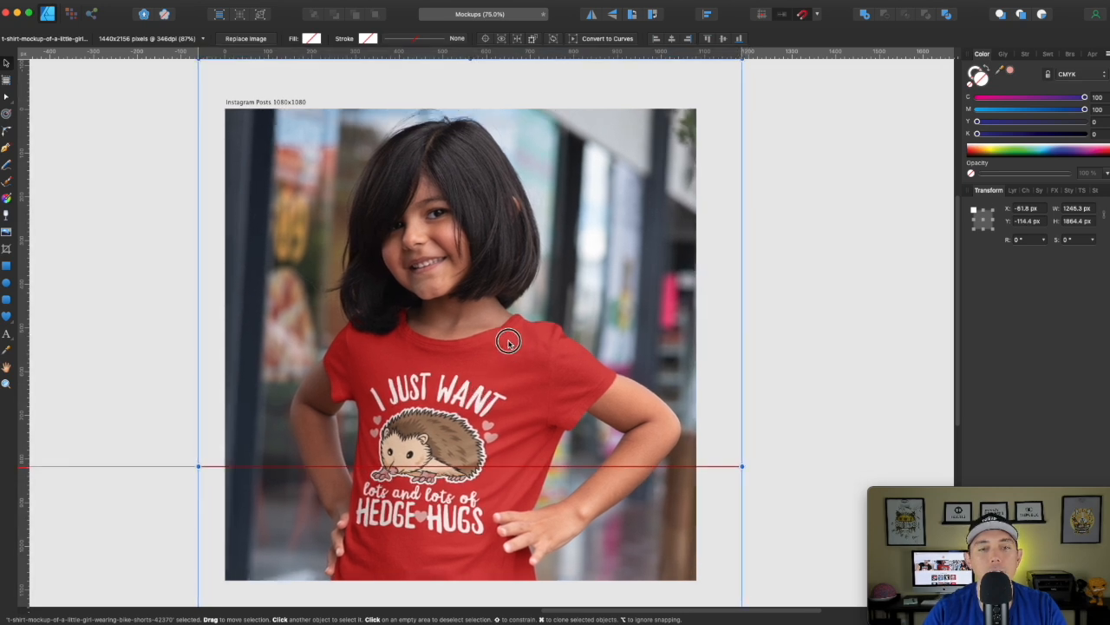
pyautogui.click(796, 277)
pyautogui.scroll(-3, 789, 273)
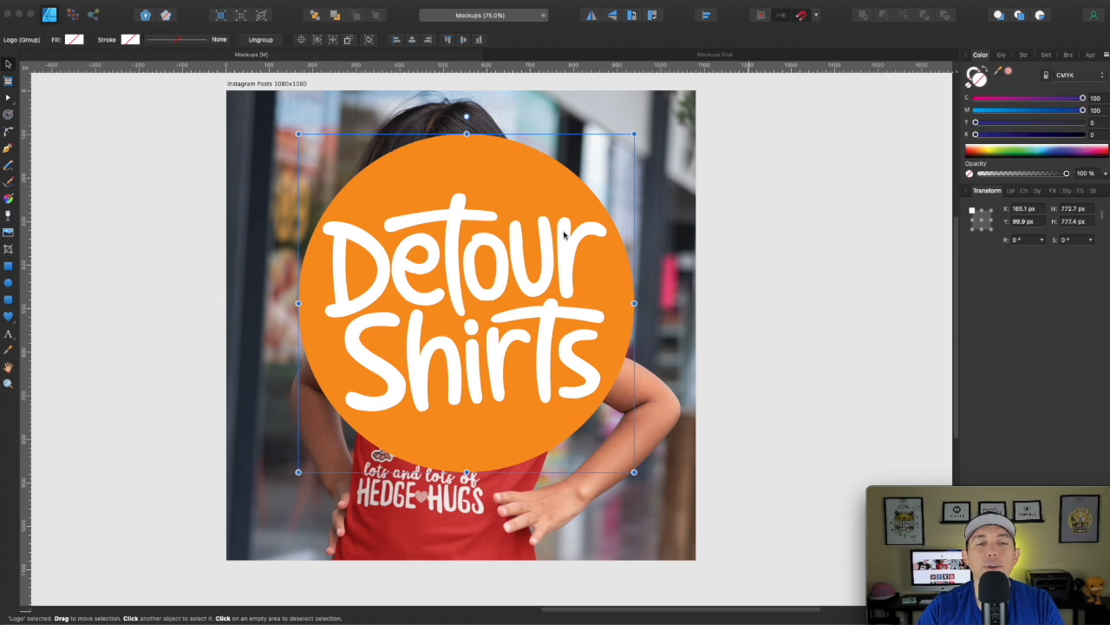
# Examine the white lettering and the orange ellipse that make up the Detour Shirts logo group
pyautogui.doubleClick(514, 242)
pyautogui.doubleClick(516, 241)
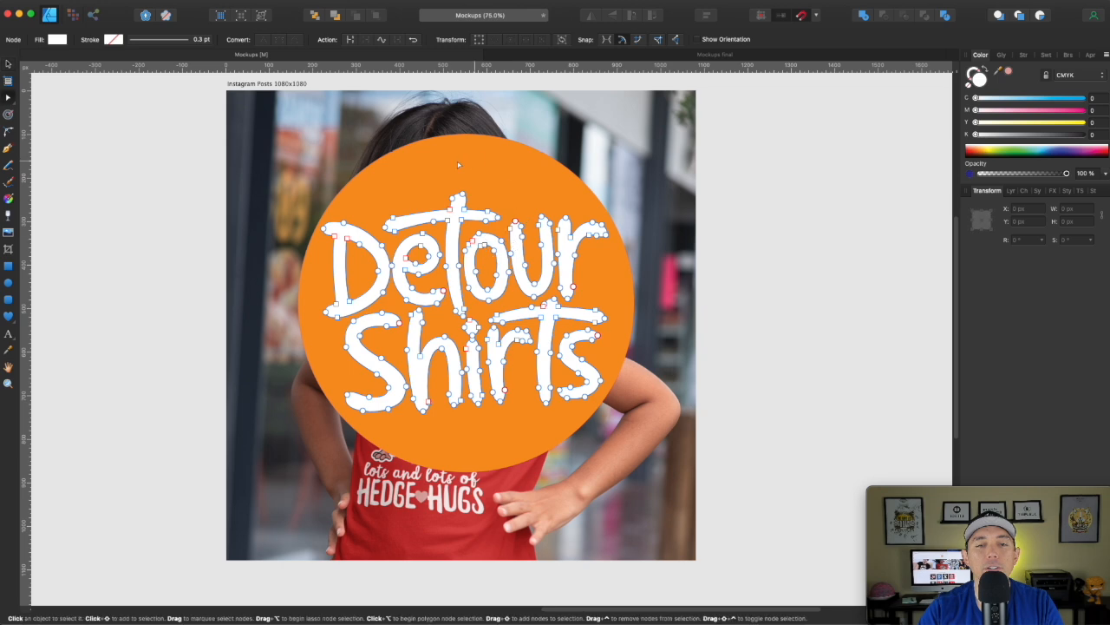
pyautogui.click(506, 167)
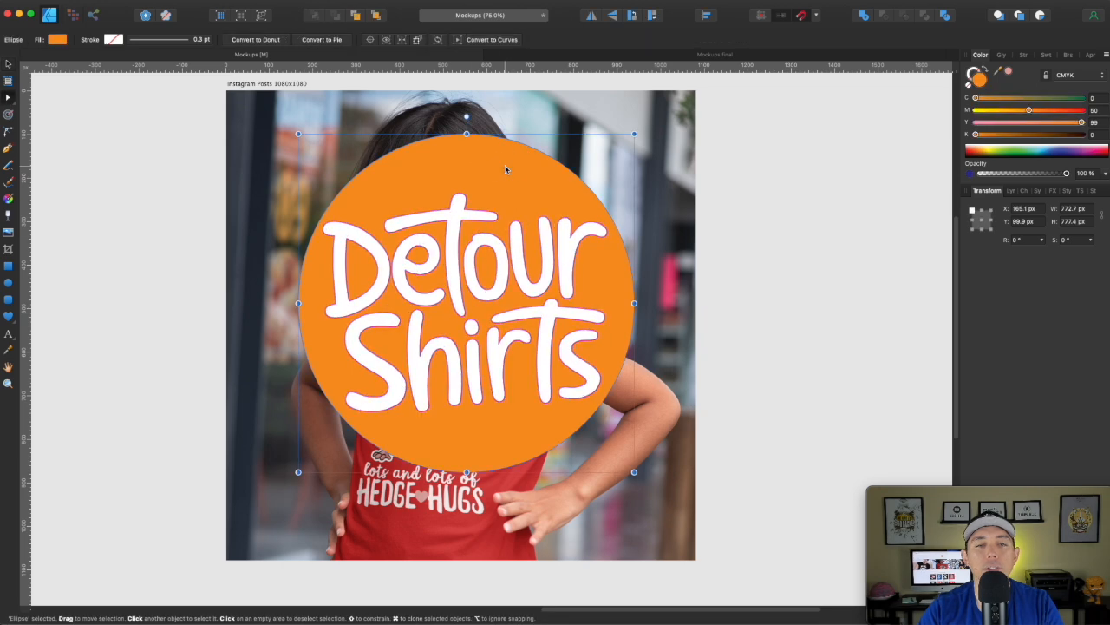
pyautogui.click(790, 191)
pyautogui.click(9, 65)
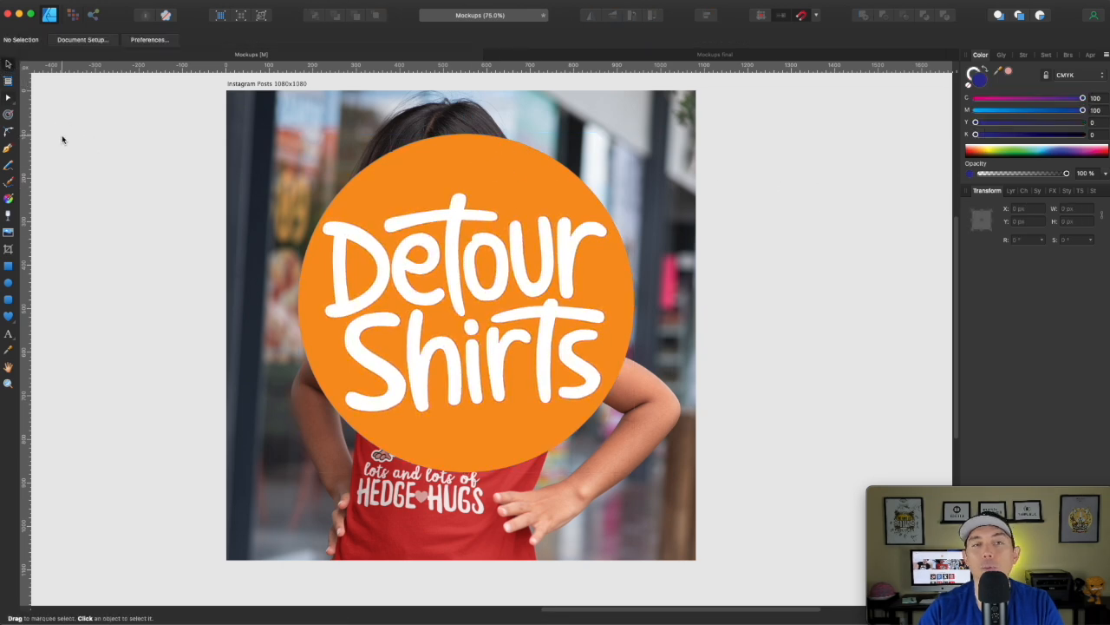
# Shrink the Detour Shirts logo to about 77 px wide and place it in the artboard's lower-left corner
pyautogui.click(422, 210)
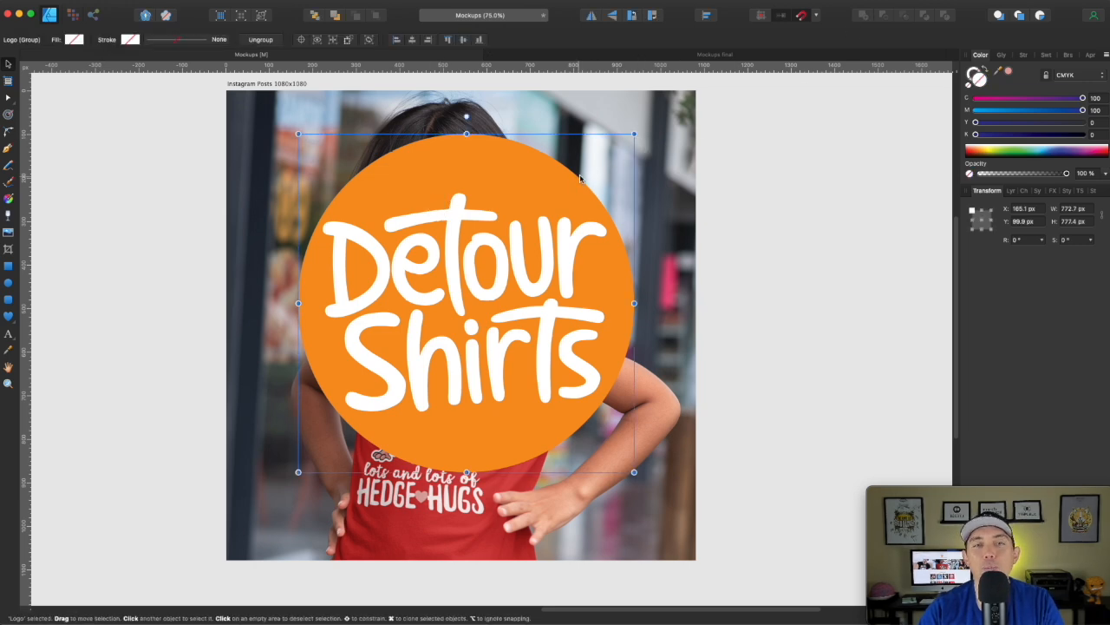
pyautogui.moveTo(635, 134); pyautogui.dragTo(342, 426)
pyautogui.moveTo(307, 467); pyautogui.dragTo(249, 540)
pyautogui.moveTo(286, 500); pyautogui.dragTo(276, 510)
pyautogui.click(170, 447)
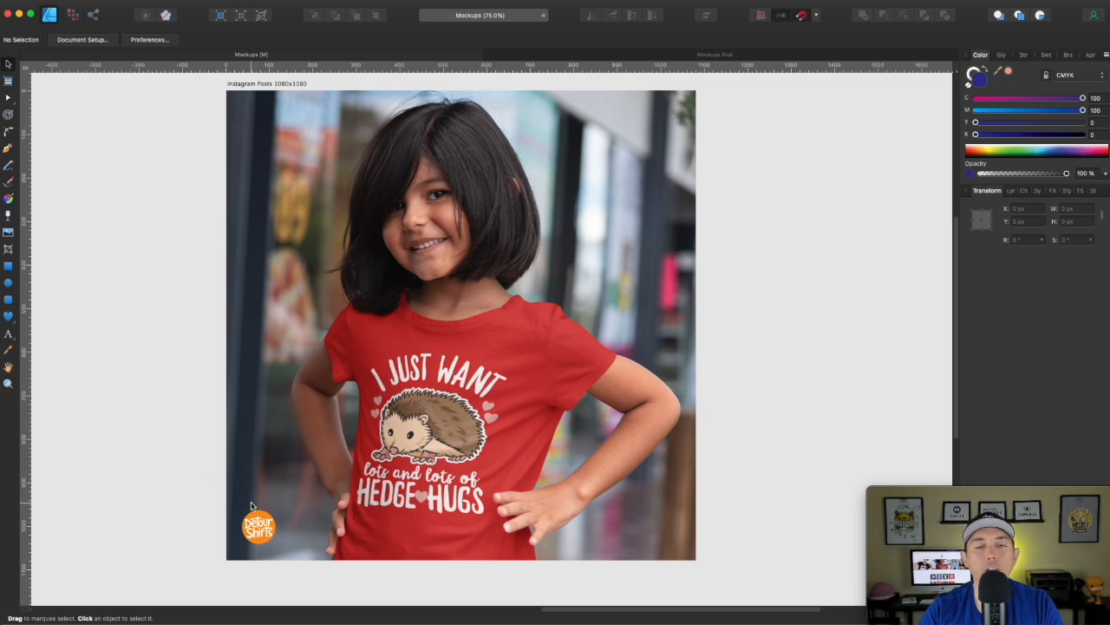
# Give the orange ellipse inside the logo group a white stroke
pyautogui.click(271, 522)
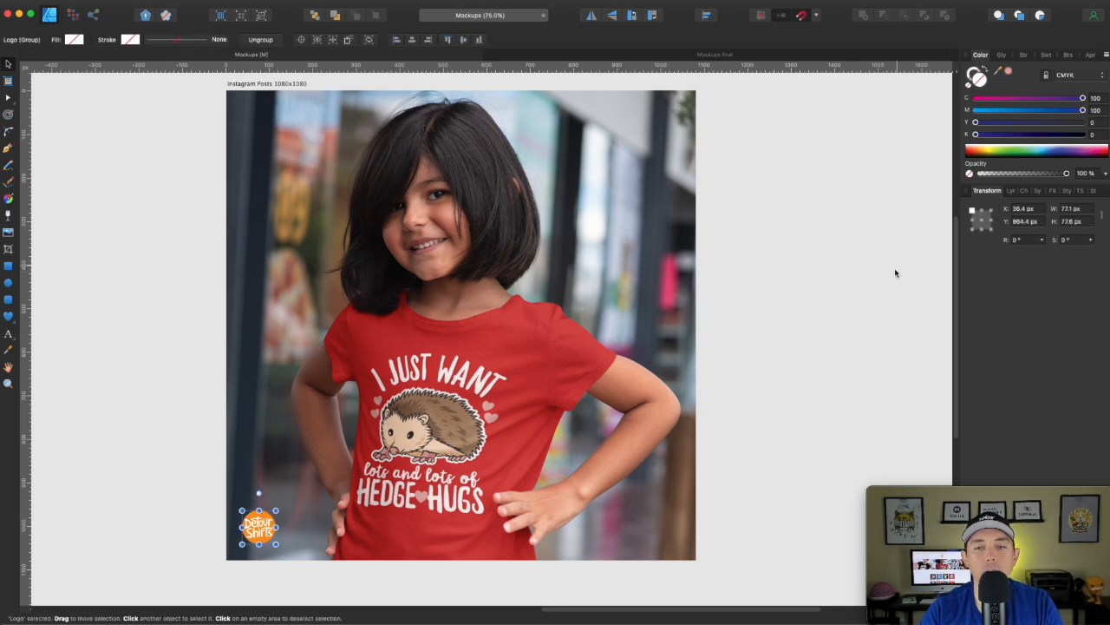
pyautogui.click(1012, 190)
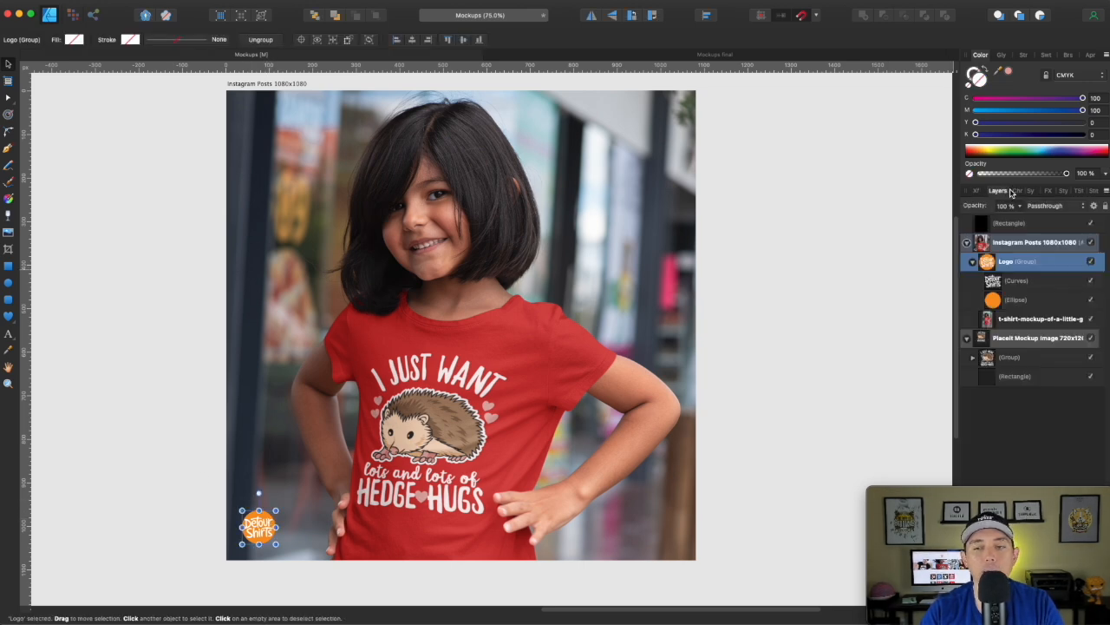
pyautogui.click(1028, 300)
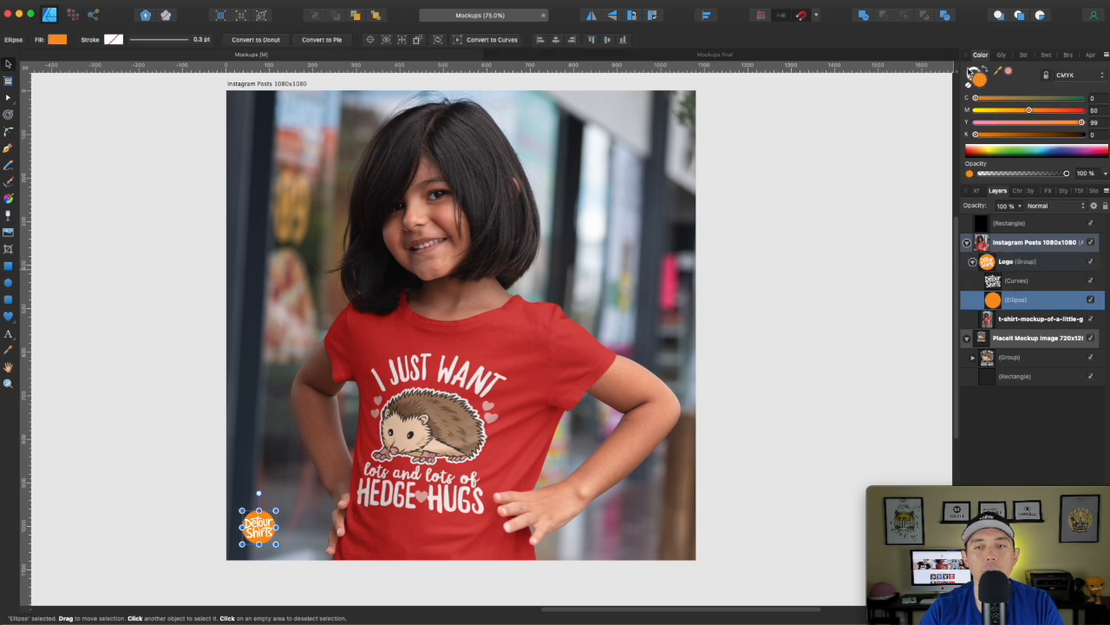
pyautogui.click(972, 72)
pyautogui.click(975, 111)
pyautogui.click(975, 123)
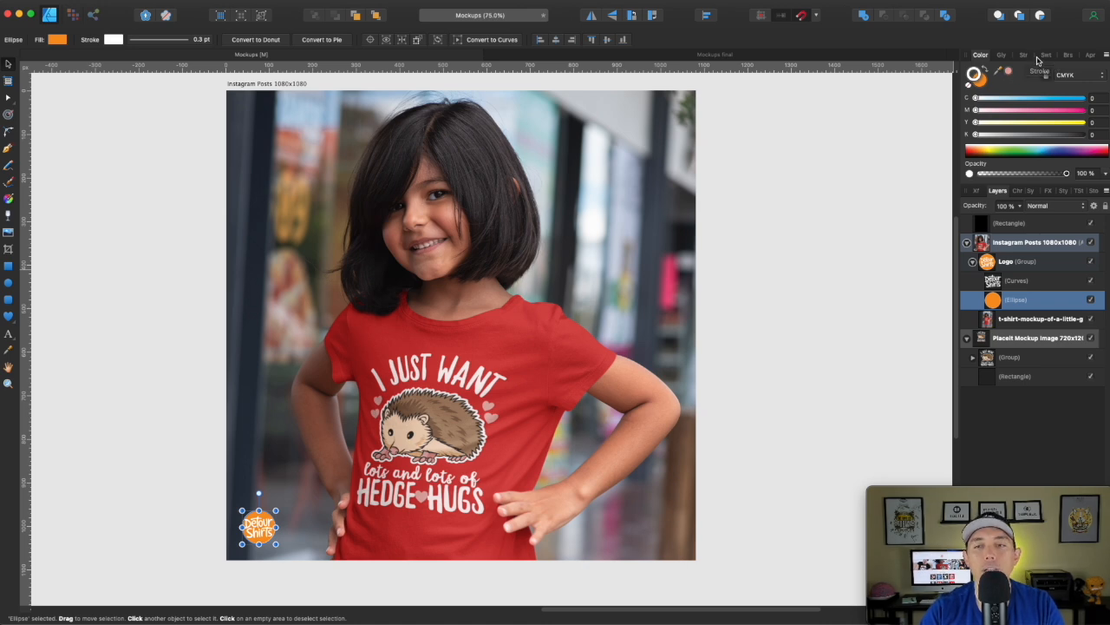
# Align the ellipse's stroke to the outside and set its width to 0.9 pt
pyautogui.click(1025, 55)
pyautogui.click(1027, 132)
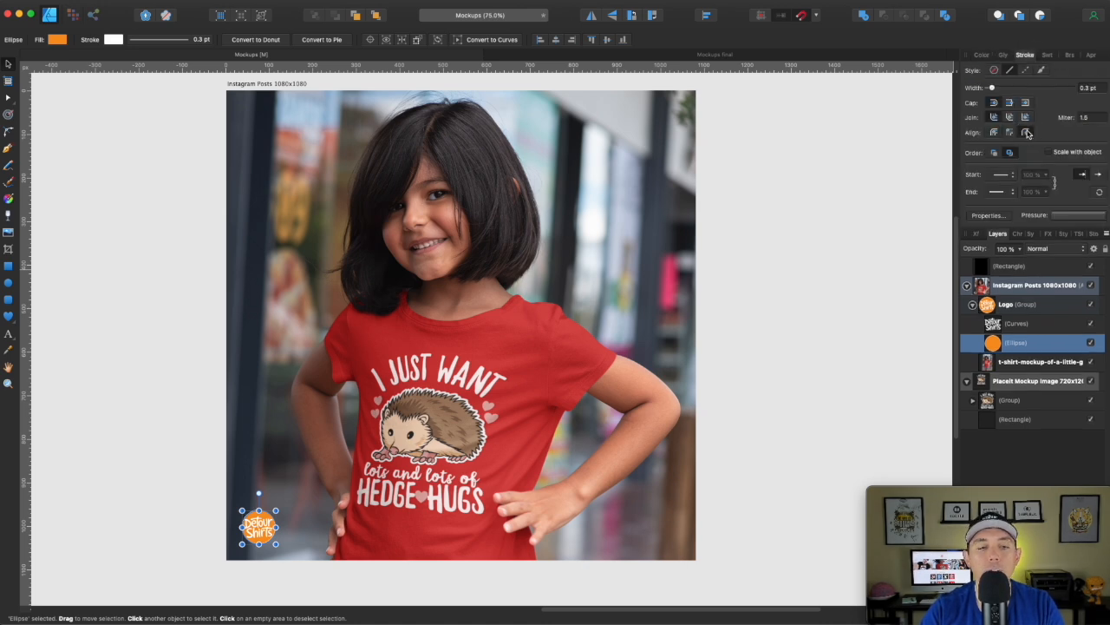
pyautogui.moveTo(994, 90); pyautogui.dragTo(1008, 88)
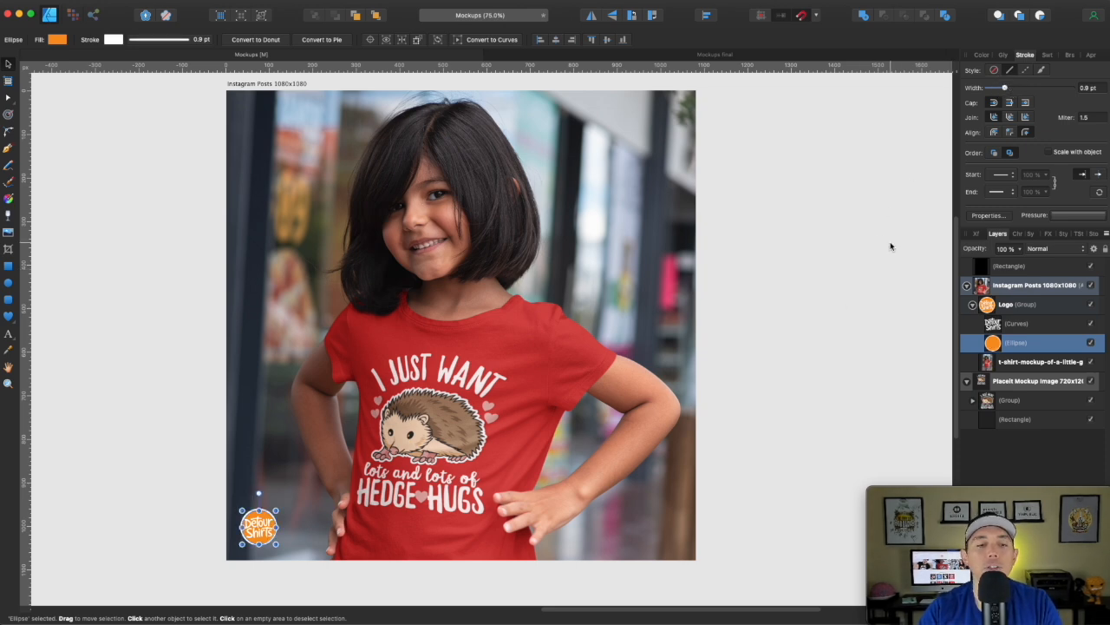
pyautogui.click(809, 330)
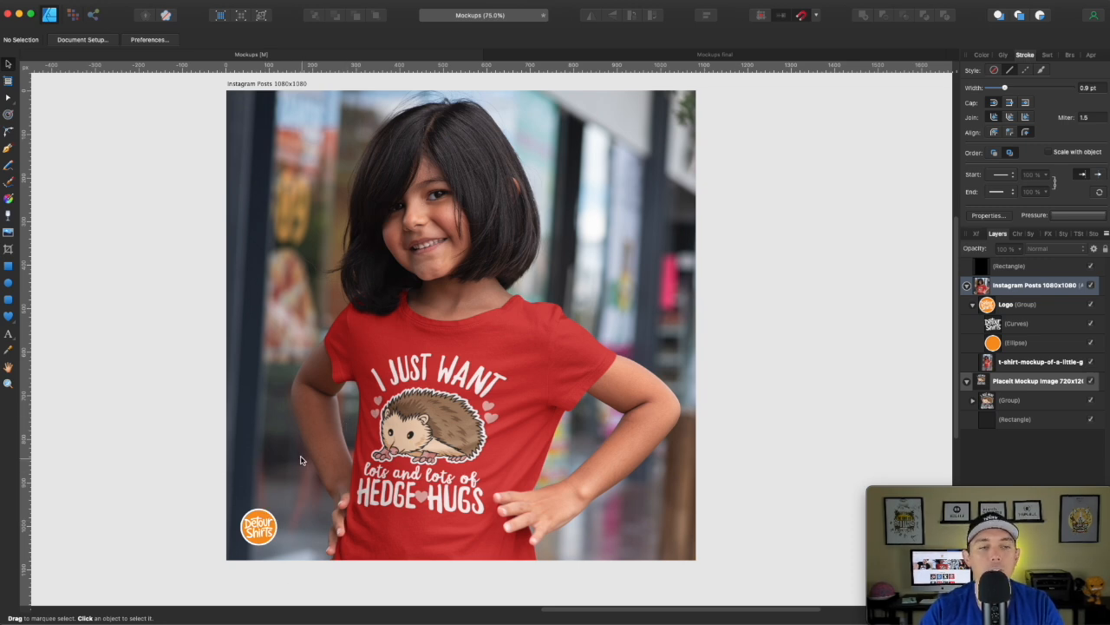
pyautogui.click(9, 339)
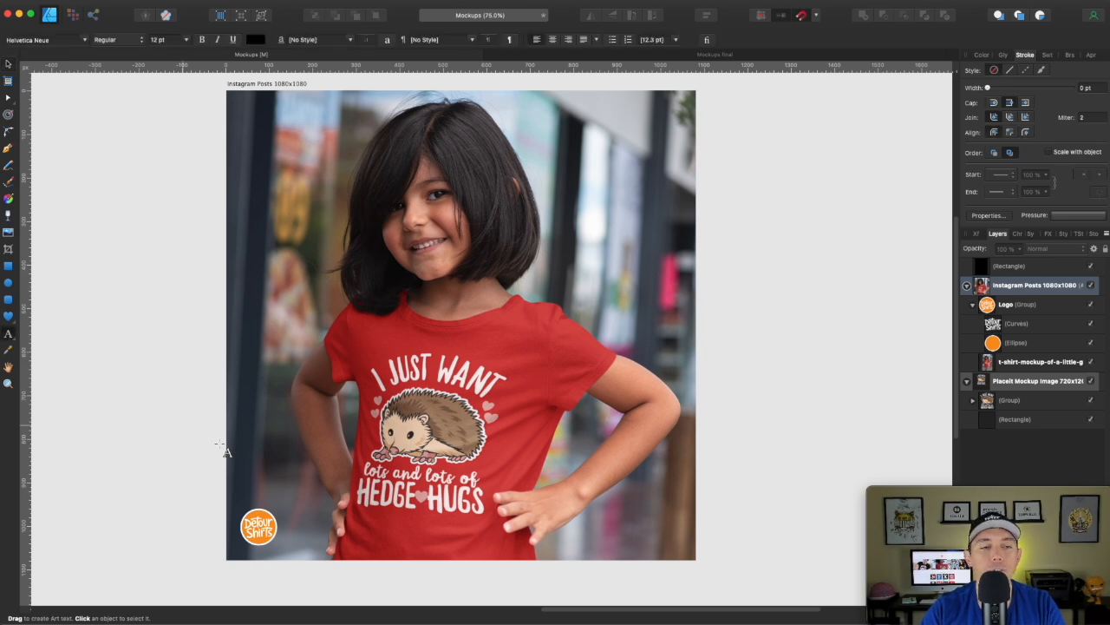
pyautogui.click(296, 528)
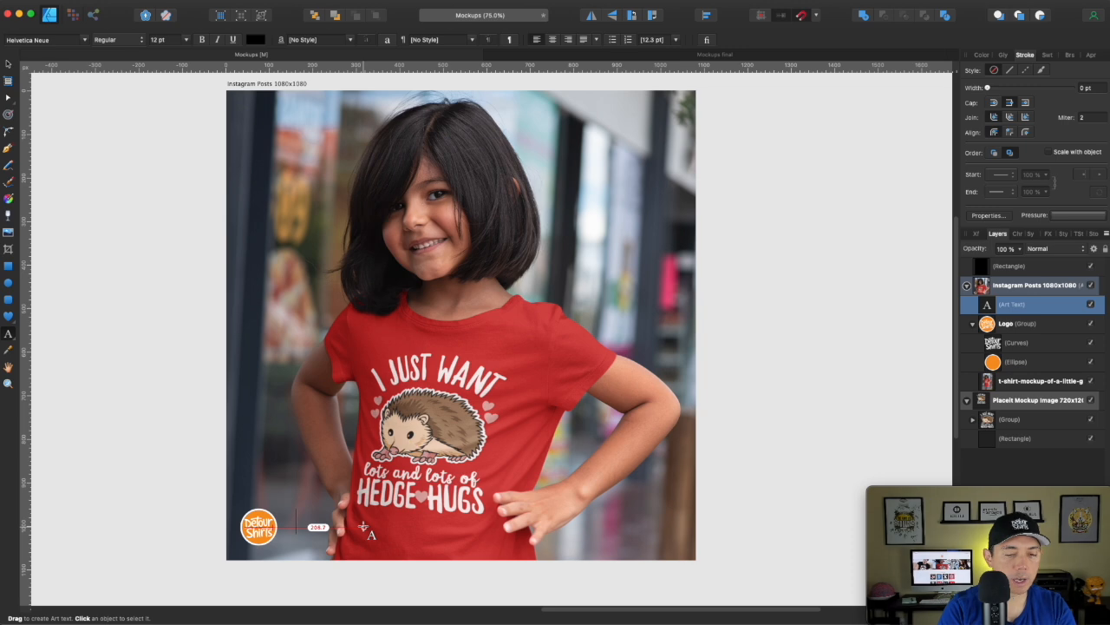
pyautogui.write('@de')
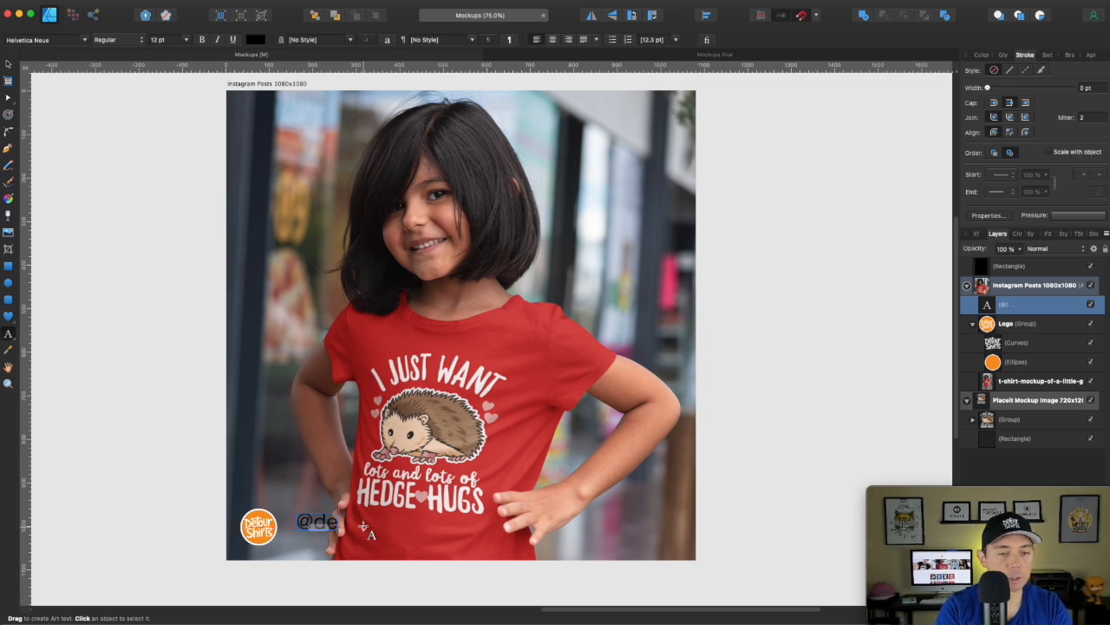
pyautogui.write('tourshirts')
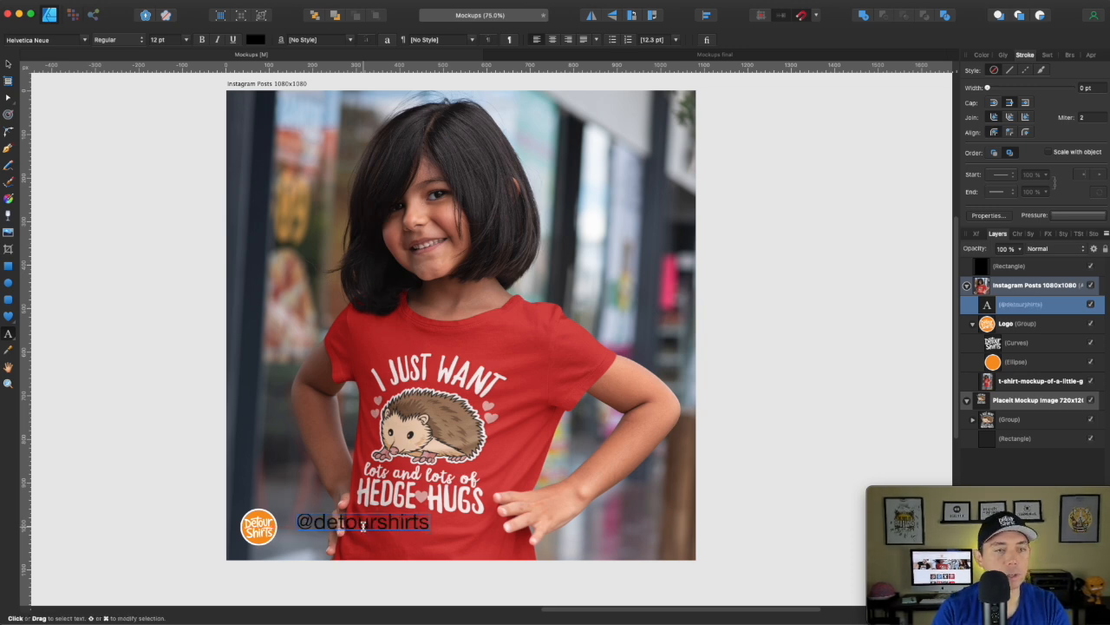
pyautogui.press('Escape')
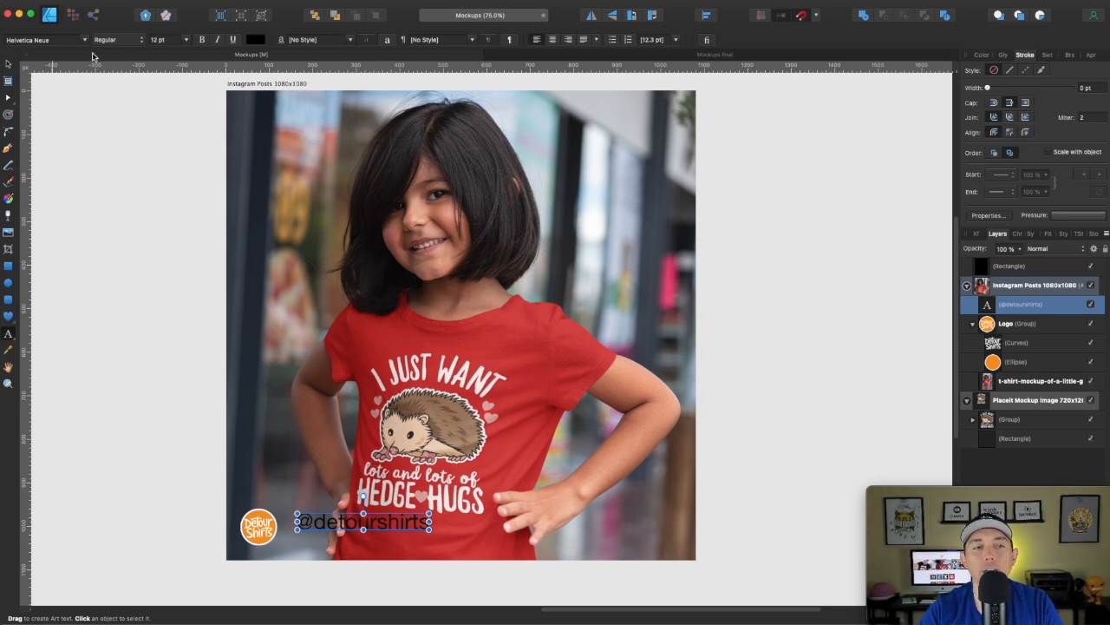
pyautogui.click(7, 65)
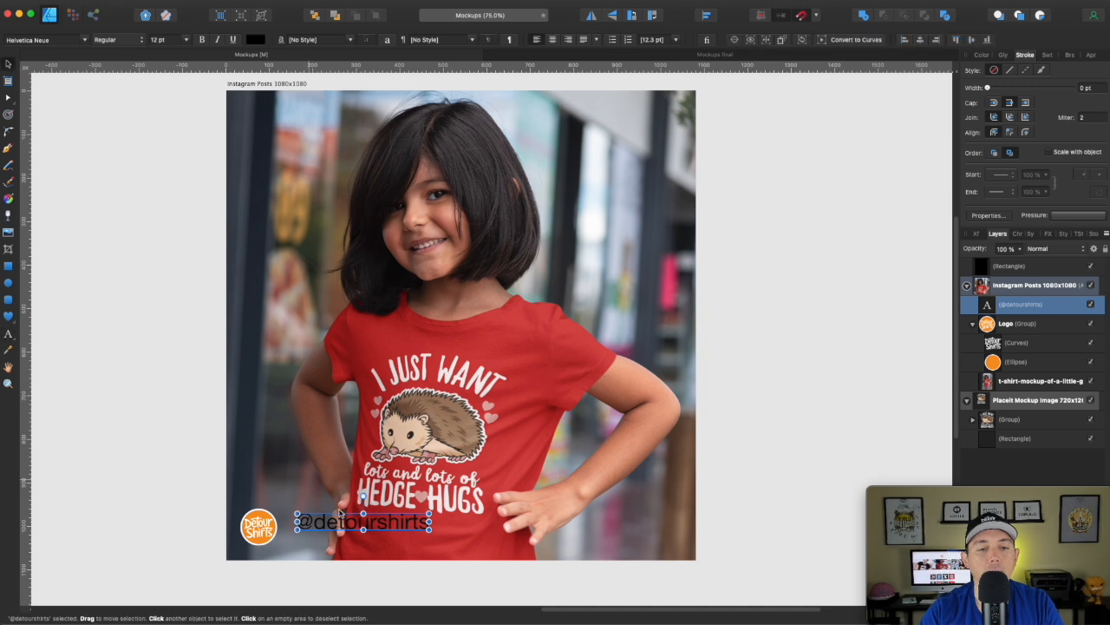
pyautogui.moveTo(352, 520); pyautogui.dragTo(340, 529)
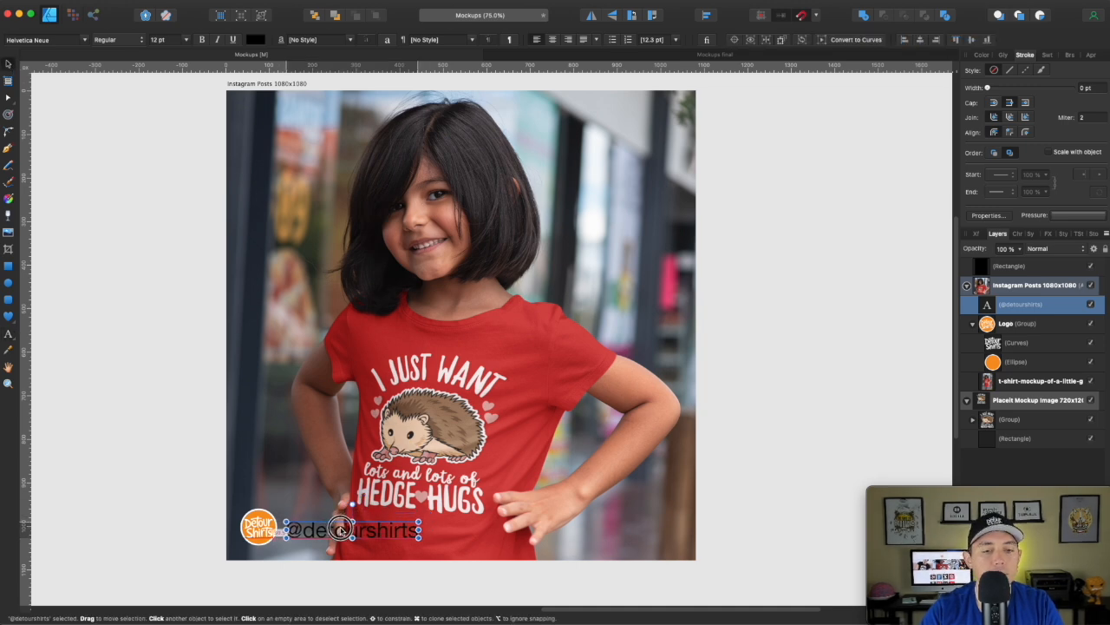
pyautogui.moveTo(421, 521); pyautogui.dragTo(384, 525)
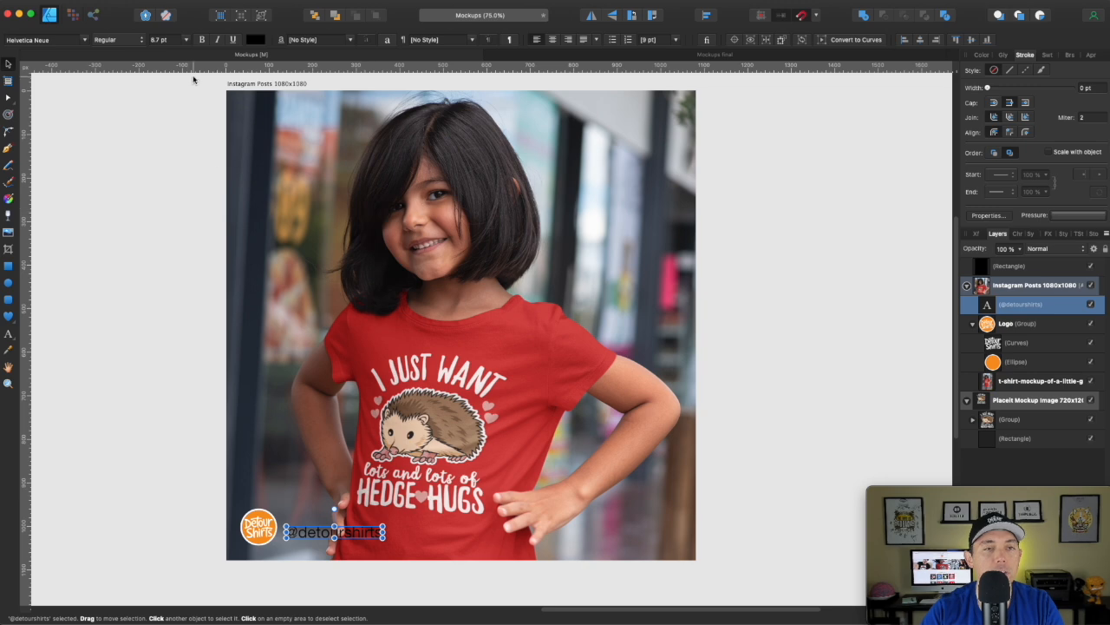
pyautogui.click(149, 44)
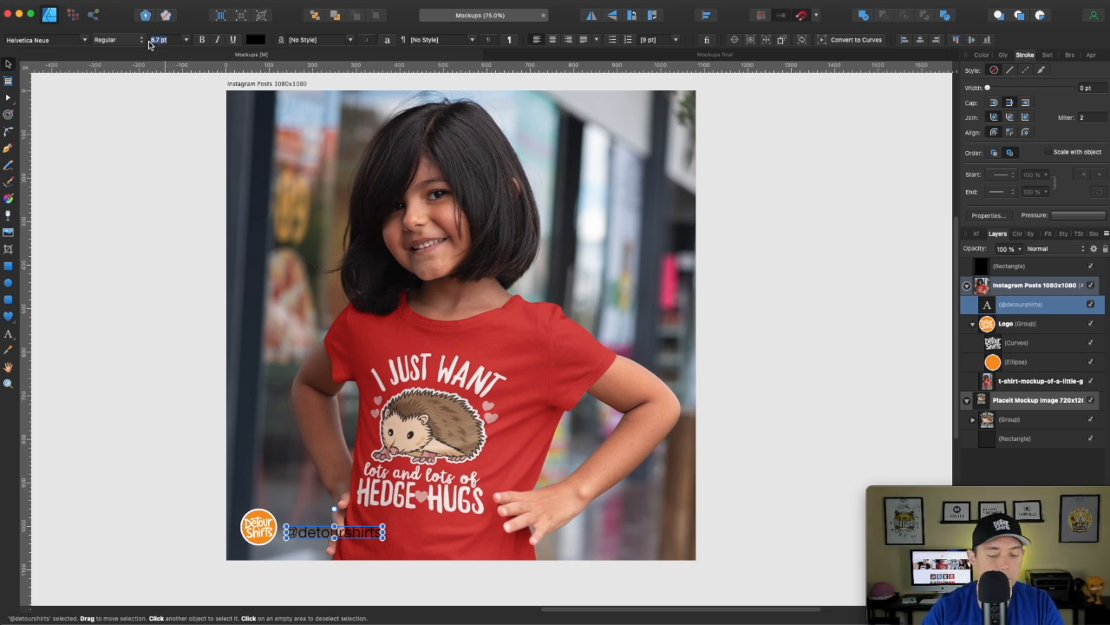
pyautogui.write('9')
pyautogui.press('Return')
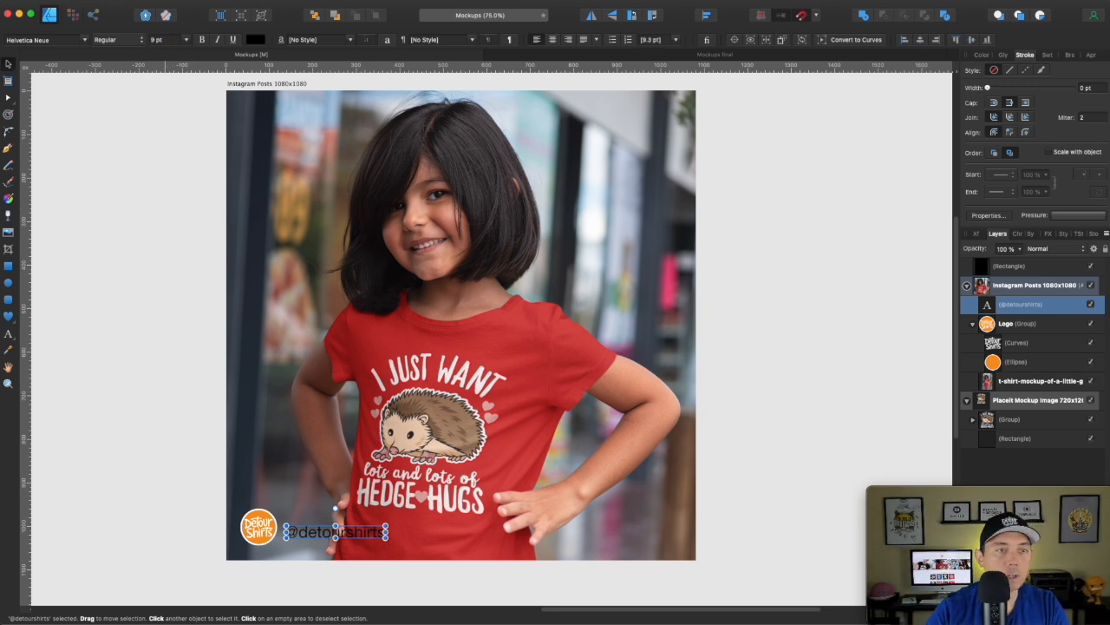
pyautogui.click(184, 374)
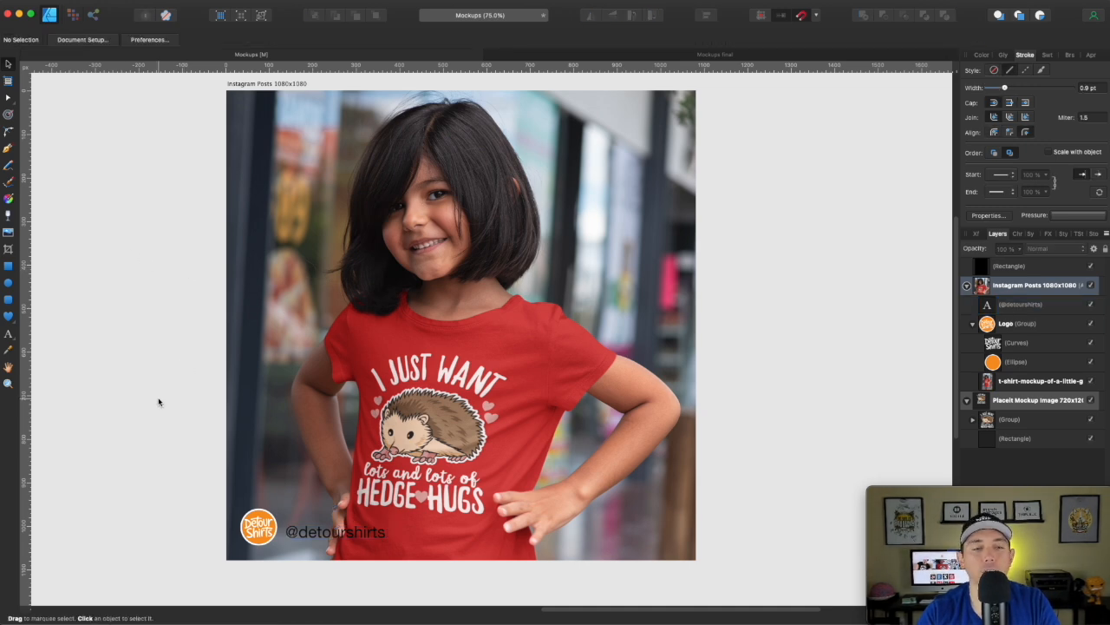
pyautogui.click(339, 541)
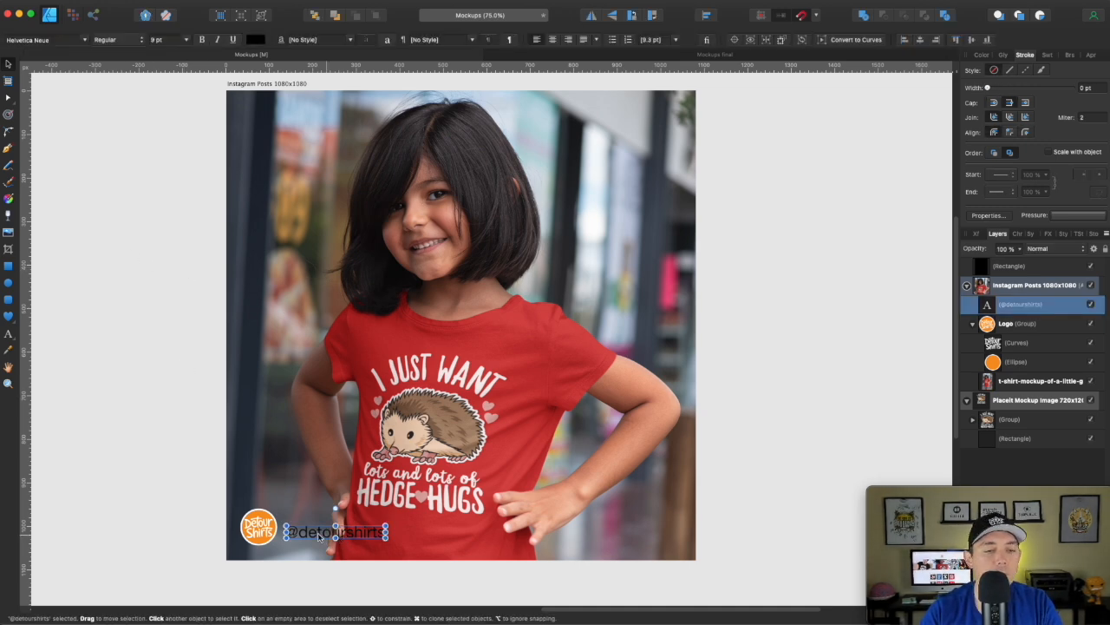
pyautogui.moveTo(318, 535); pyautogui.dragTo(319, 531)
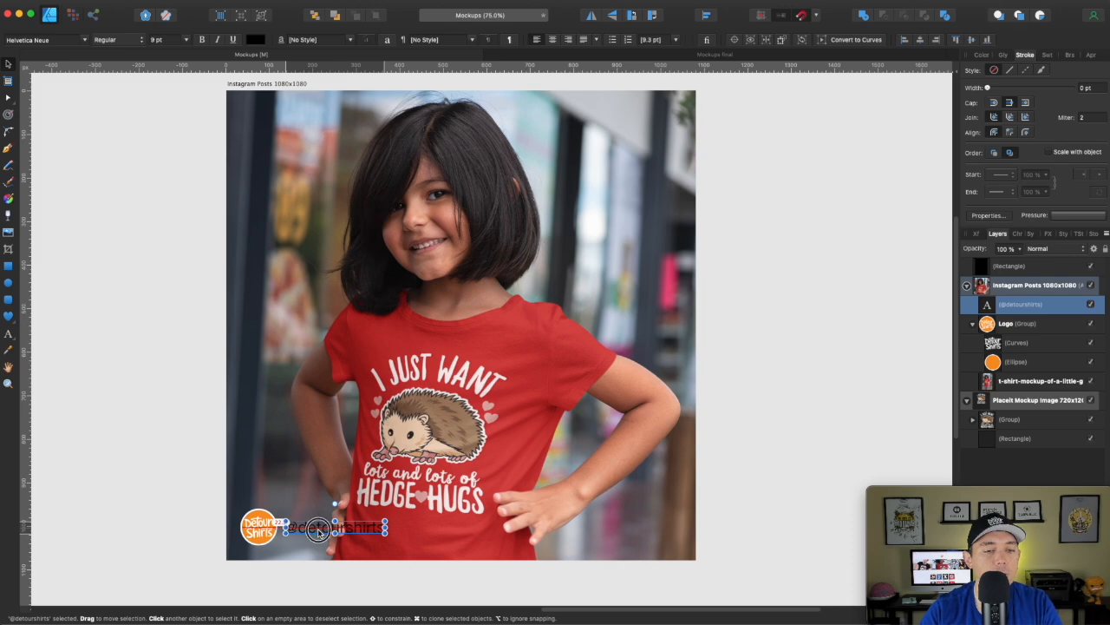
pyautogui.press('super+equal')
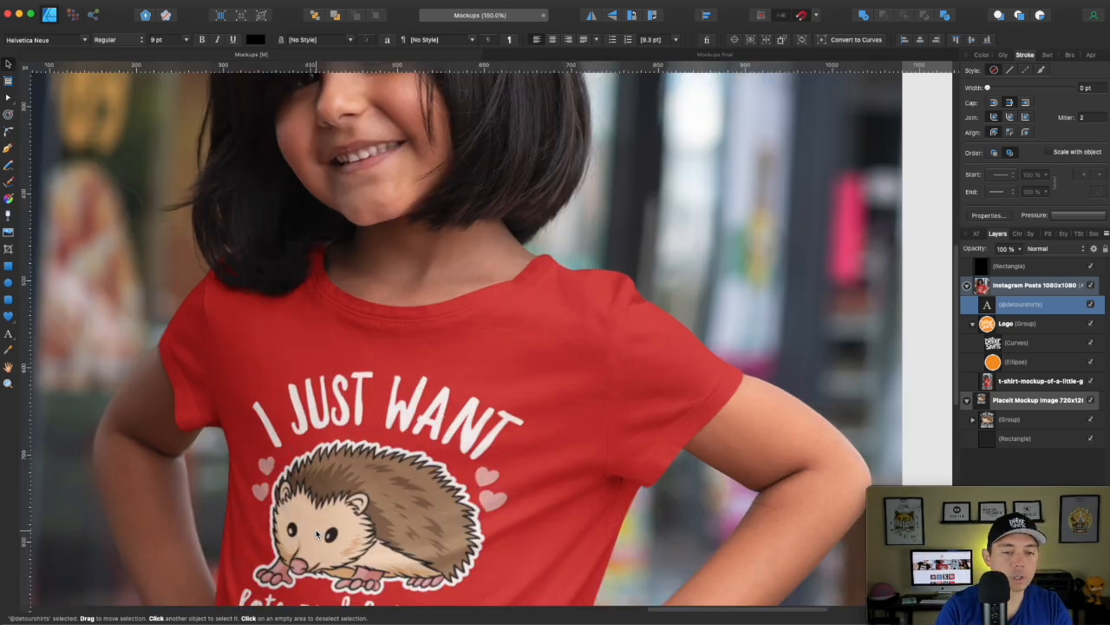
pyautogui.click(317, 534)
pyautogui.scroll(-5, 294, 376)
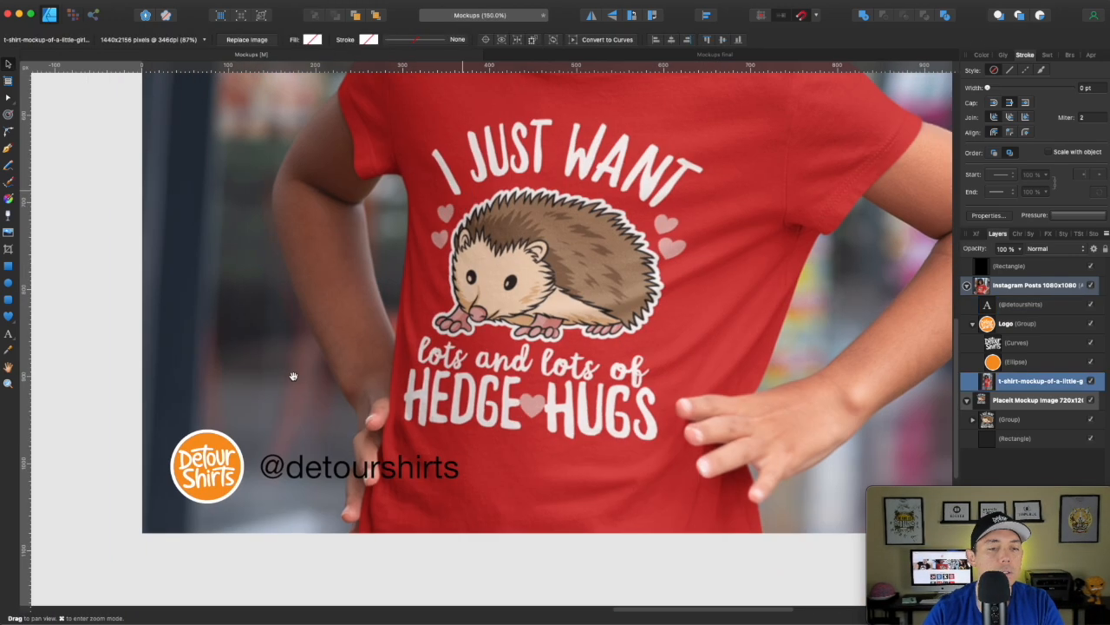
pyautogui.moveTo(293, 376); pyautogui.dragTo(285, 253)
pyautogui.click(337, 349)
pyautogui.moveTo(336, 349); pyautogui.dragTo(331, 351)
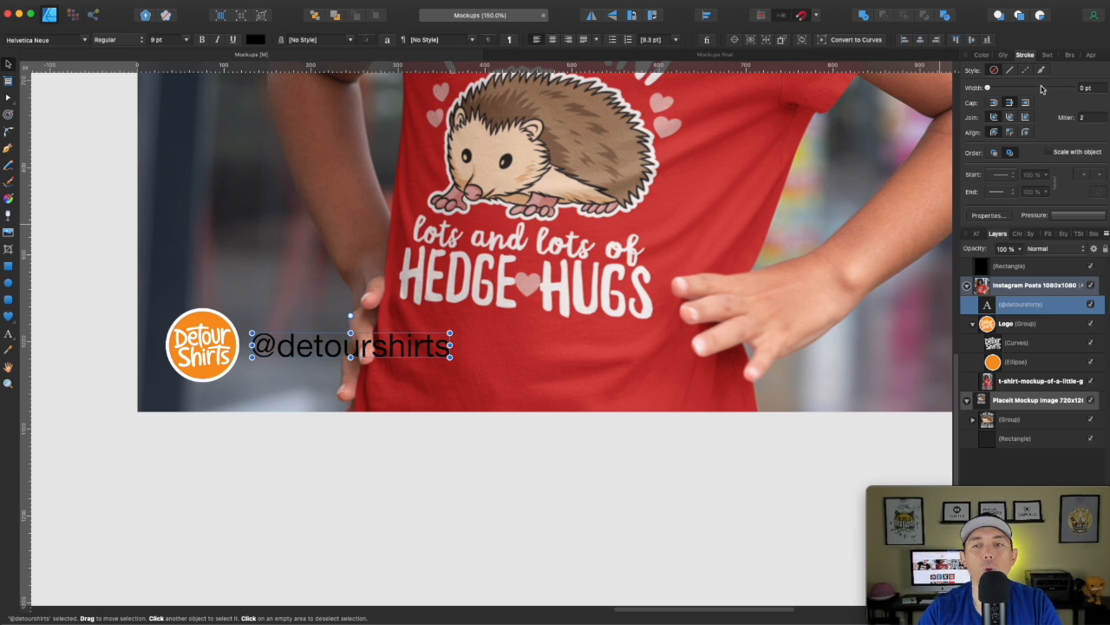
pyautogui.click(982, 55)
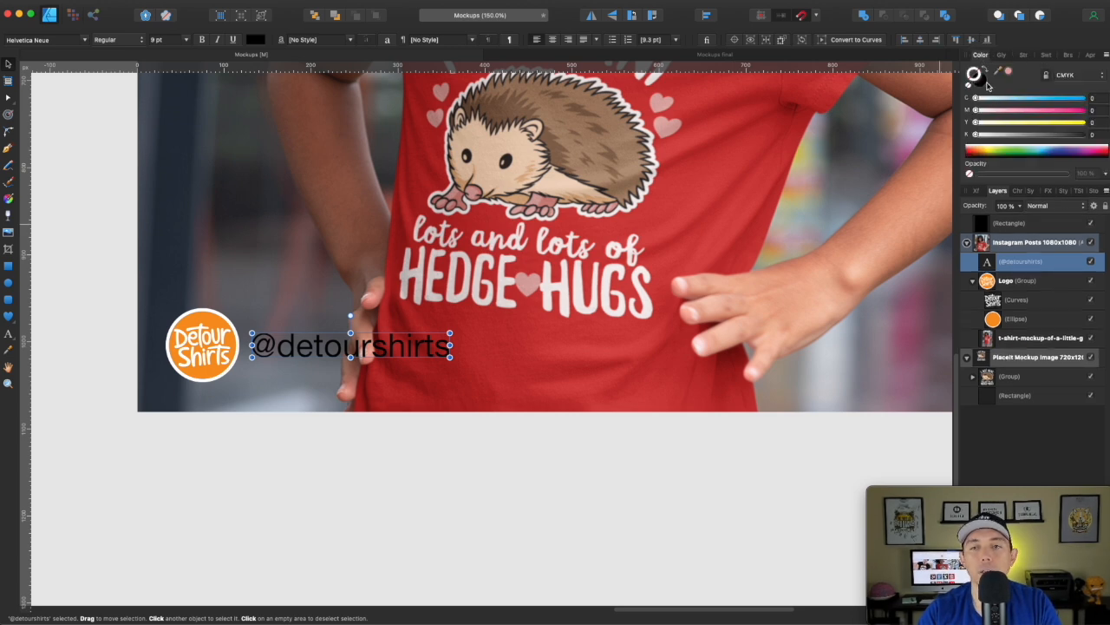
pyautogui.click(984, 83)
pyautogui.click(976, 99)
pyautogui.click(974, 111)
pyautogui.click(978, 124)
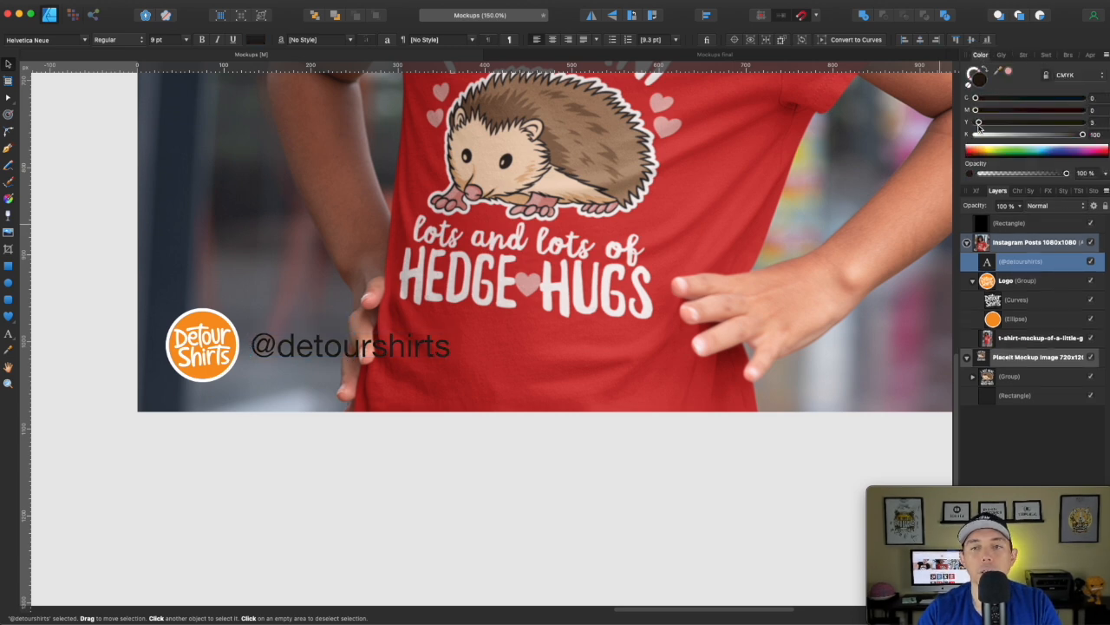
pyautogui.click(975, 122)
pyautogui.click(976, 134)
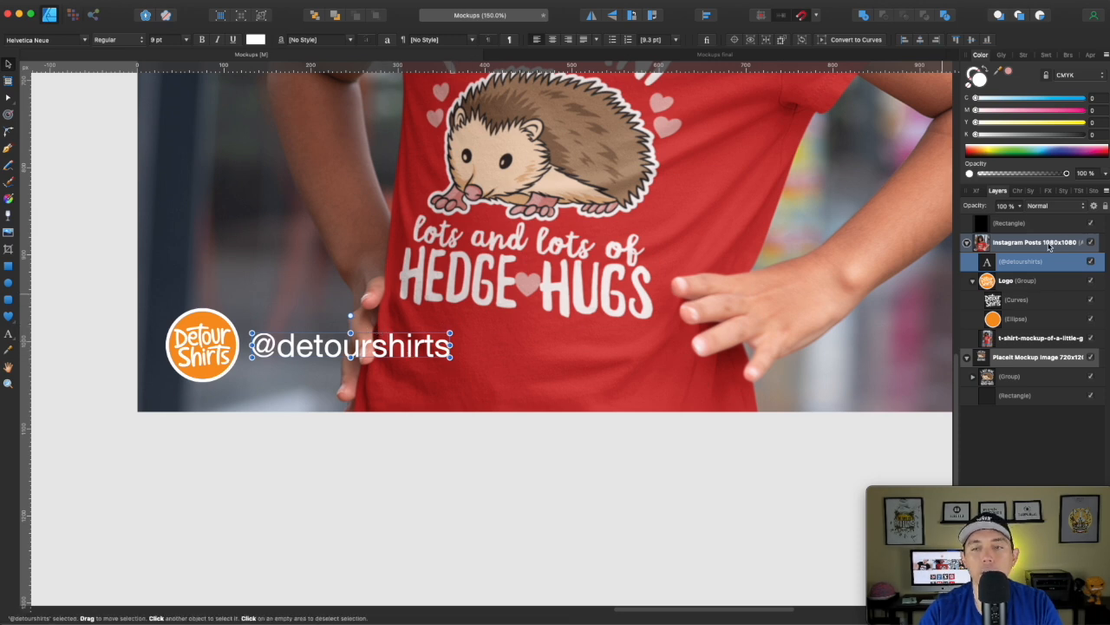
pyautogui.click(1049, 191)
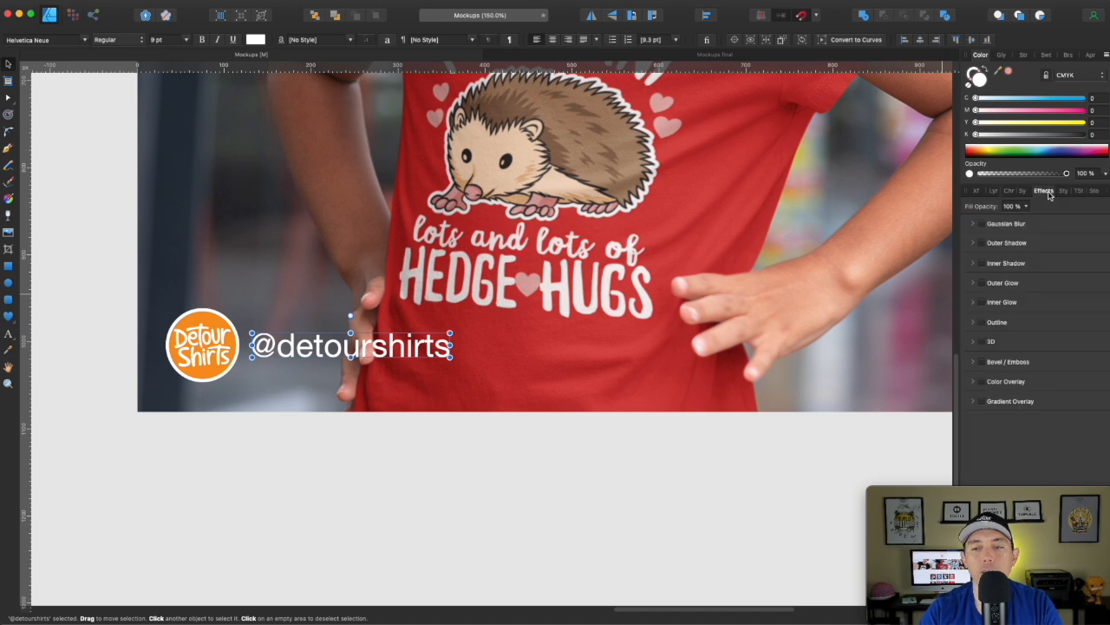
pyautogui.click(984, 243)
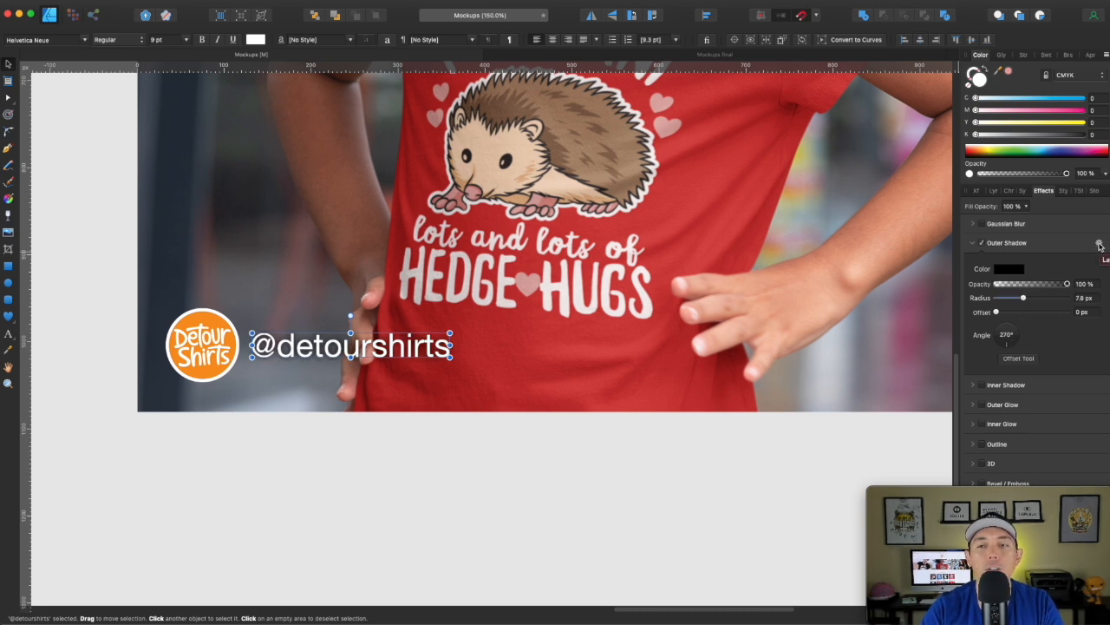
pyautogui.click(1099, 244)
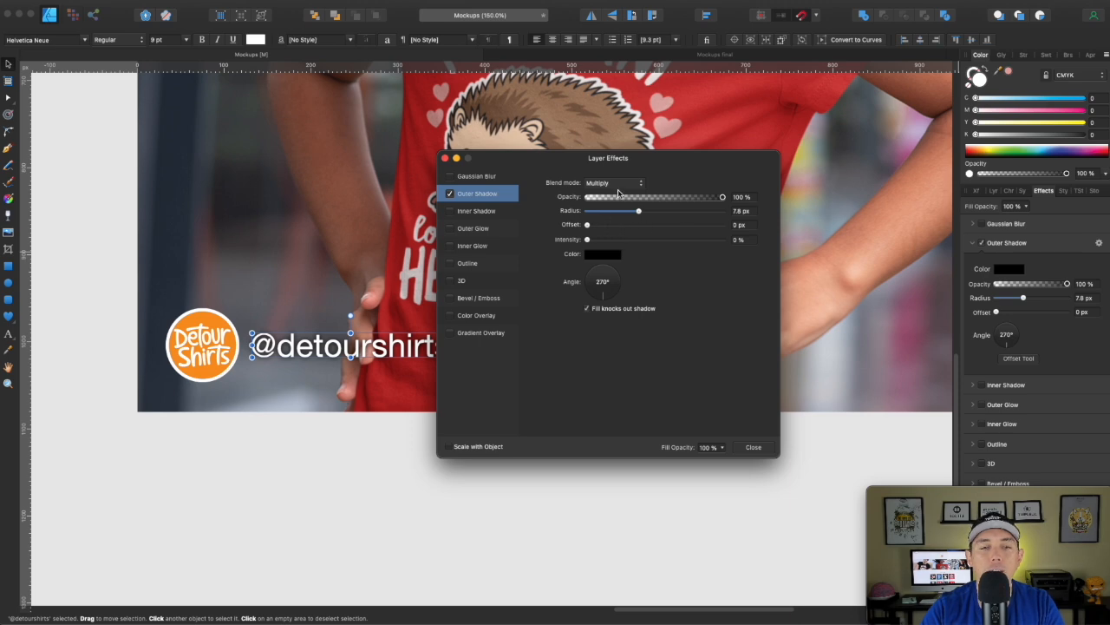
pyautogui.moveTo(572, 165); pyautogui.dragTo(666, 171)
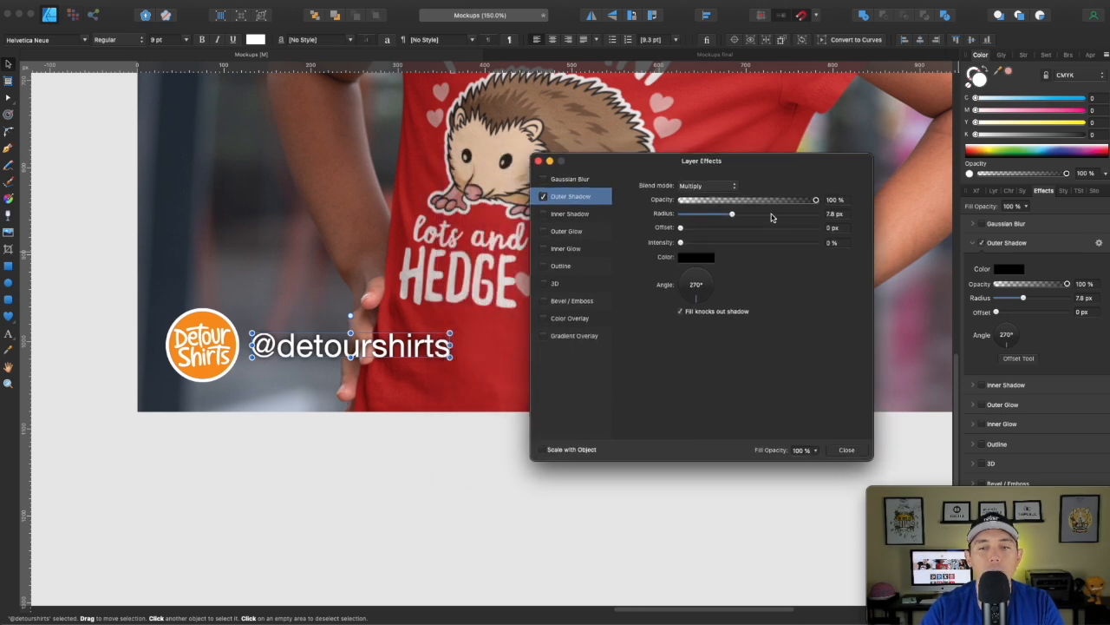
pyautogui.moveTo(731, 216); pyautogui.dragTo(743, 214)
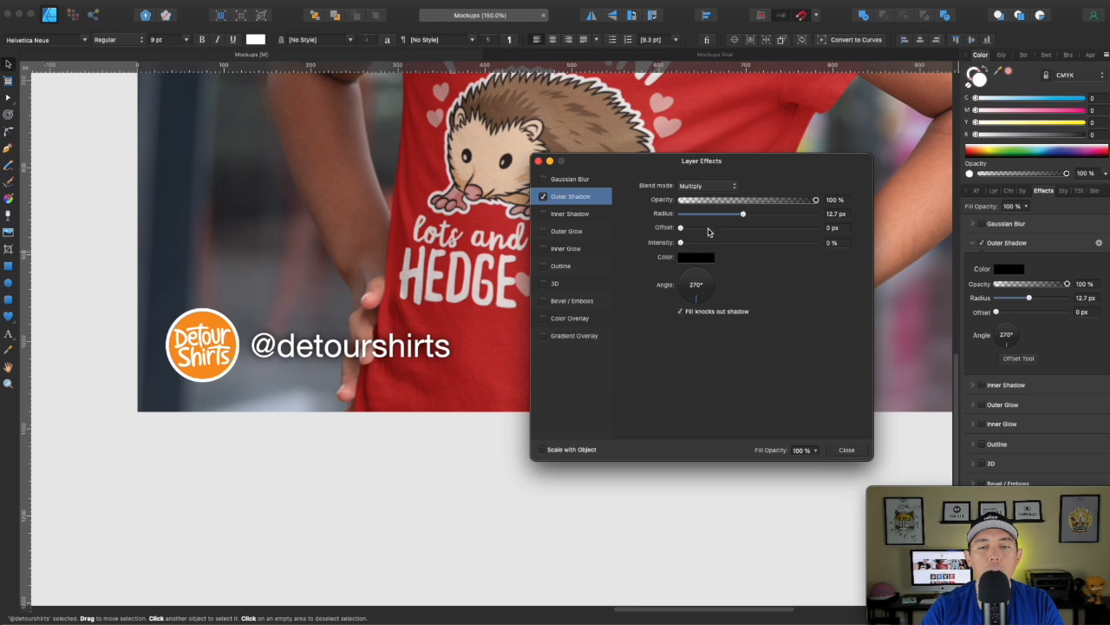
pyautogui.click(682, 242)
pyautogui.moveTo(683, 242); pyautogui.dragTo(789, 214)
pyautogui.moveTo(704, 242); pyautogui.dragTo(795, 213)
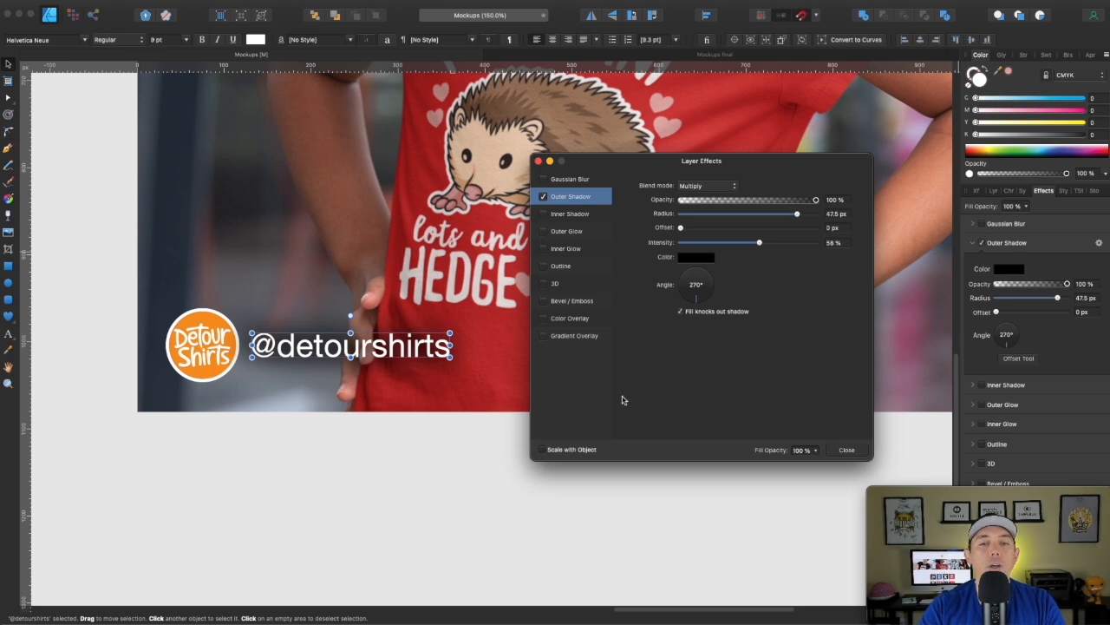
# Set the text's outer shadow radius to 50 px and intensity to 60 %, and close the layer effects
pyautogui.moveTo(797, 214); pyautogui.dragTo(803, 214)
pyautogui.click(834, 214)
pyautogui.write('50')
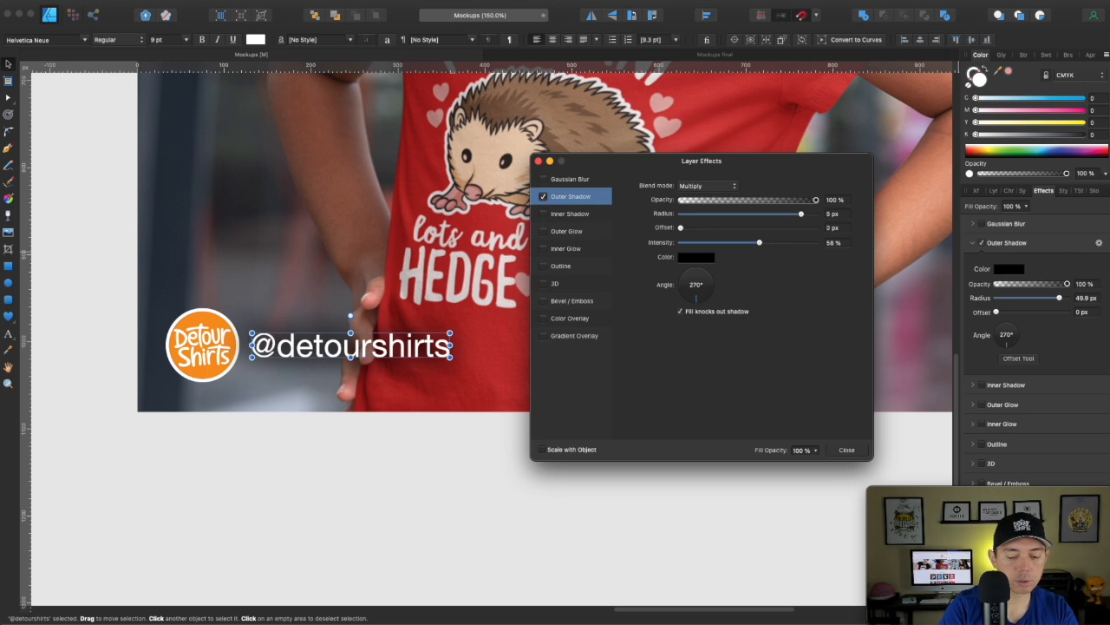
pyautogui.press('Return')
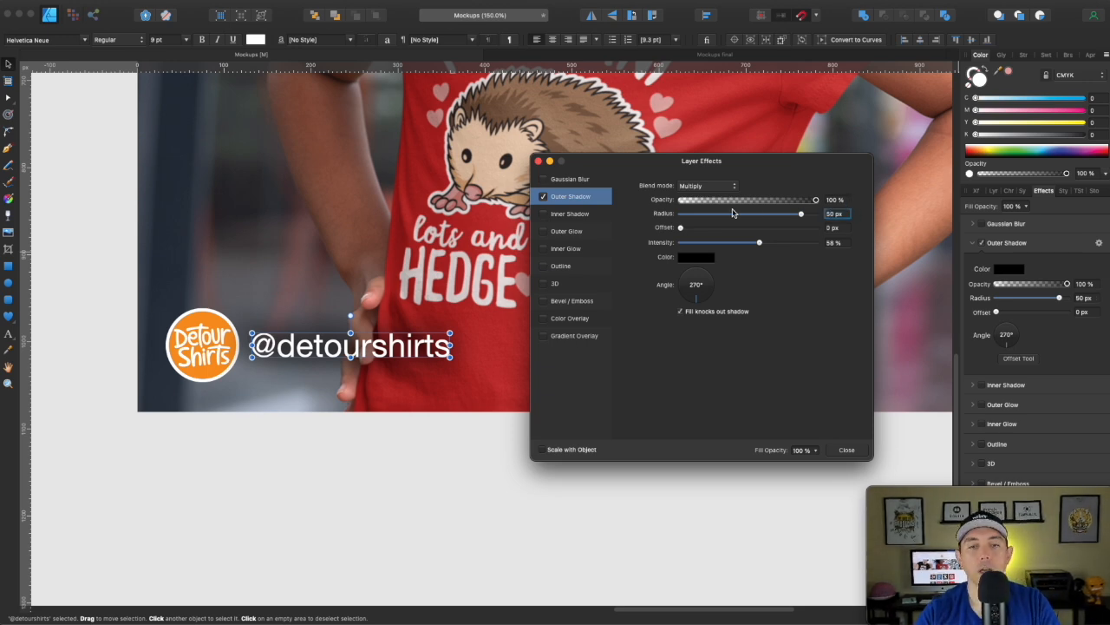
pyautogui.click(829, 244)
pyautogui.write('6')
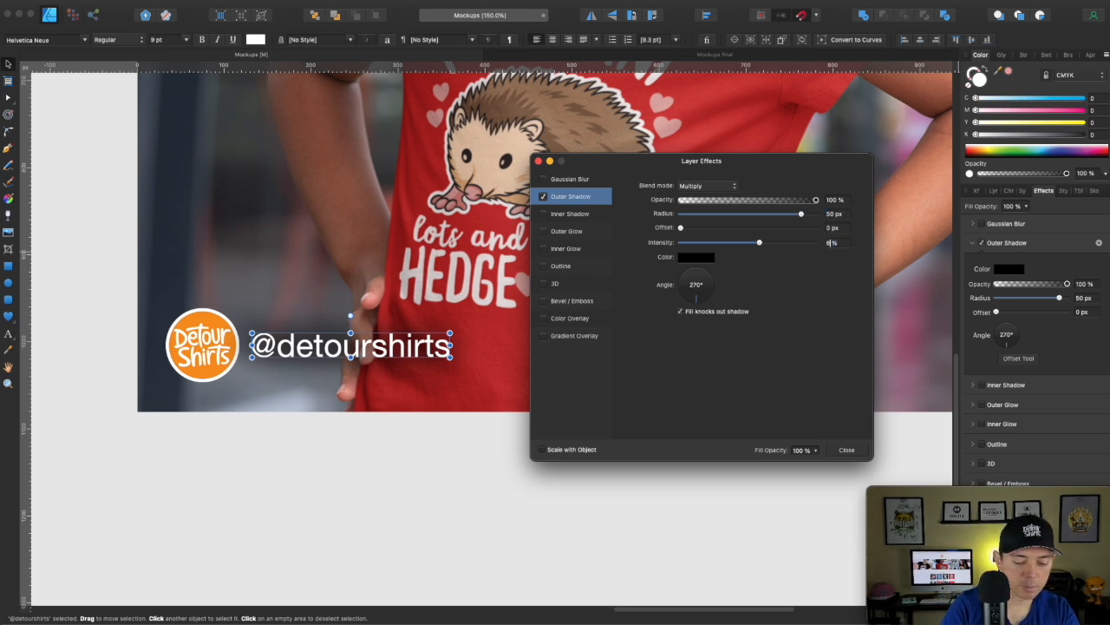
pyautogui.write('0')
pyautogui.press('Return')
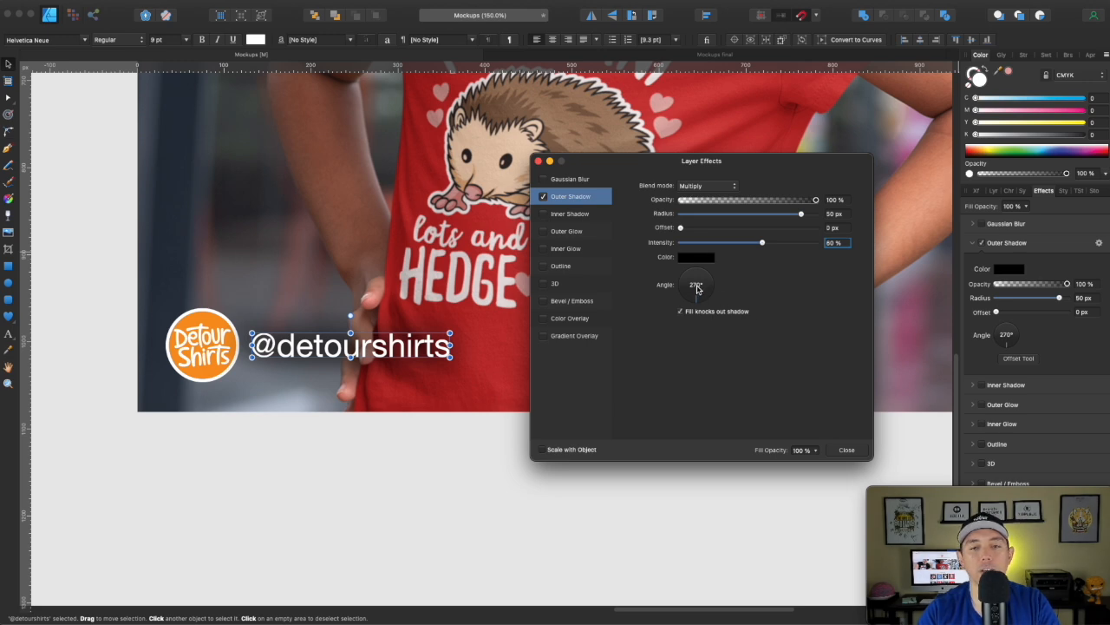
pyautogui.click(845, 450)
pyautogui.click(497, 459)
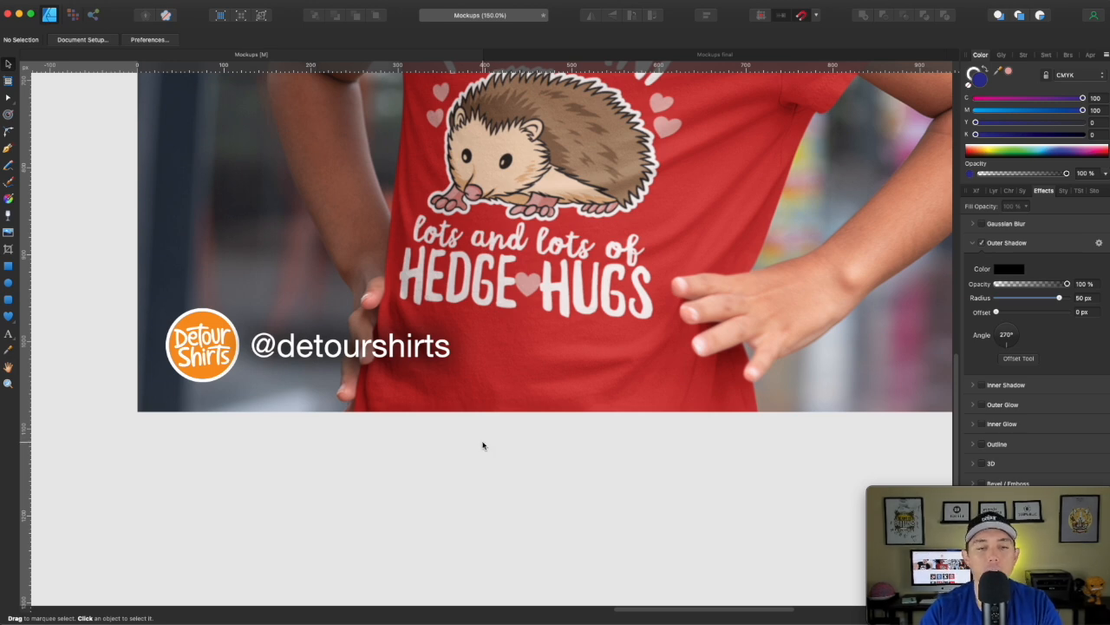
# Draw a wide, flat ellipse in the artboard's lower-right corner
pyautogui.press('super+minus')
pyautogui.press('super+minus')
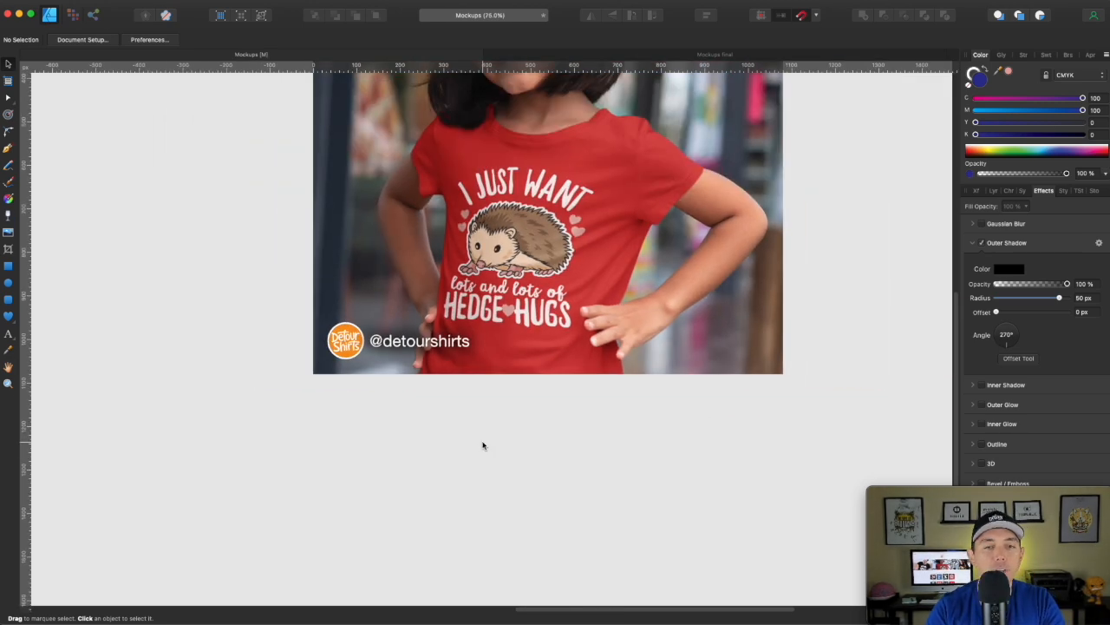
pyautogui.moveTo(534, 276); pyautogui.dragTo(465, 470)
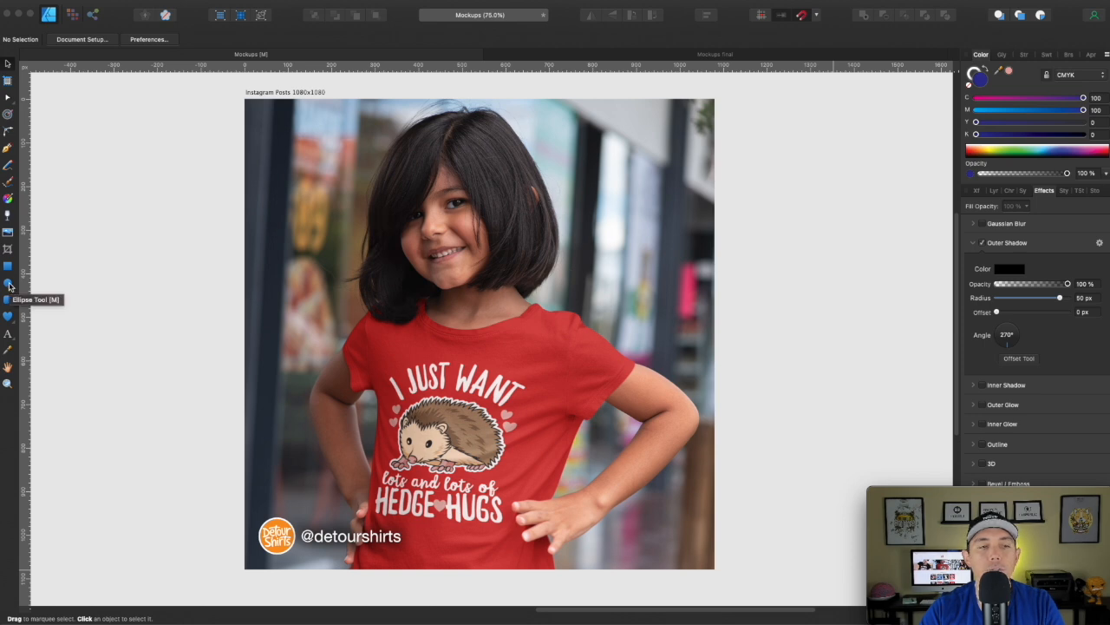
pyautogui.click(8, 283)
pyautogui.moveTo(608, 520); pyautogui.dragTo(703, 560)
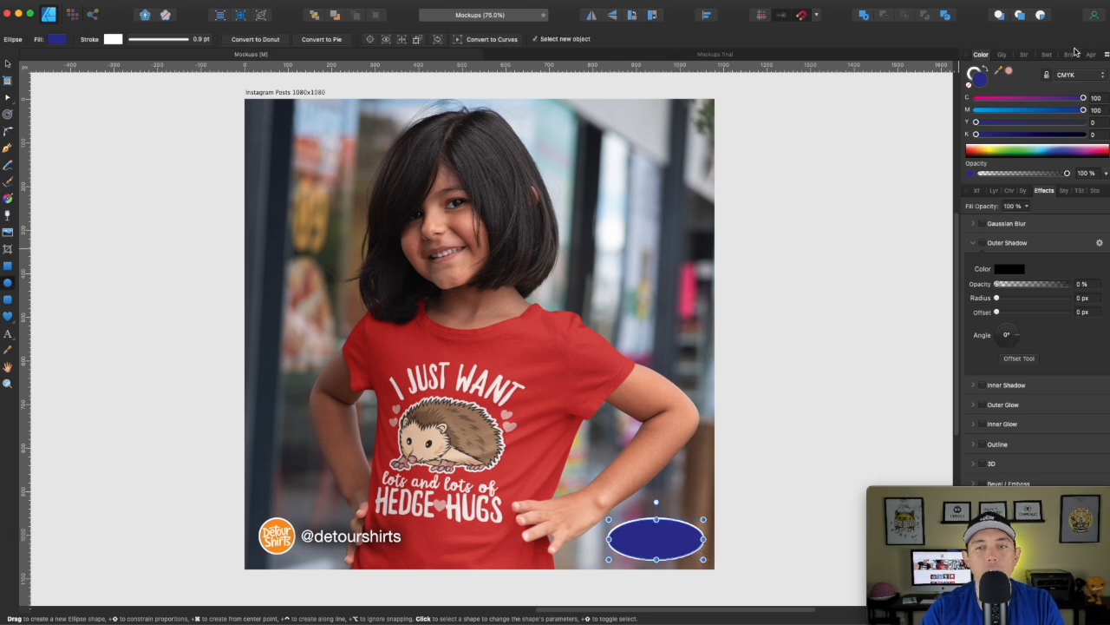
# Remove the new ellipse's stroke and change its fill to white
pyautogui.click(974, 73)
pyautogui.click(969, 84)
pyautogui.click(981, 81)
pyautogui.click(977, 98)
pyautogui.click(975, 109)
pyautogui.moveTo(975, 98); pyautogui.dragTo(951, 102)
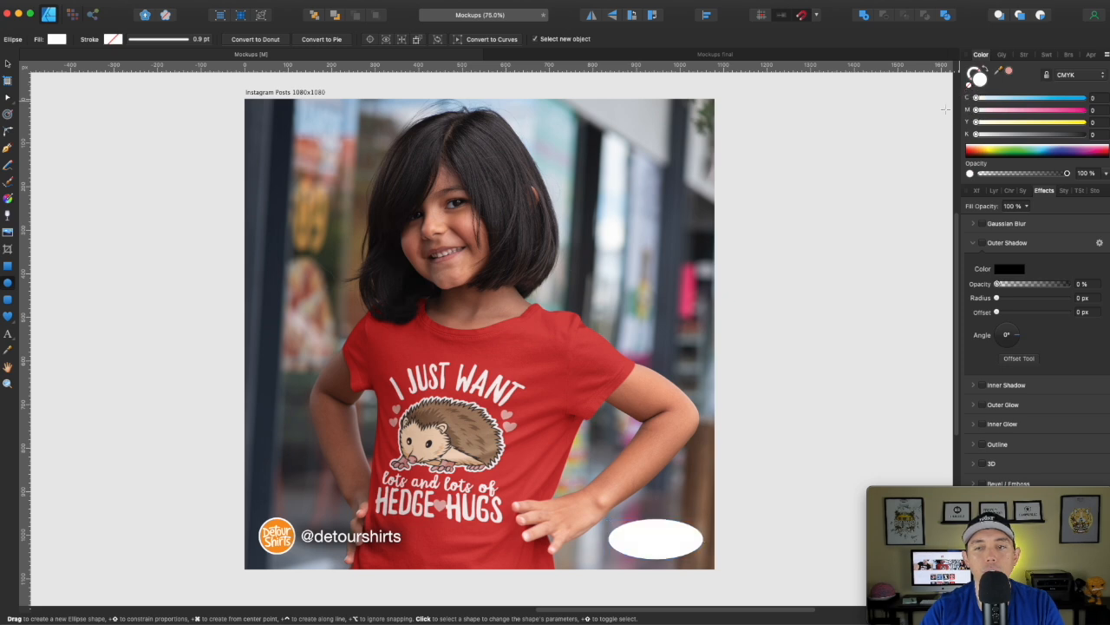
# Widen the white ellipse slightly and shift it up and inward from the artboard's lower-right corner
pyautogui.click(8, 63)
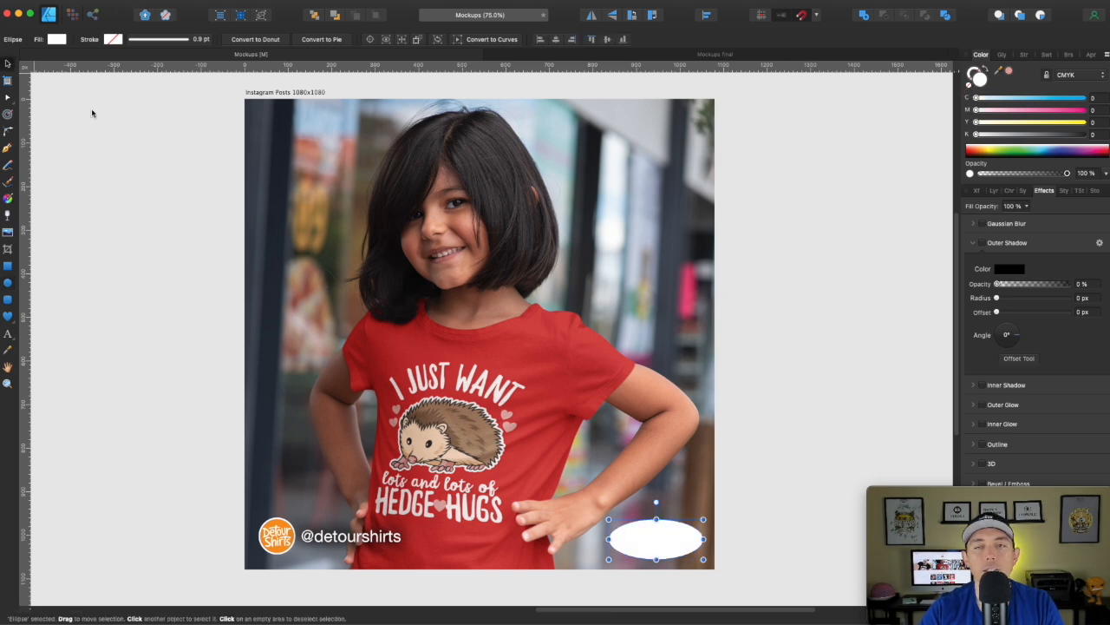
pyautogui.click(719, 425)
pyautogui.moveTo(686, 544); pyautogui.dragTo(698, 516)
pyautogui.click(785, 473)
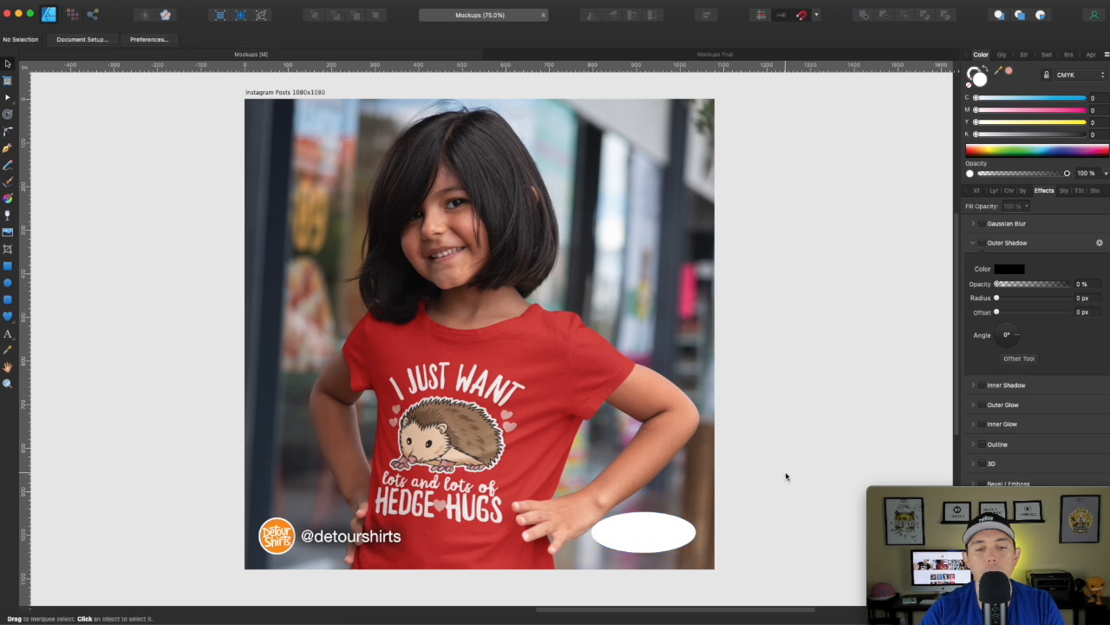
# Place a small art text on the white ellipse and colour it black, with C, M, Y and K all at 100
pyautogui.click(8, 335)
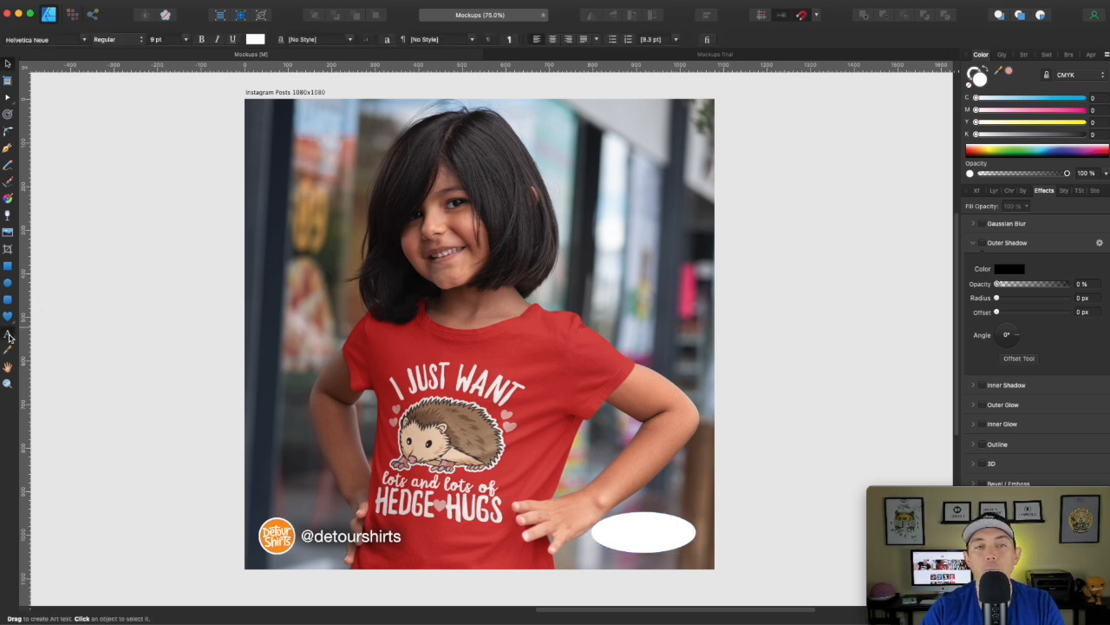
pyautogui.click(625, 522)
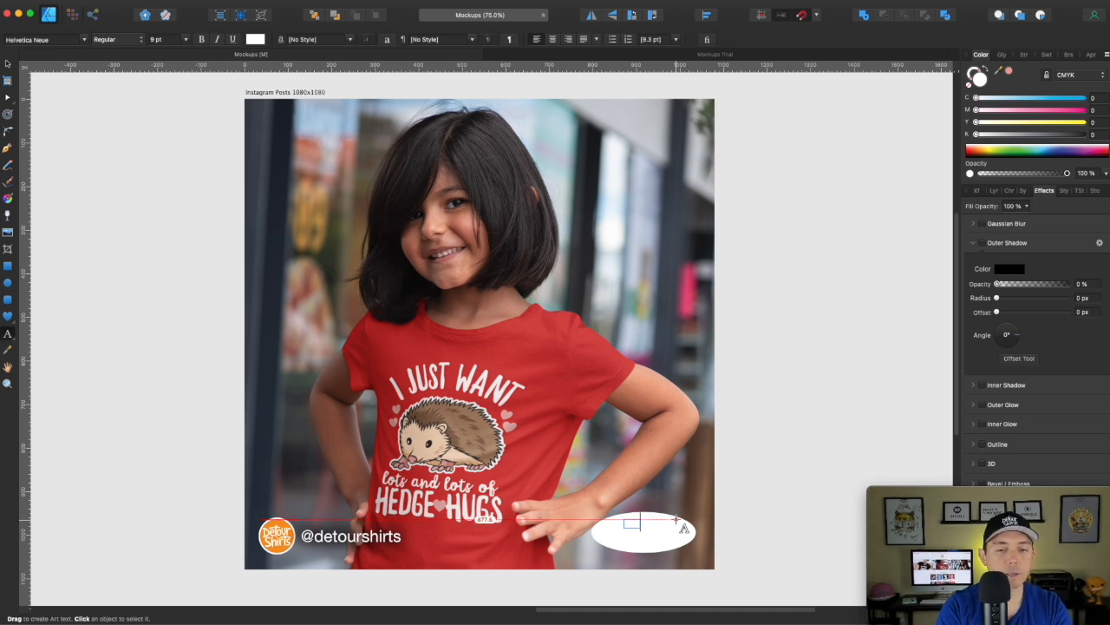
pyautogui.press('Escape')
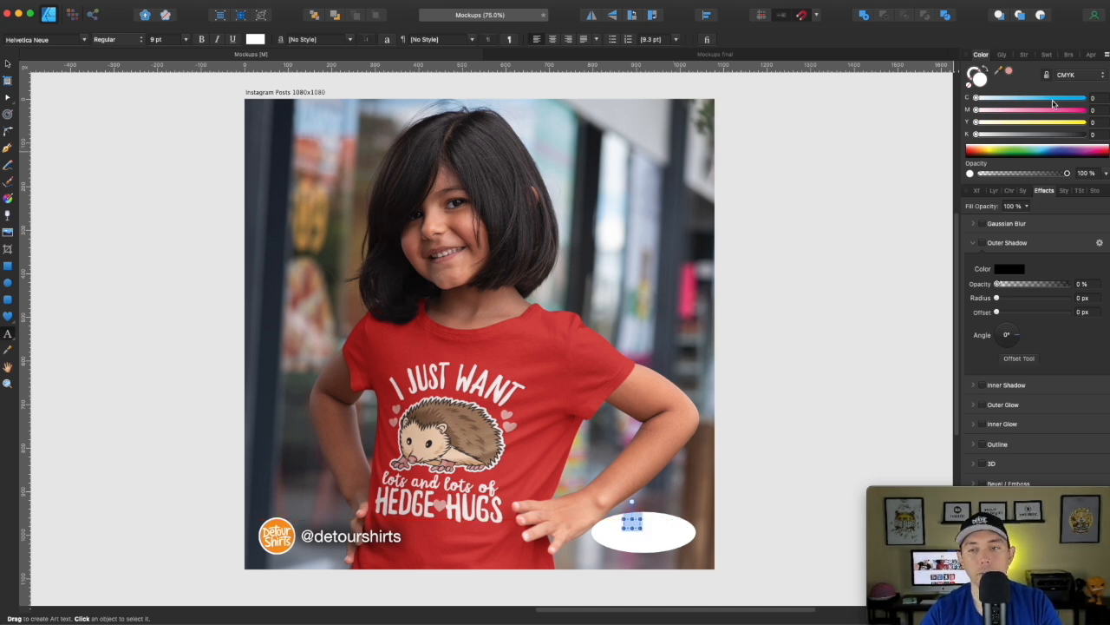
pyautogui.click(1084, 98)
pyautogui.click(1085, 110)
pyautogui.click(1084, 122)
pyautogui.click(1083, 135)
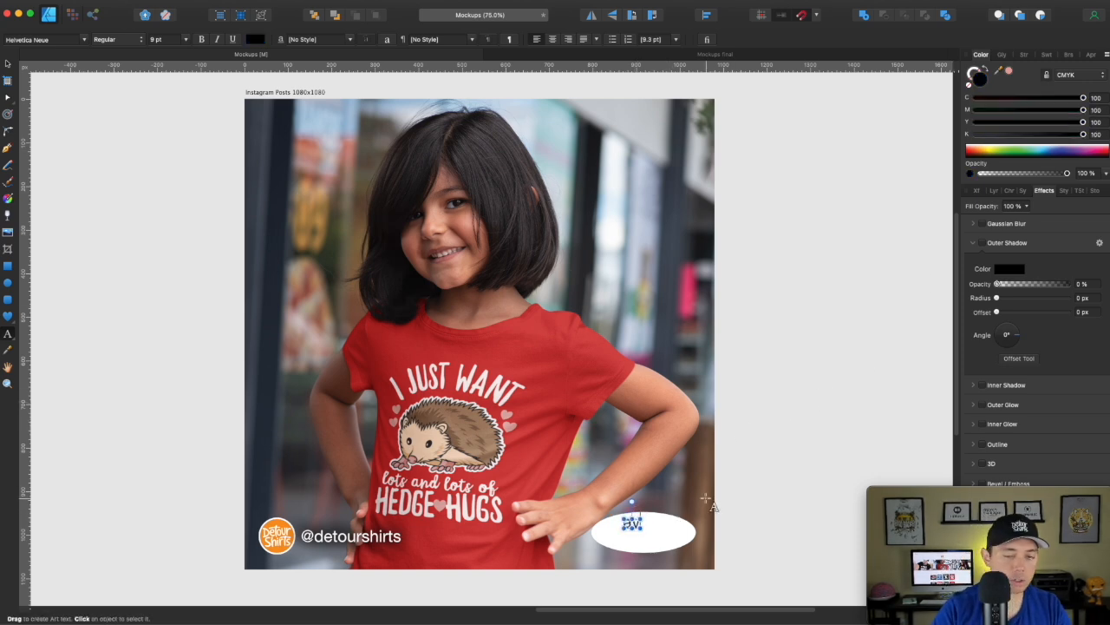
# Complete the black art text on the white ellipse so that it reads "available at"
pyautogui.click(11, 66)
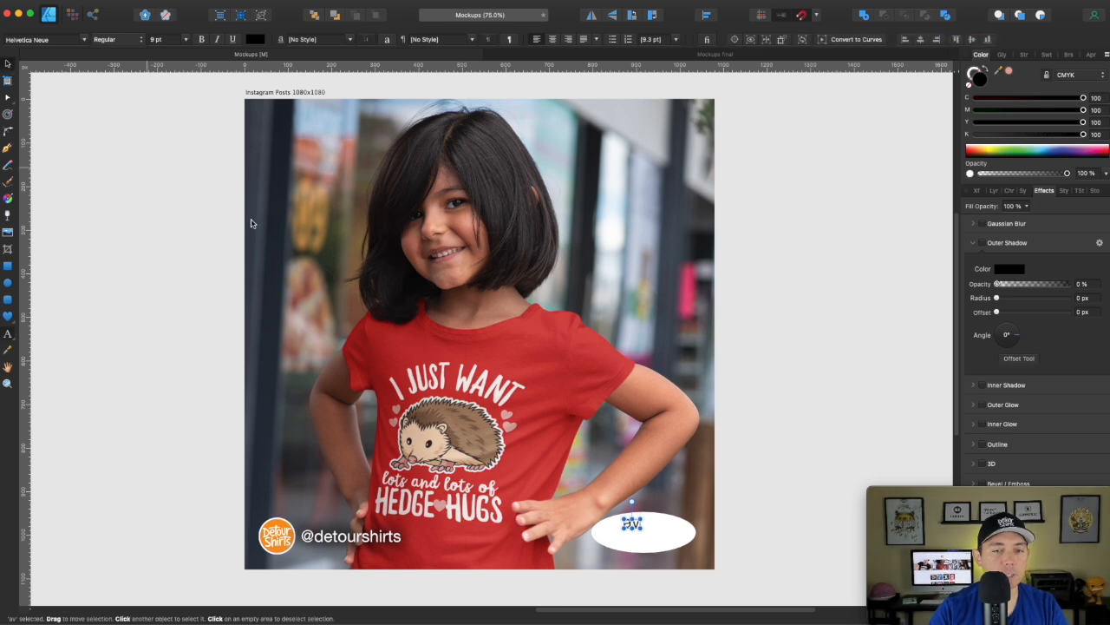
pyautogui.click(763, 396)
pyautogui.scroll(5, 645, 524)
pyautogui.click(524, 250)
pyautogui.doubleClick(525, 250)
pyautogui.click(544, 248)
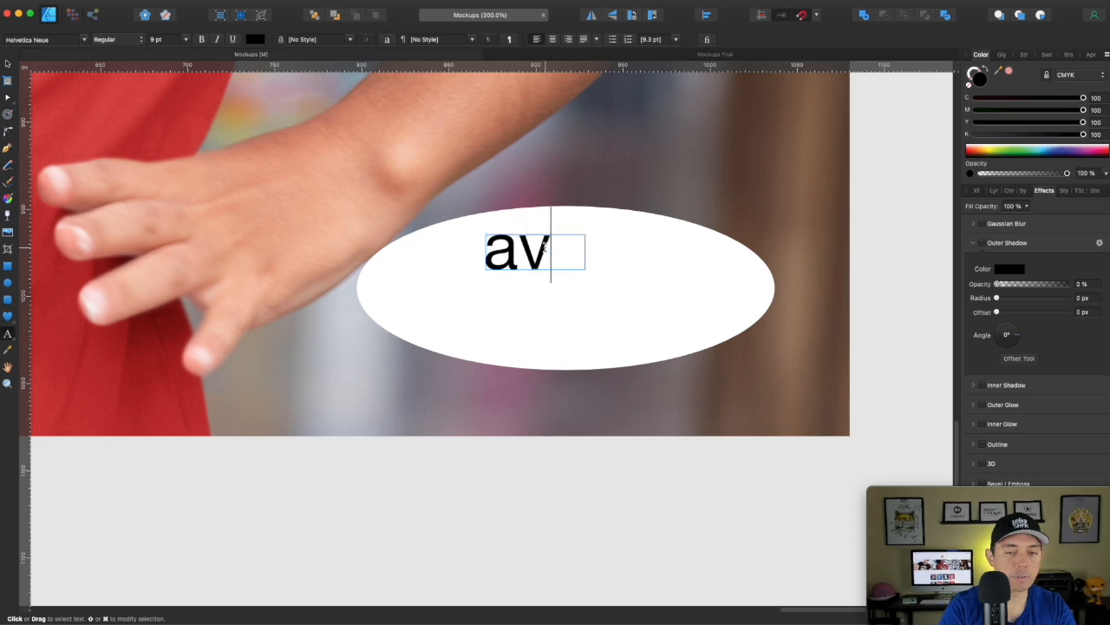
pyautogui.write('ailable at')
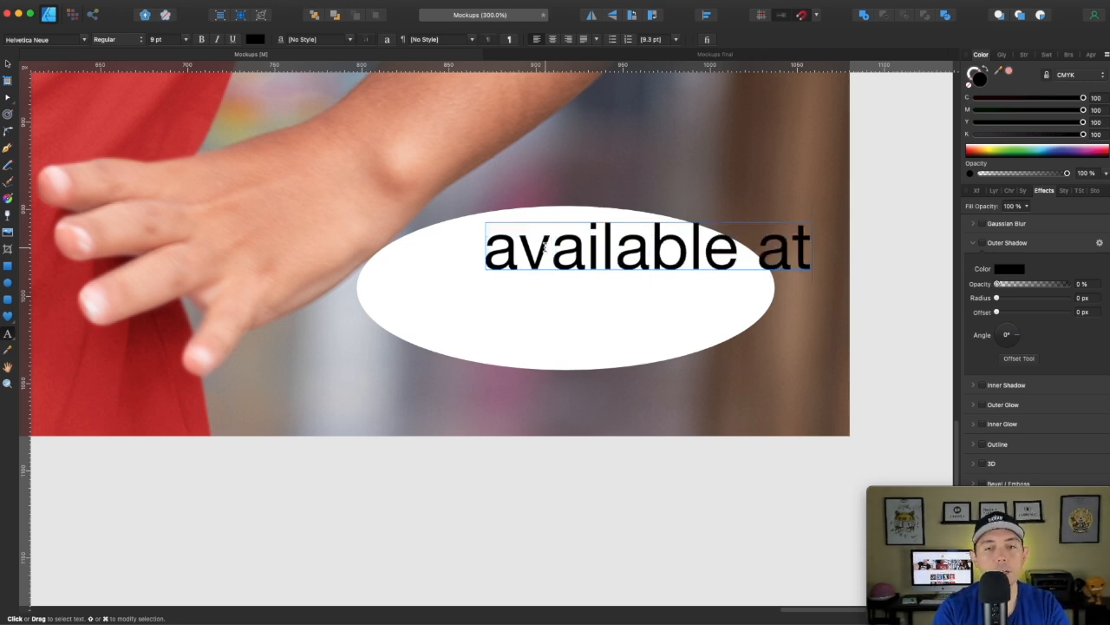
pyautogui.press('Escape')
# Scale the "available at" text down to about 6.4 pt and centre it in the upper part of the white ellipse
pyautogui.click(9, 65)
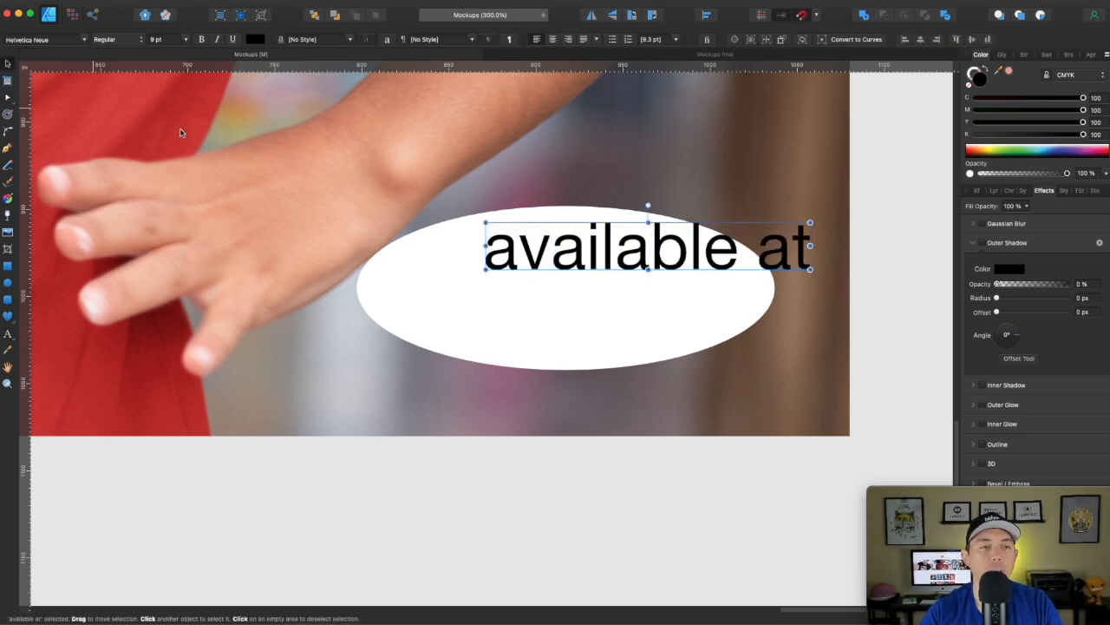
pyautogui.moveTo(593, 254); pyautogui.dragTo(557, 251)
pyautogui.moveTo(775, 221); pyautogui.dragTo(681, 233)
pyautogui.moveTo(615, 257); pyautogui.dragTo(602, 252)
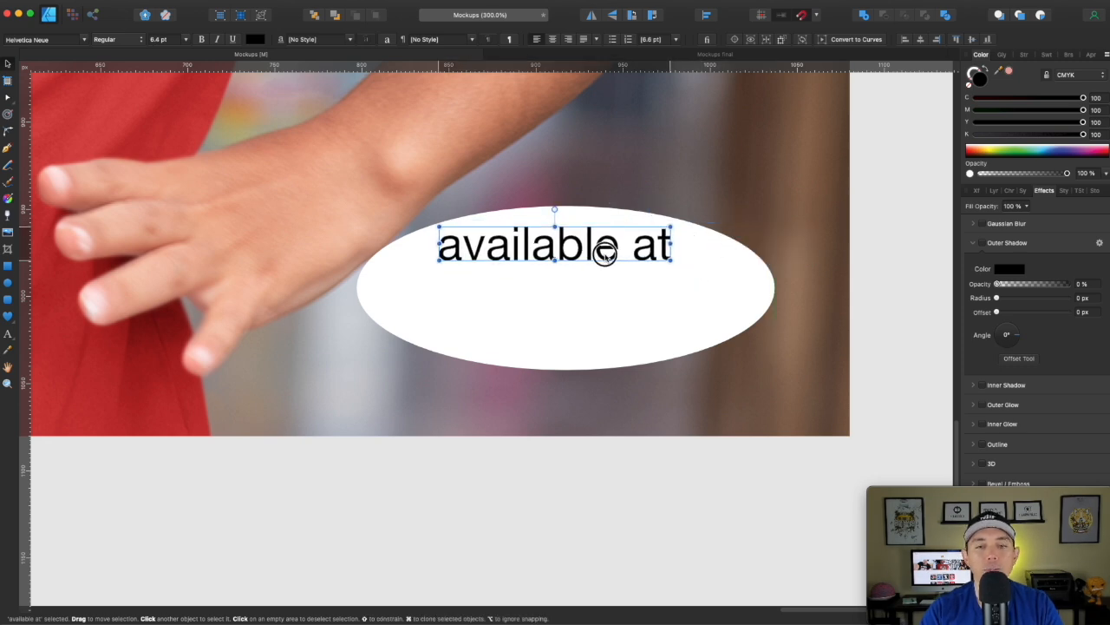
pyautogui.click(616, 319)
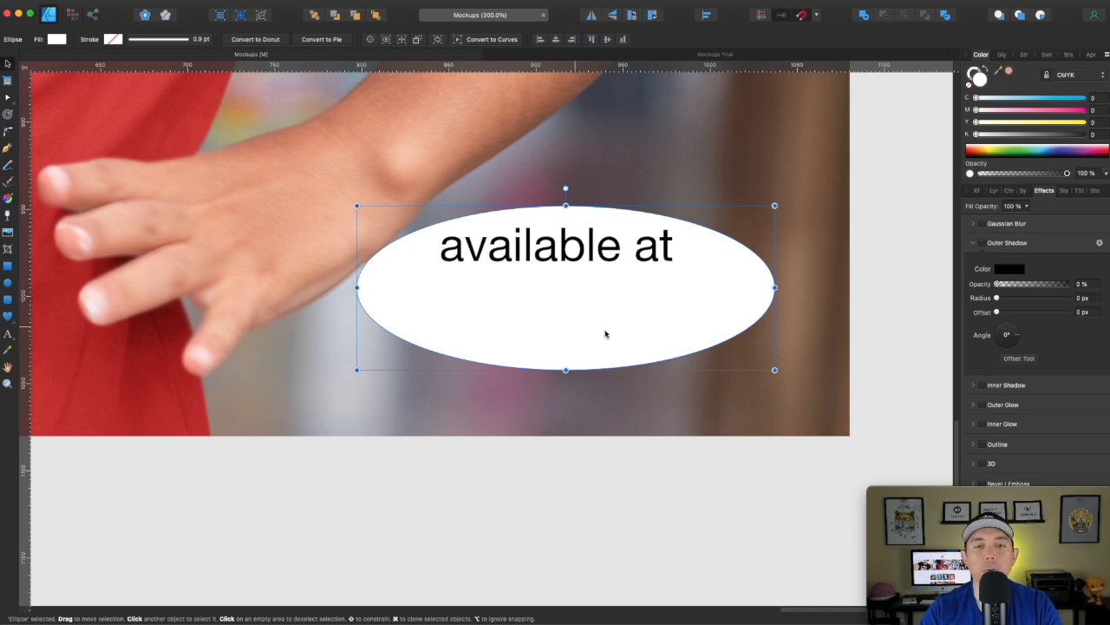
pyautogui.click(575, 255)
pyautogui.moveTo(576, 255); pyautogui.dragTo(578, 258)
pyautogui.click(862, 263)
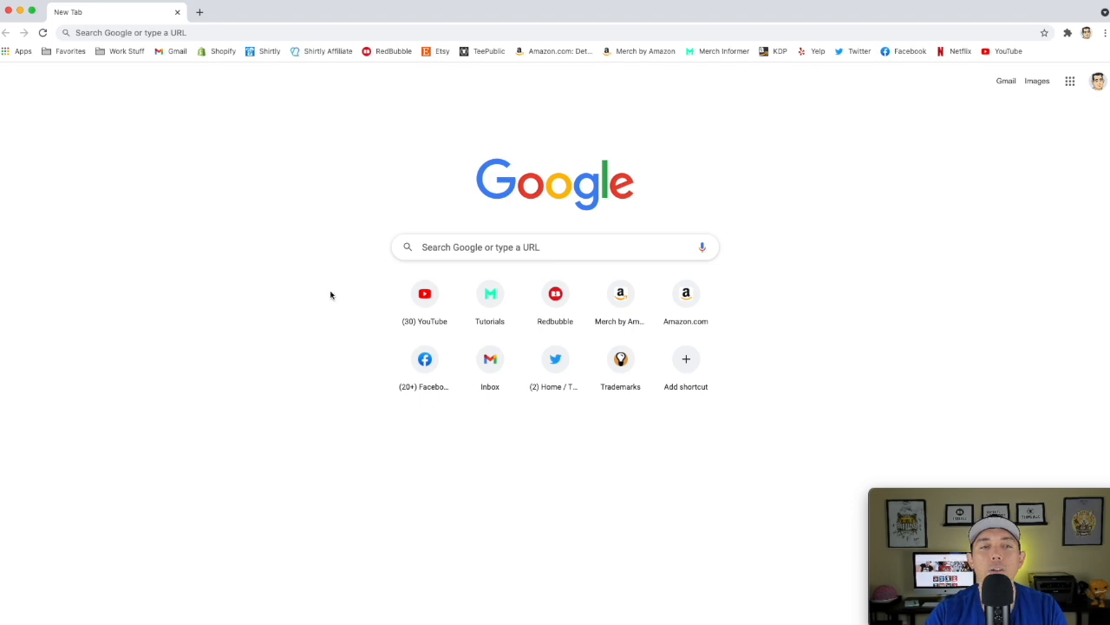
# Switch to Chrome, search Google for "amazon logo" and show the image results
pyautogui.click(152, 33)
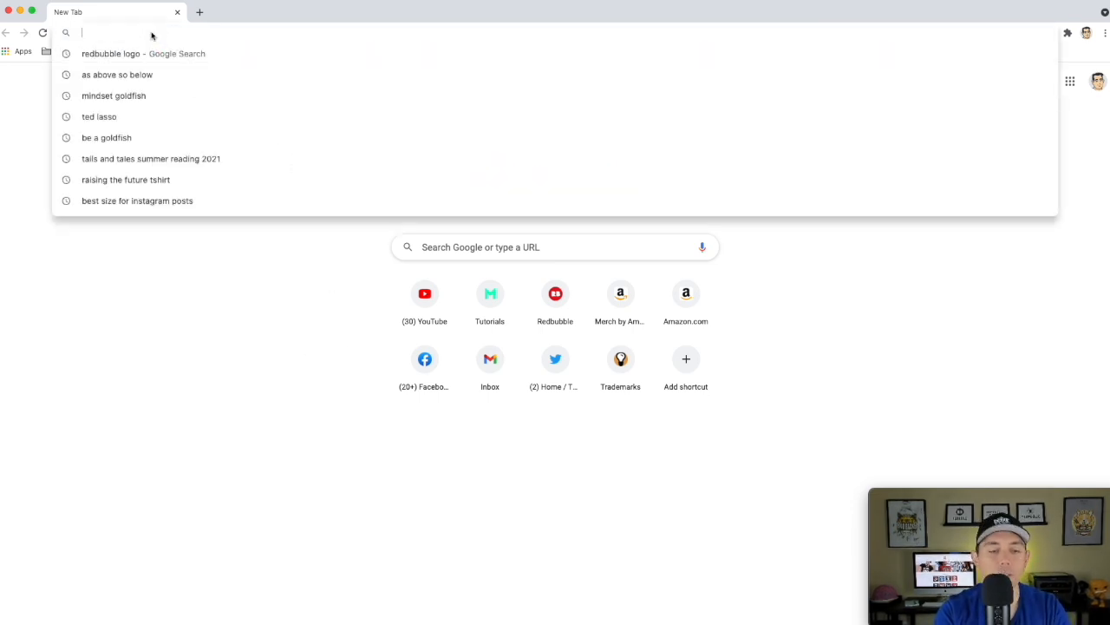
pyautogui.write('amazon log')
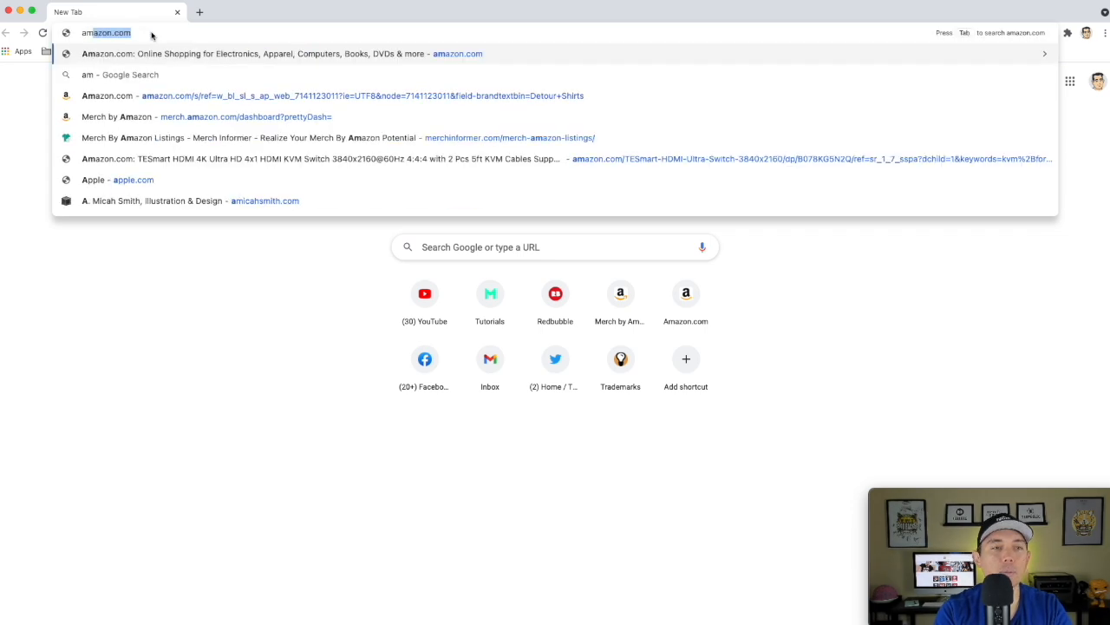
pyautogui.write('o')
pyautogui.press('Return')
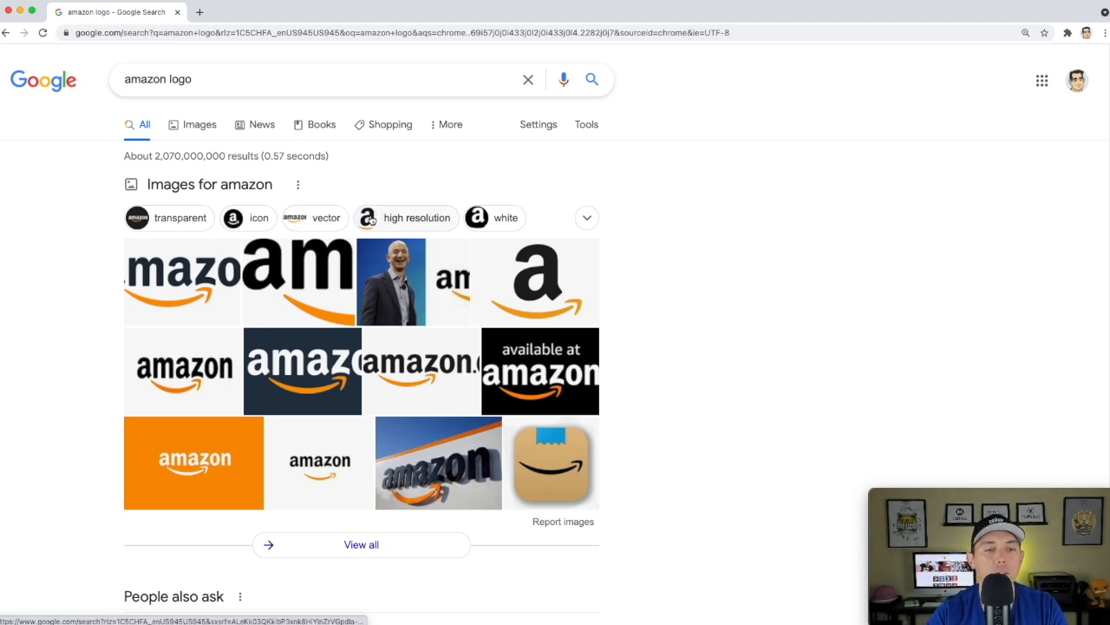
pyautogui.click(213, 185)
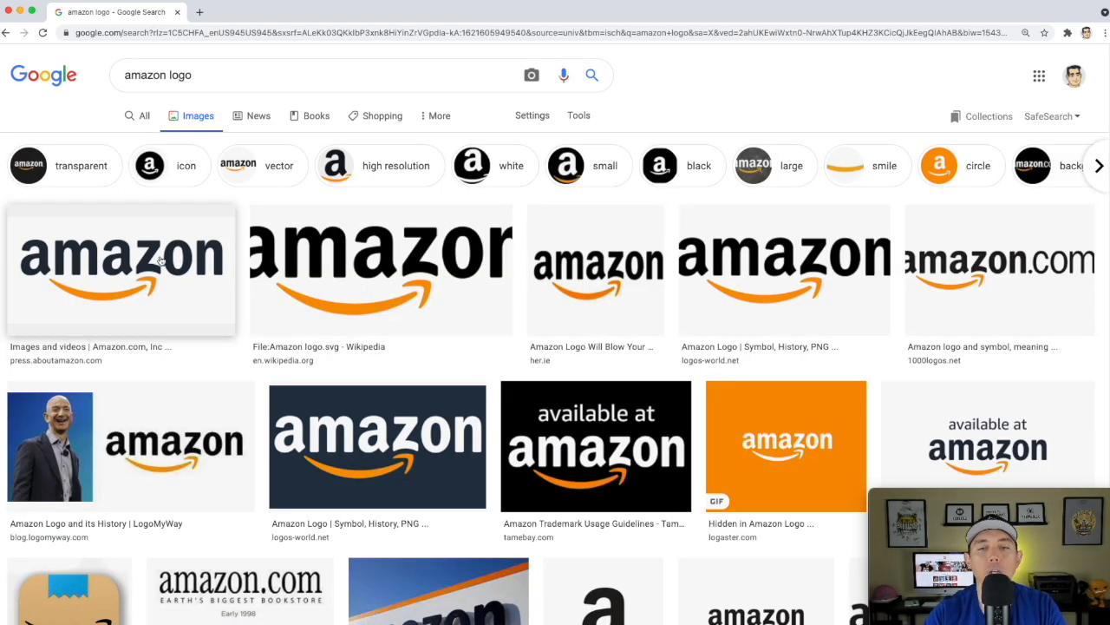
# Refine the image search to "amazon logo transparent"
pyautogui.click(196, 75)
pyautogui.write('t')
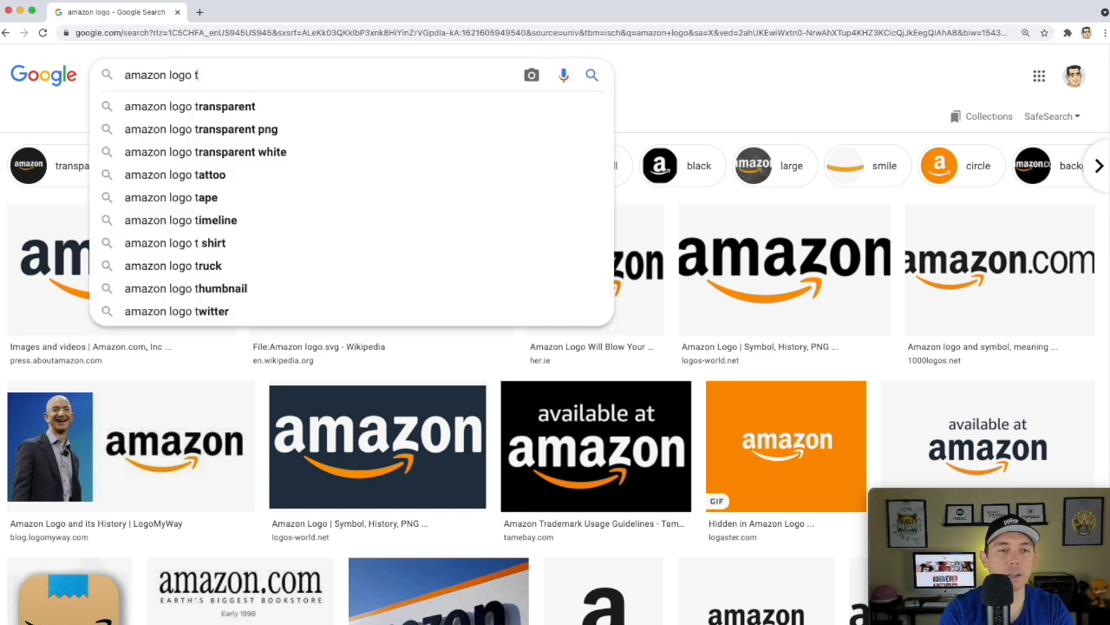
pyautogui.write('ran')
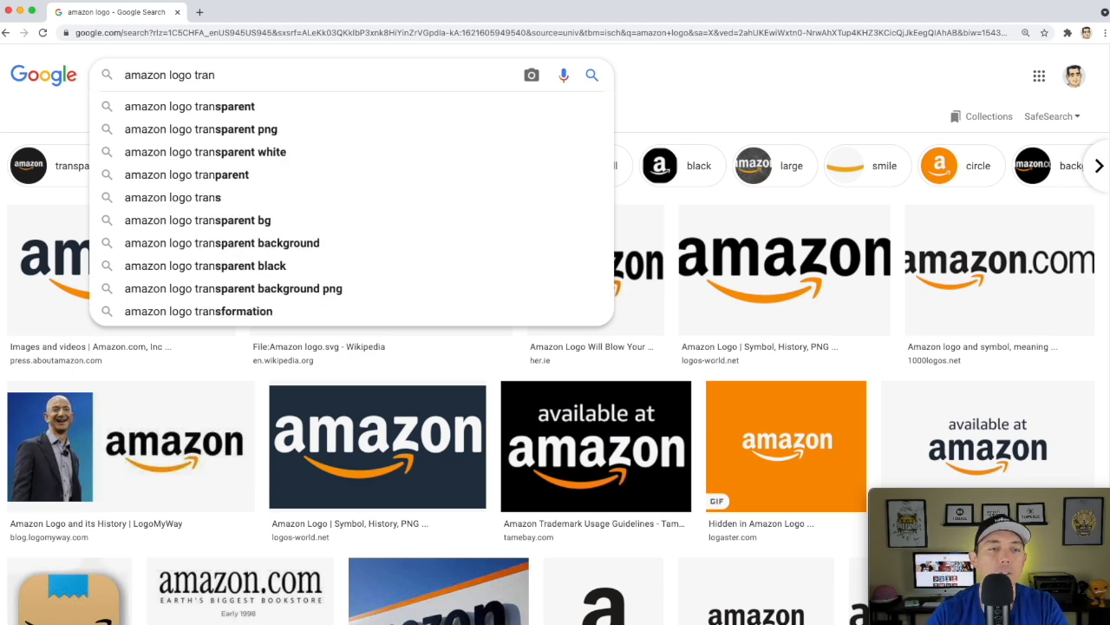
pyautogui.click(210, 108)
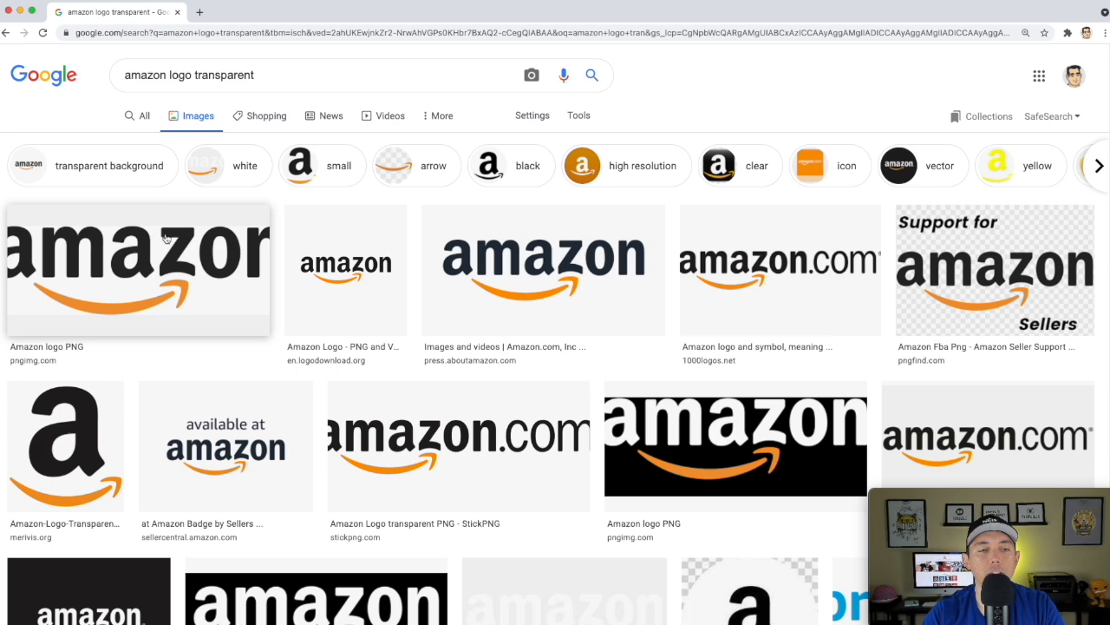
# Preview several Amazon logos and save the transparent "available at amazon" badge to the Desktop as PNG image "amazon logo"
pyautogui.click(746, 265)
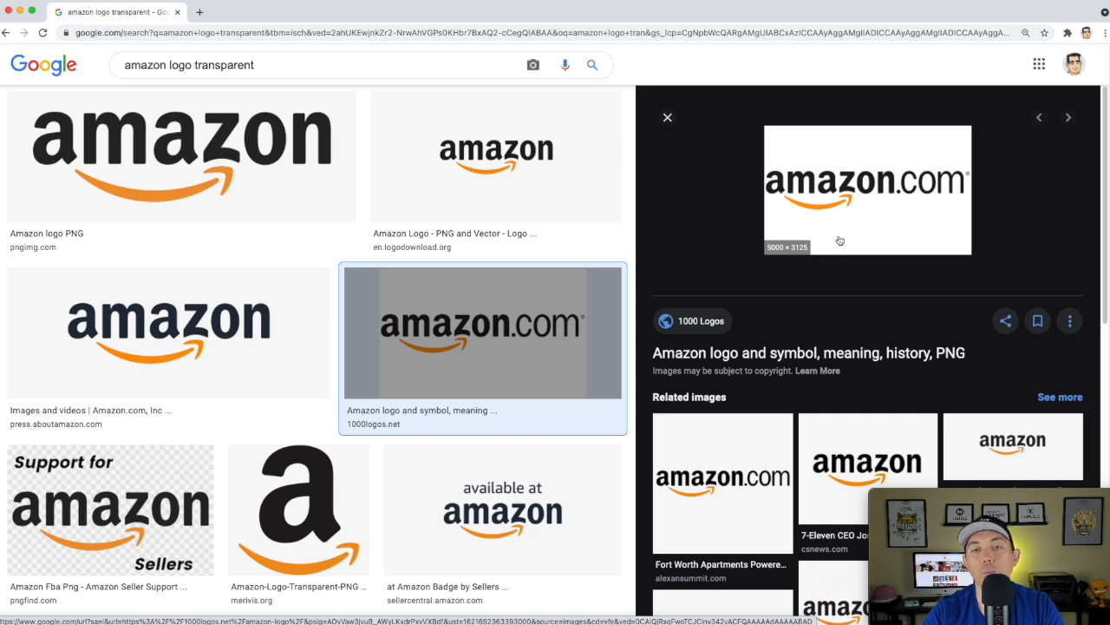
pyautogui.click(190, 295)
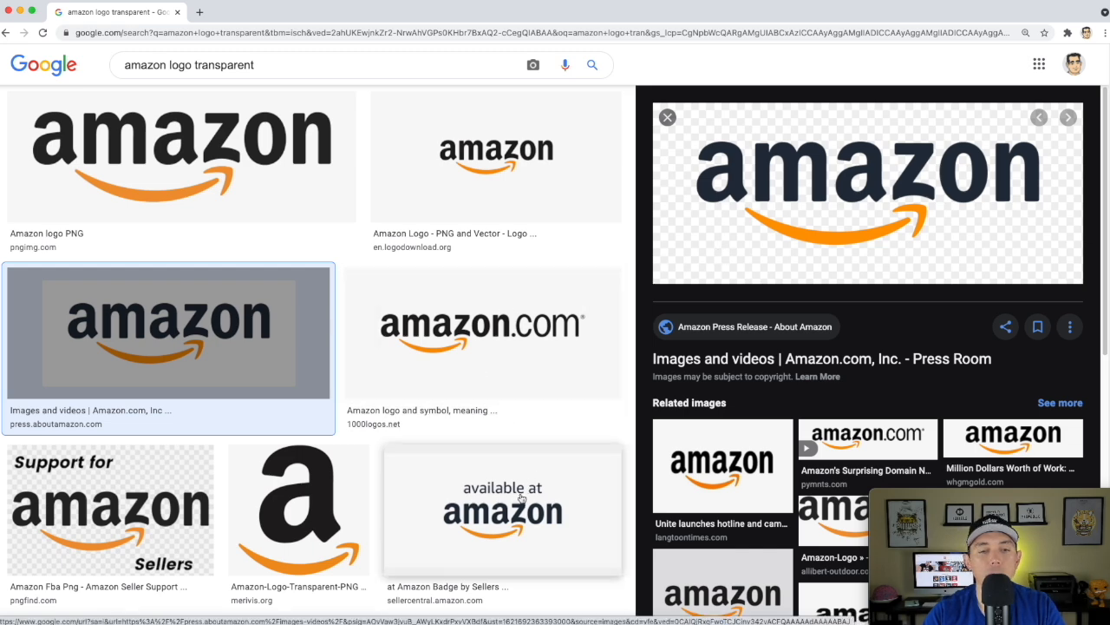
pyautogui.click(517, 500)
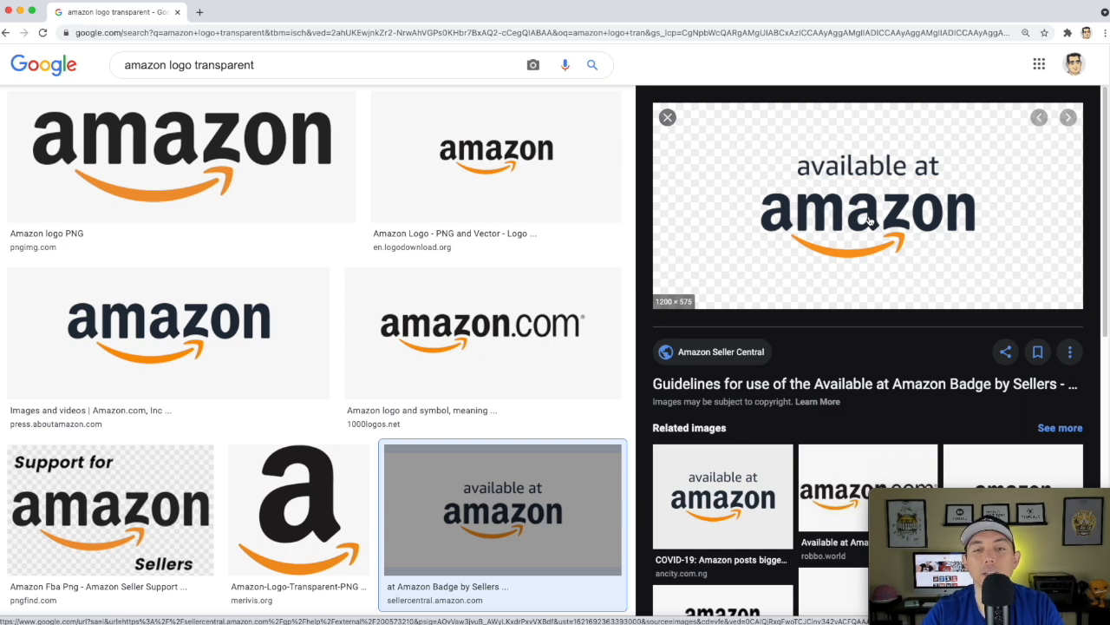
pyautogui.rightClick(802, 205)
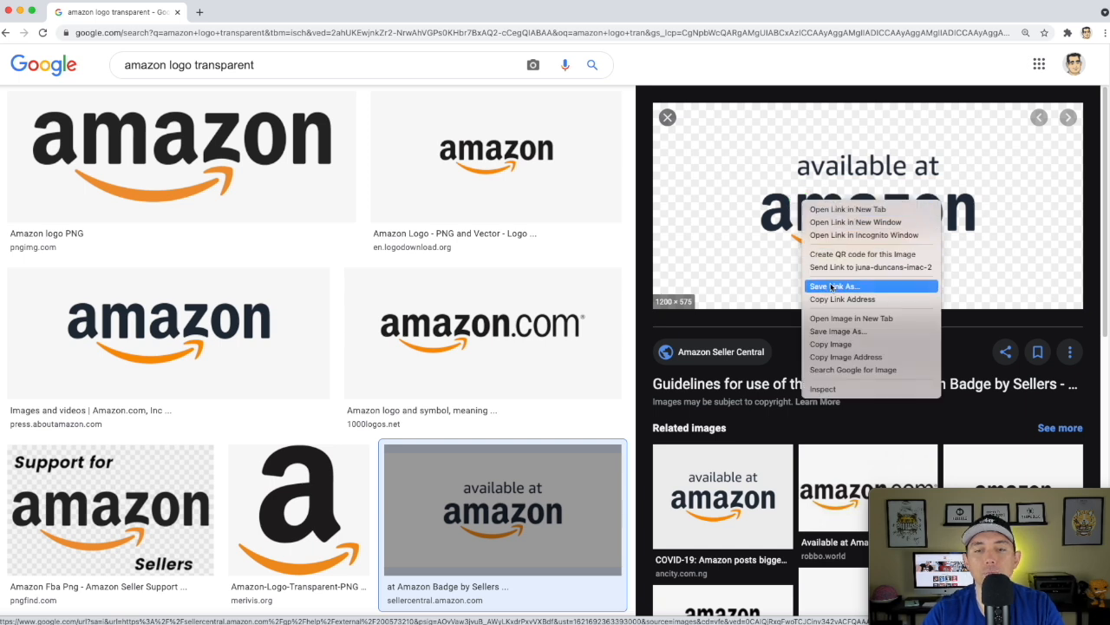
pyautogui.click(831, 335)
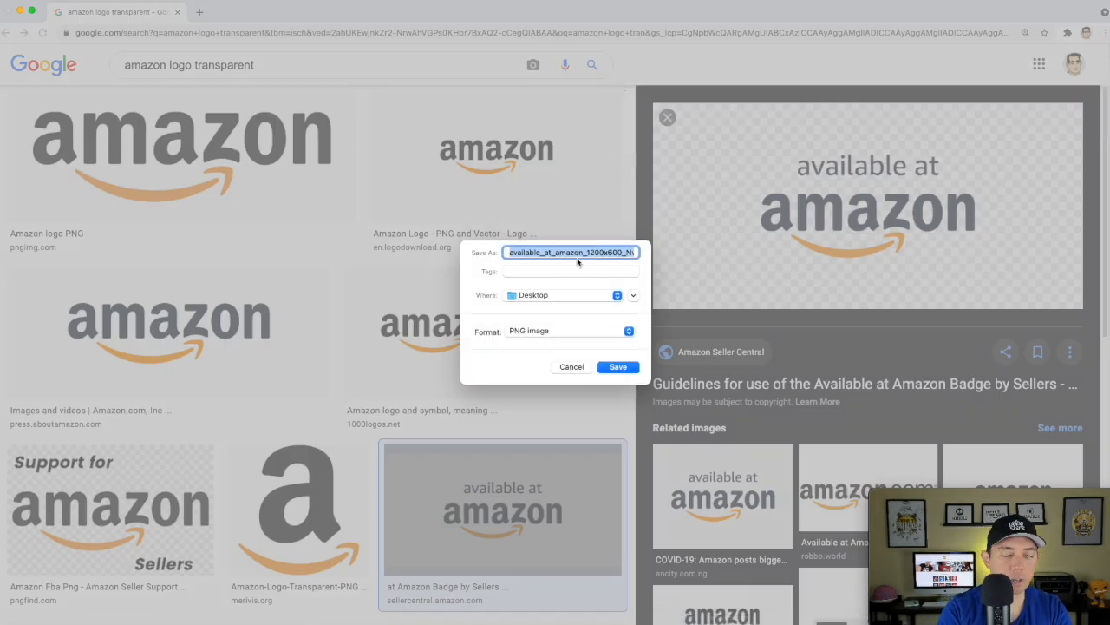
pyautogui.write('amazon logo')
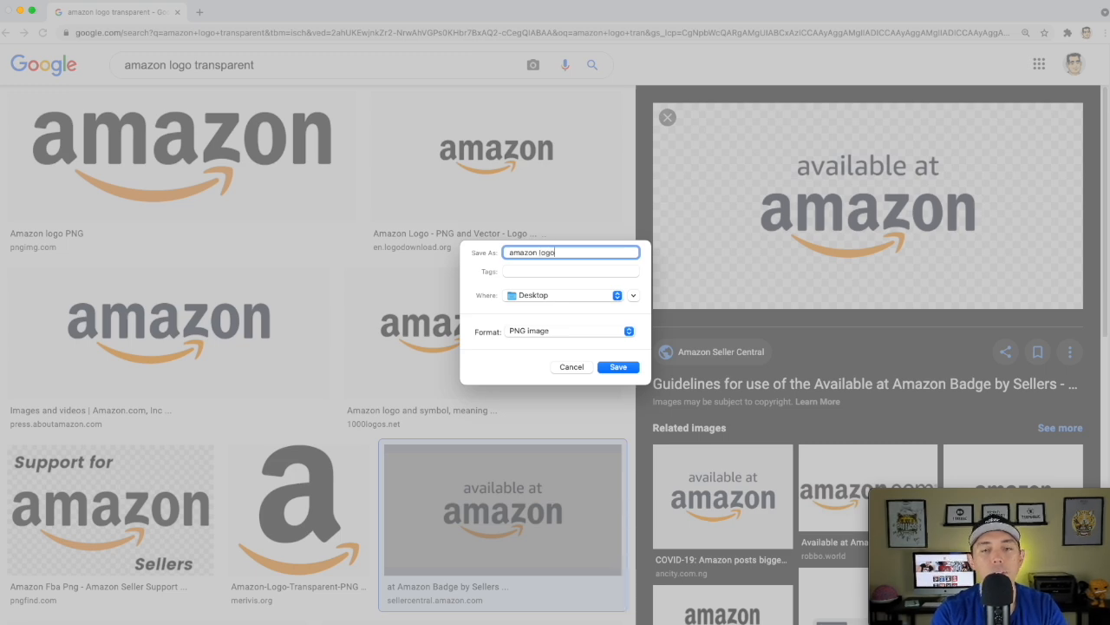
pyautogui.press('Return')
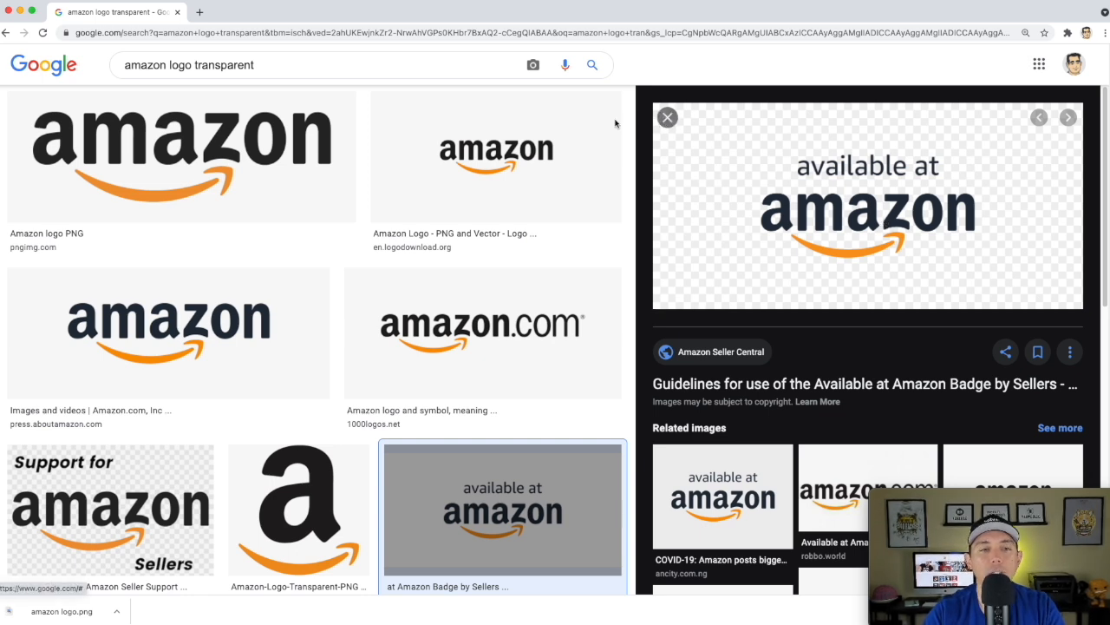
# Change the image search to "redbubble logo transparent"
pyautogui.doubleClick(165, 65)
pyautogui.write('red')
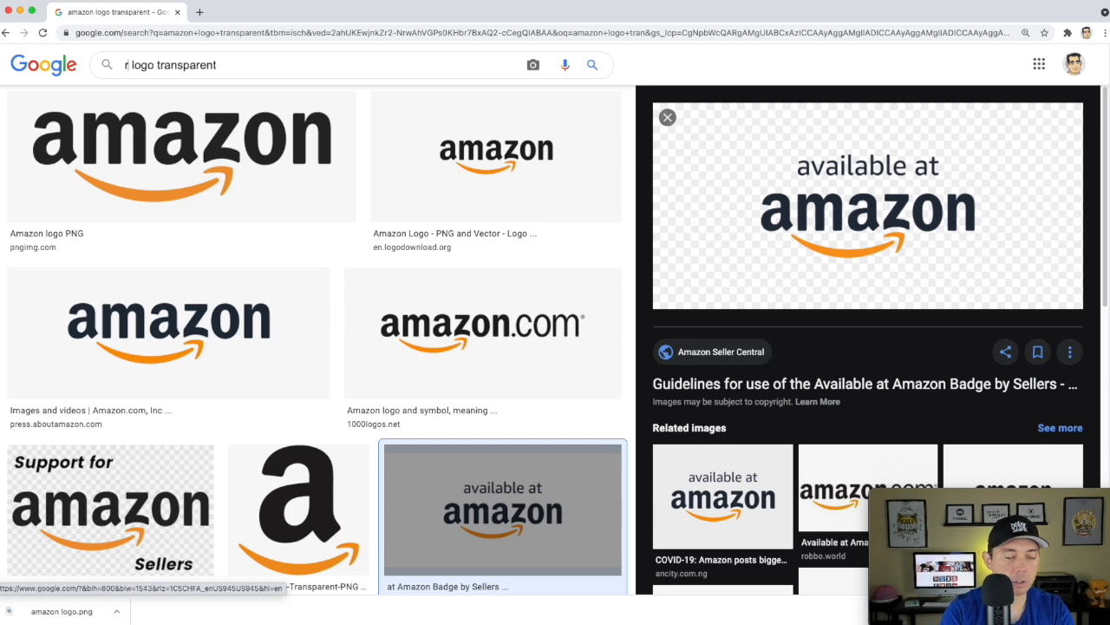
pyautogui.write('bubble')
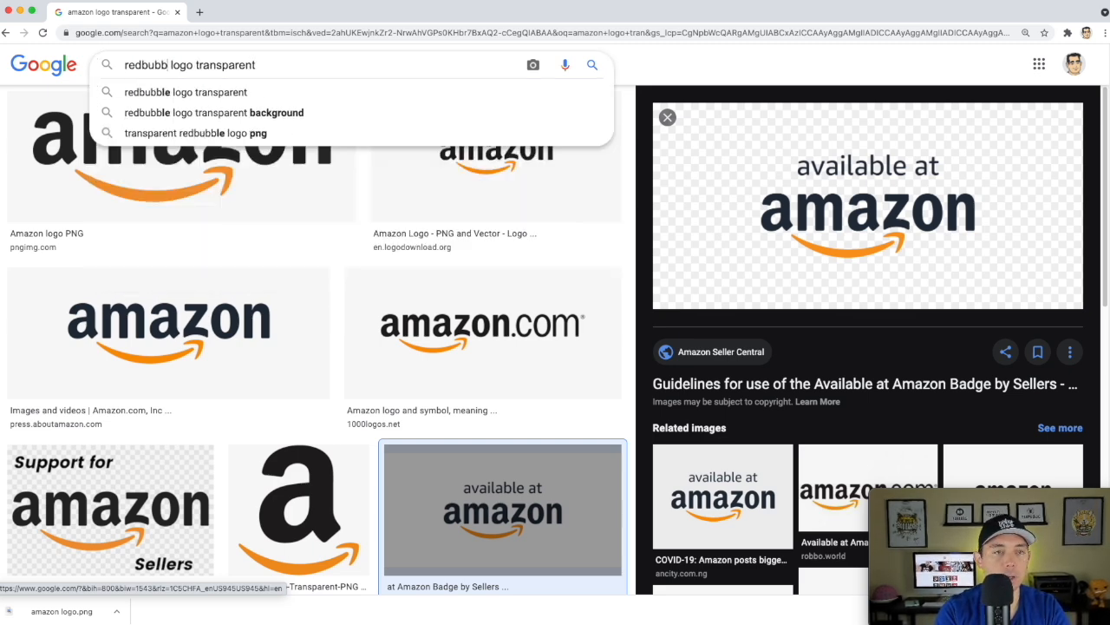
pyautogui.press('Return')
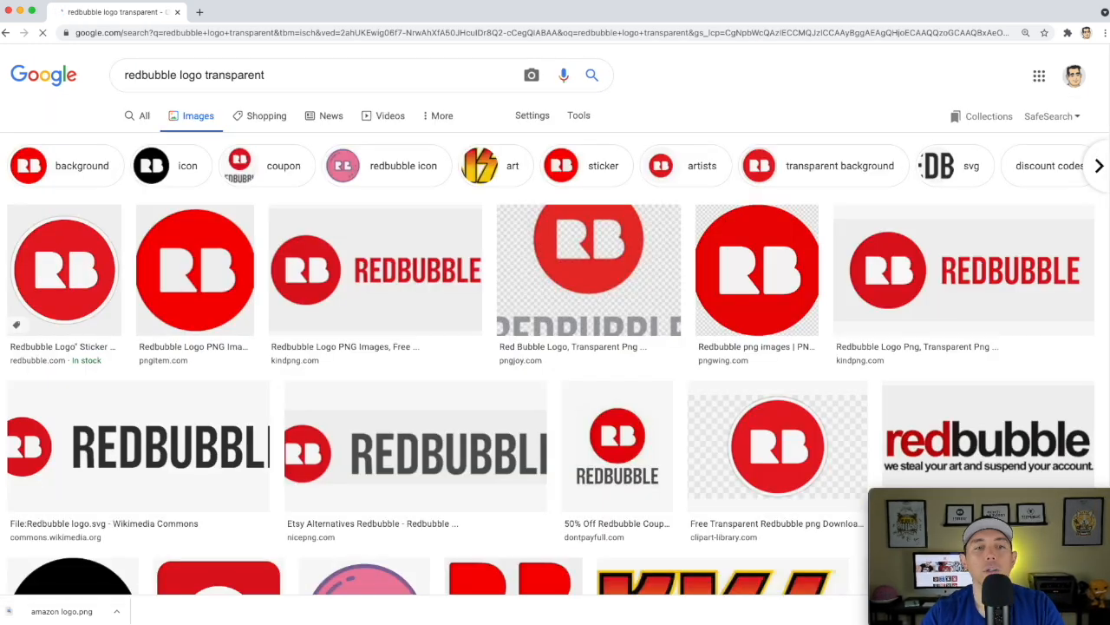
# Save the round RB logo from PNGitem to the Desktop as PNG image "redbubble small"
pyautogui.click(223, 258)
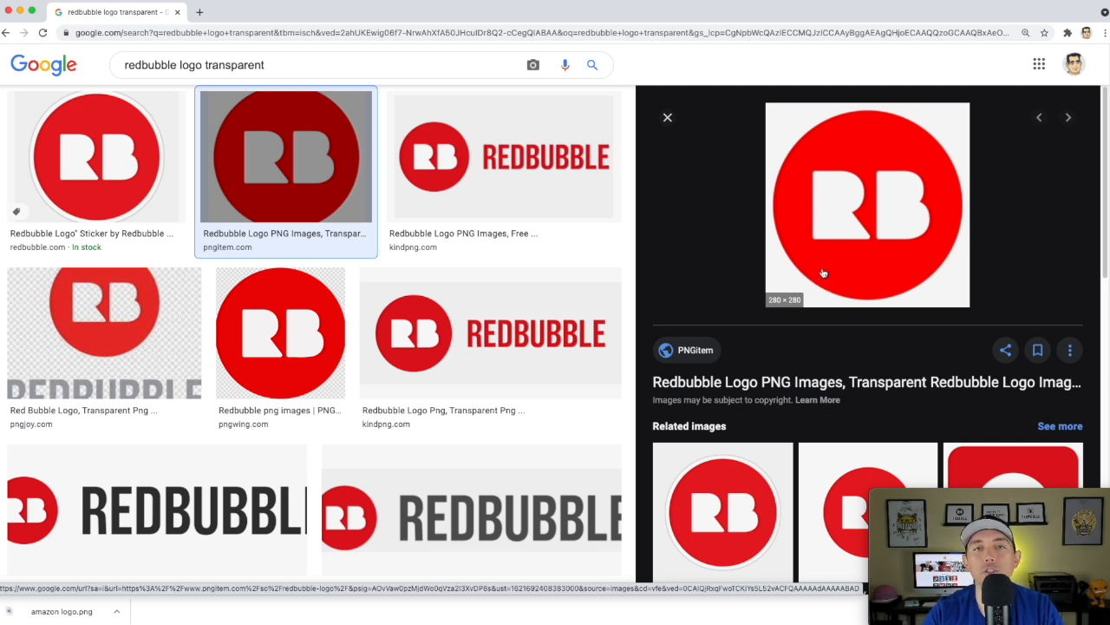
pyautogui.rightClick(824, 272)
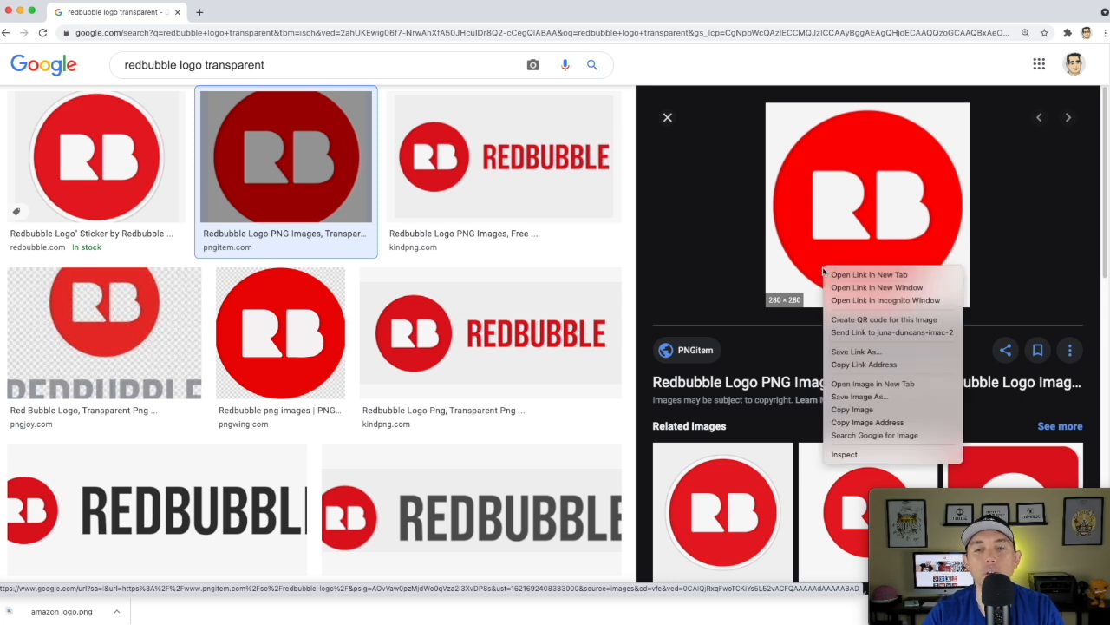
pyautogui.click(875, 396)
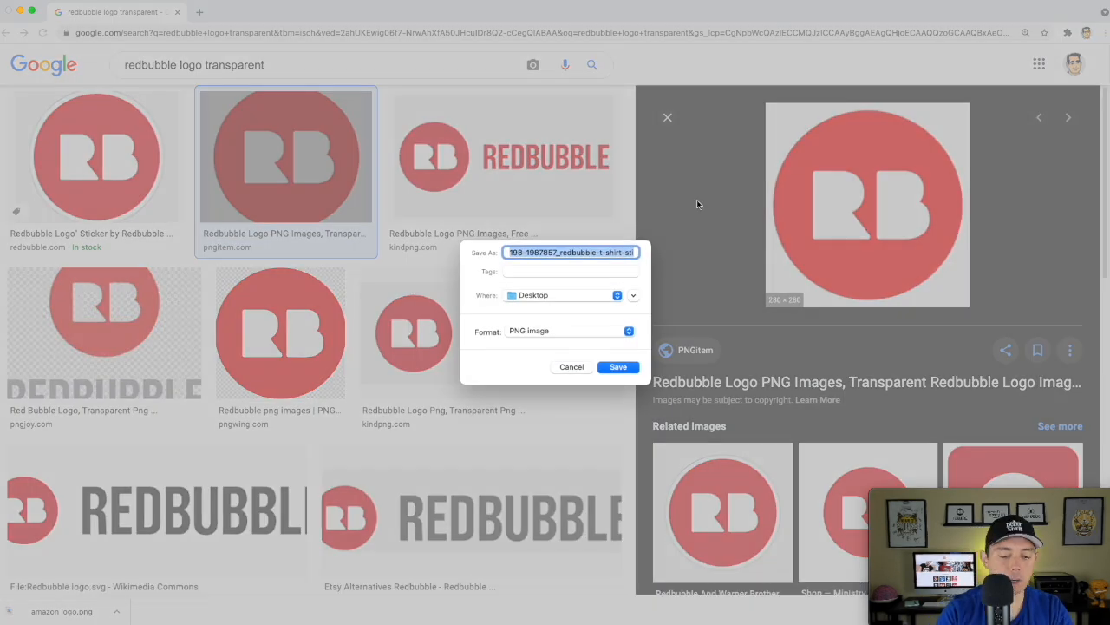
pyautogui.write('redbubble small')
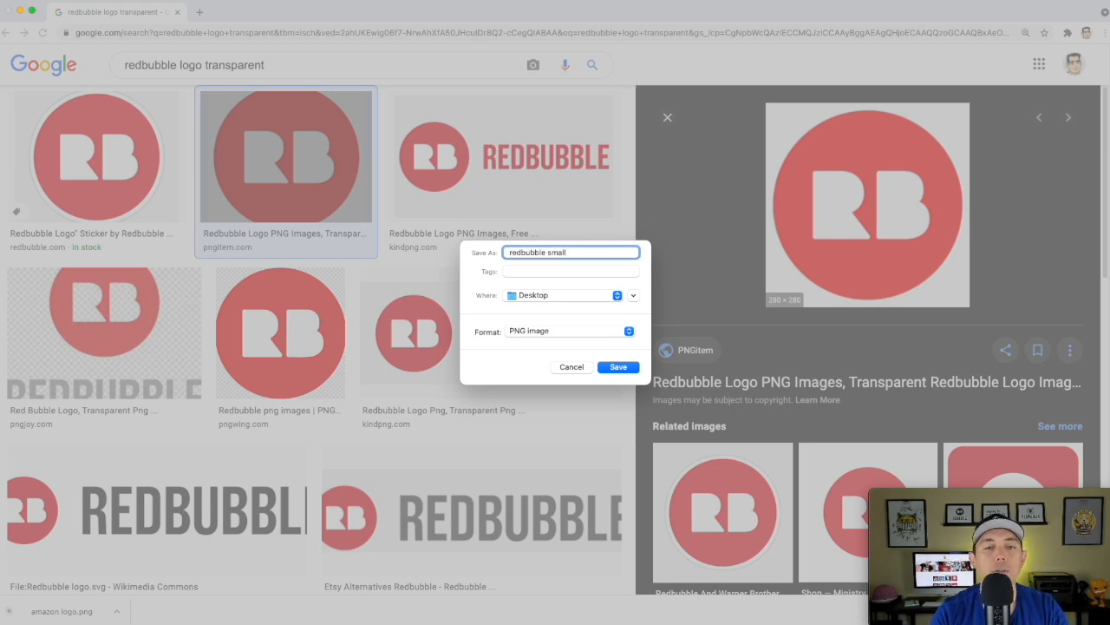
pyautogui.press('Return')
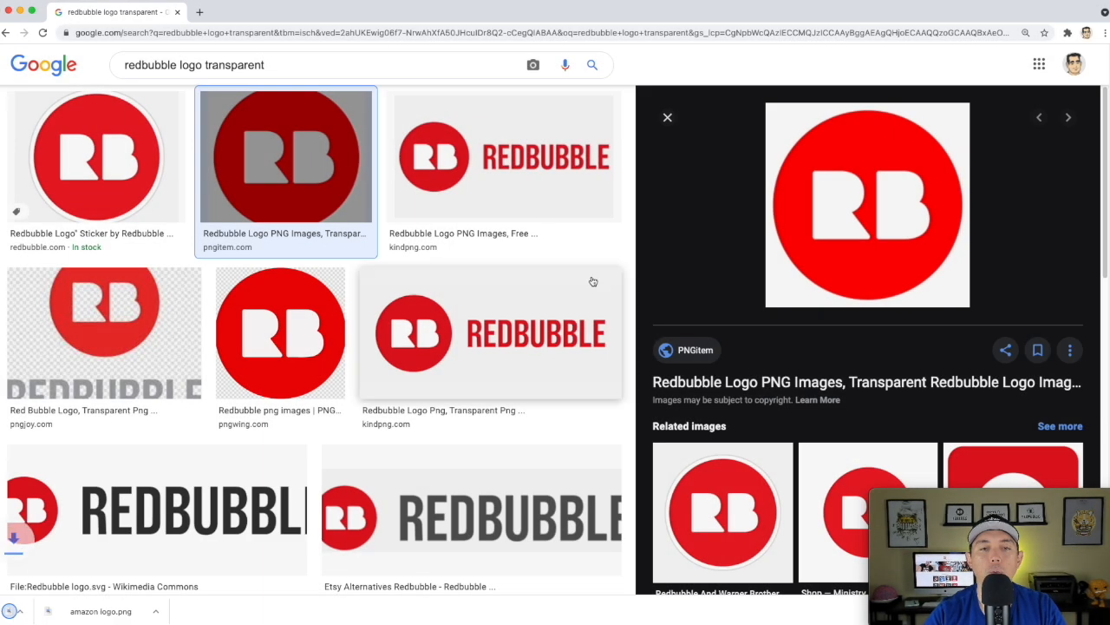
# Save the wide Redbubble logo with wordmark from Wikimedia Commons to the Desktop as PNG image "redbubble logo"
pyautogui.click(196, 473)
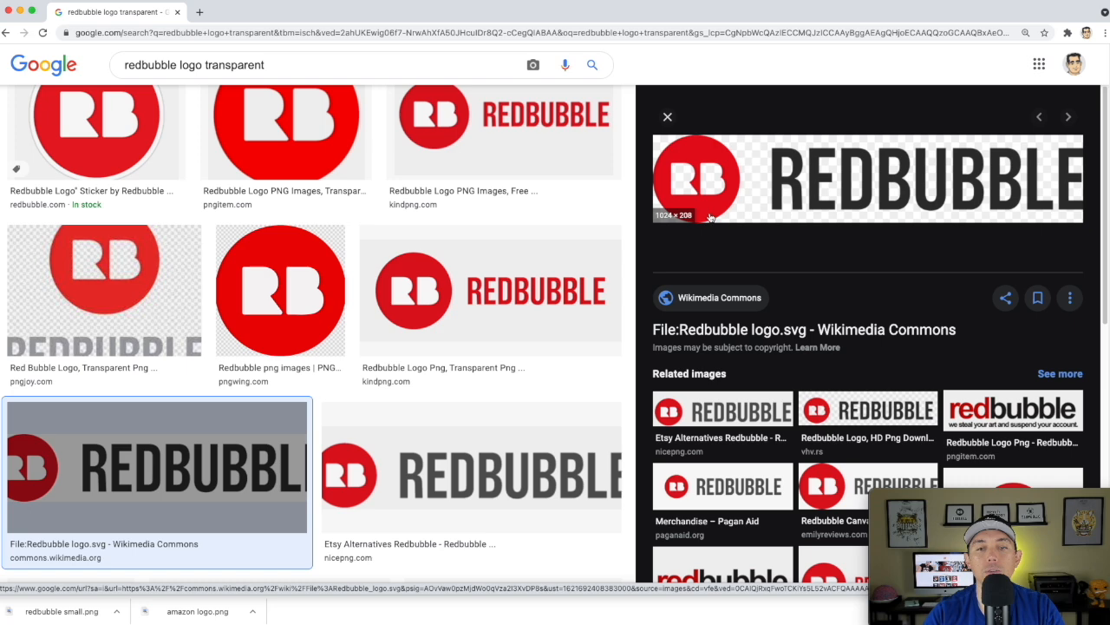
pyautogui.rightClick(799, 173)
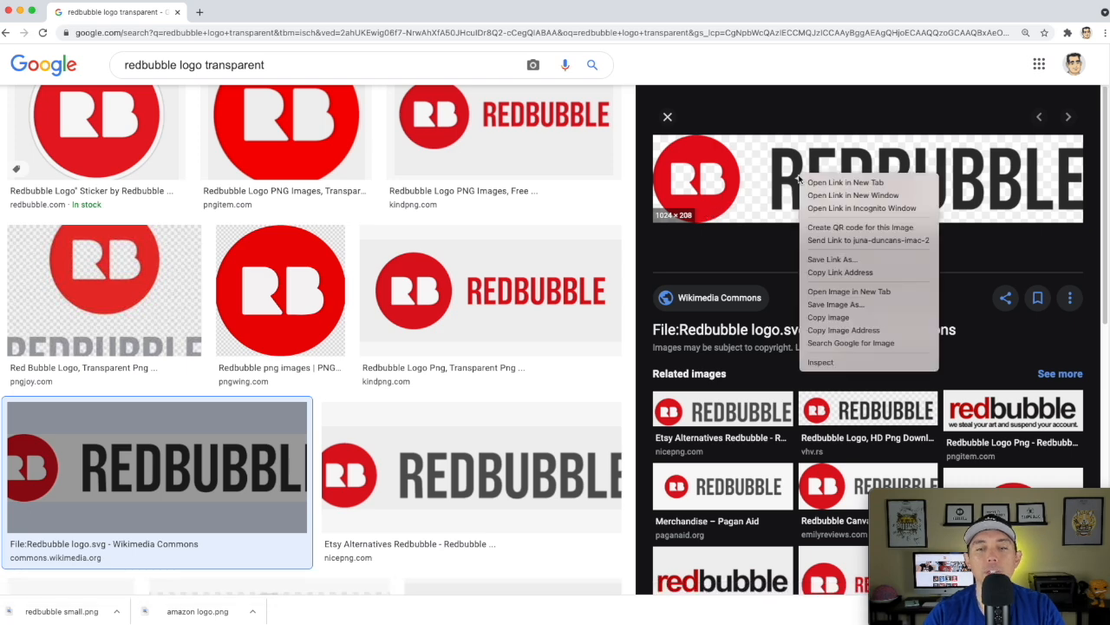
pyautogui.click(842, 307)
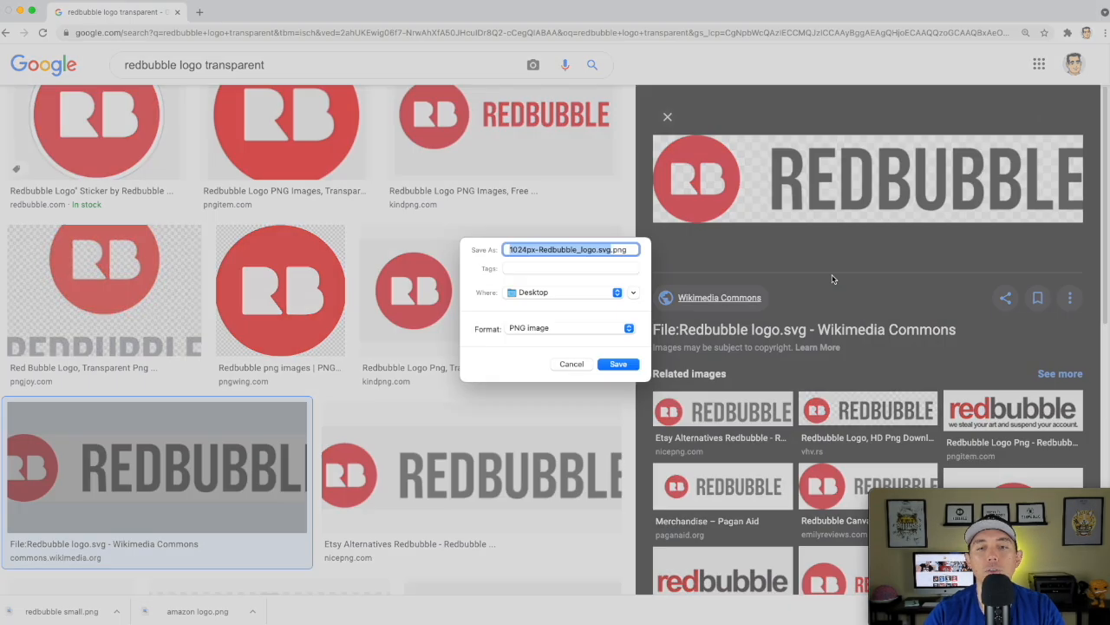
pyautogui.write('red')
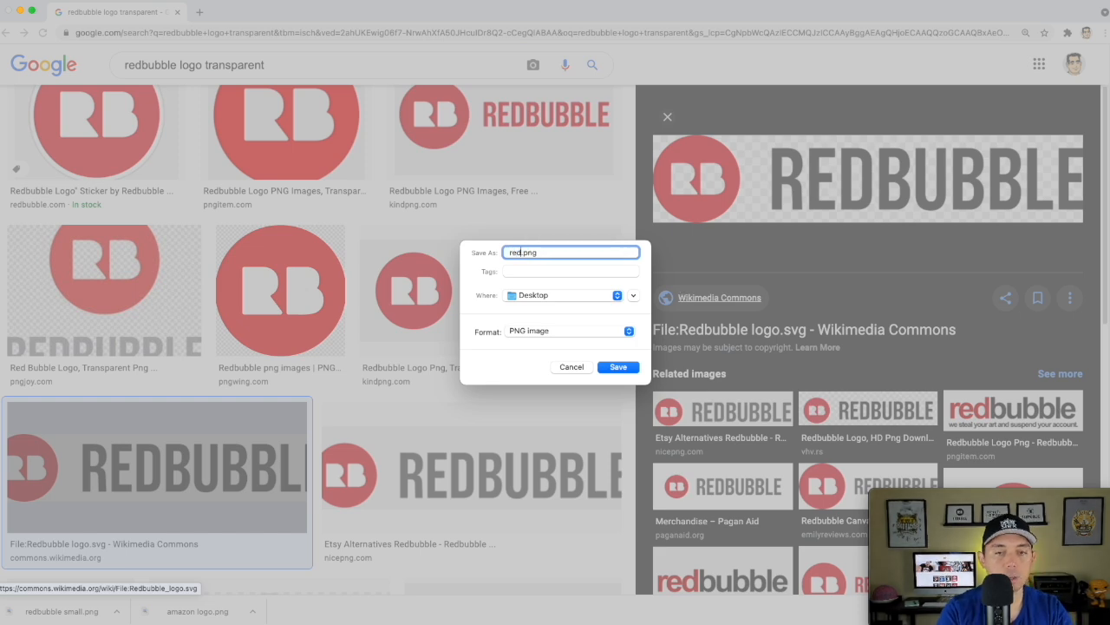
pyautogui.write('bubble l')
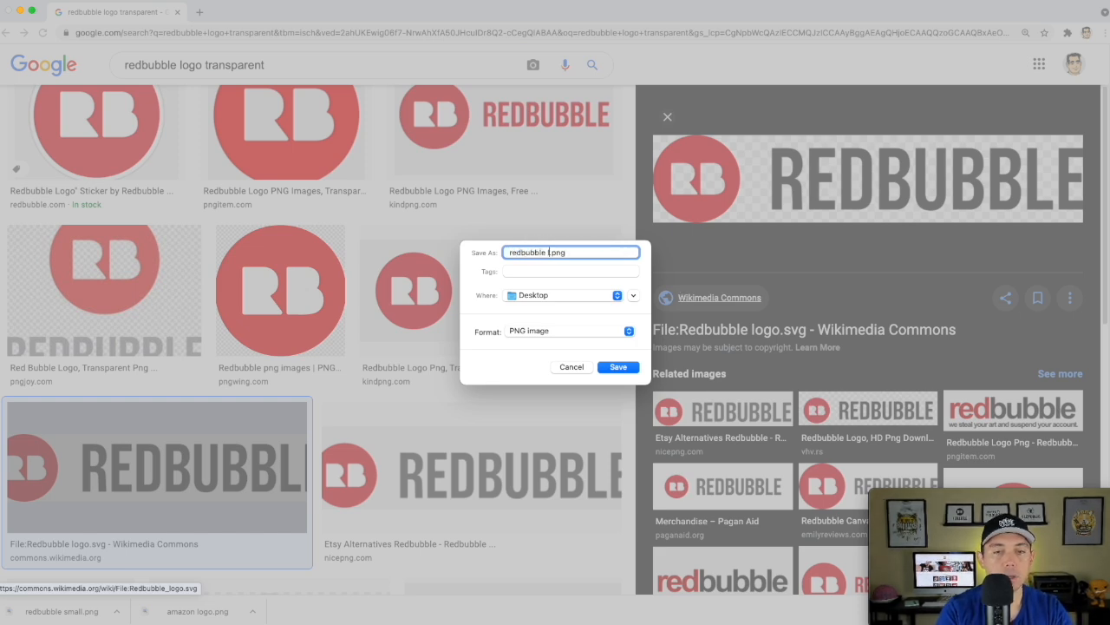
pyautogui.press('Return')
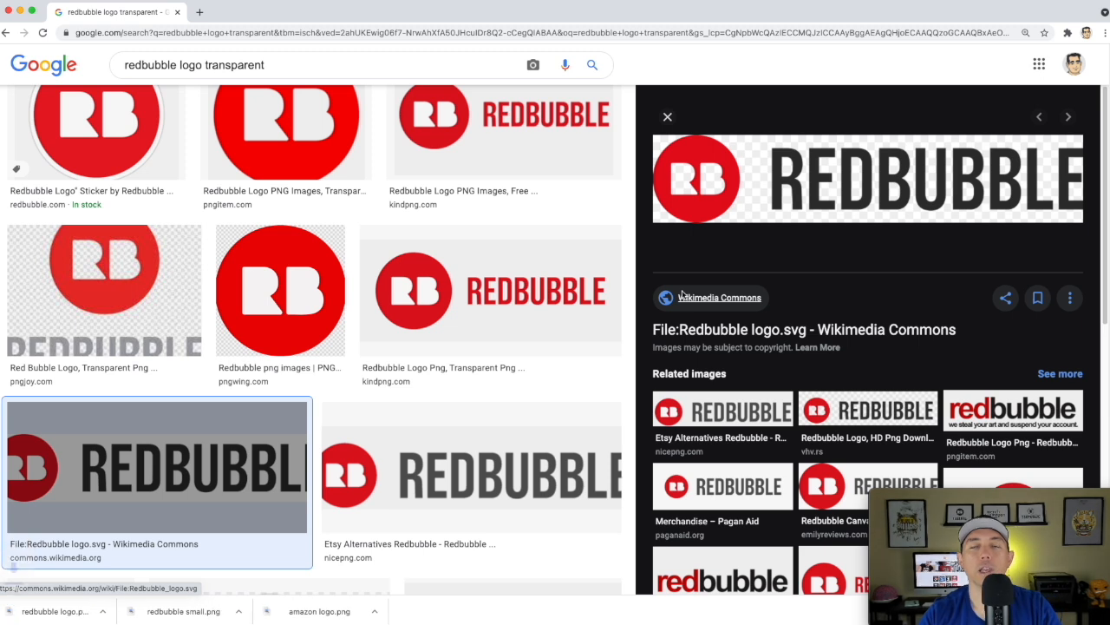
# Save the round transparent RB logo from PNGWing to the Desktop as PNG image "redbubble big"
pyautogui.click(323, 293)
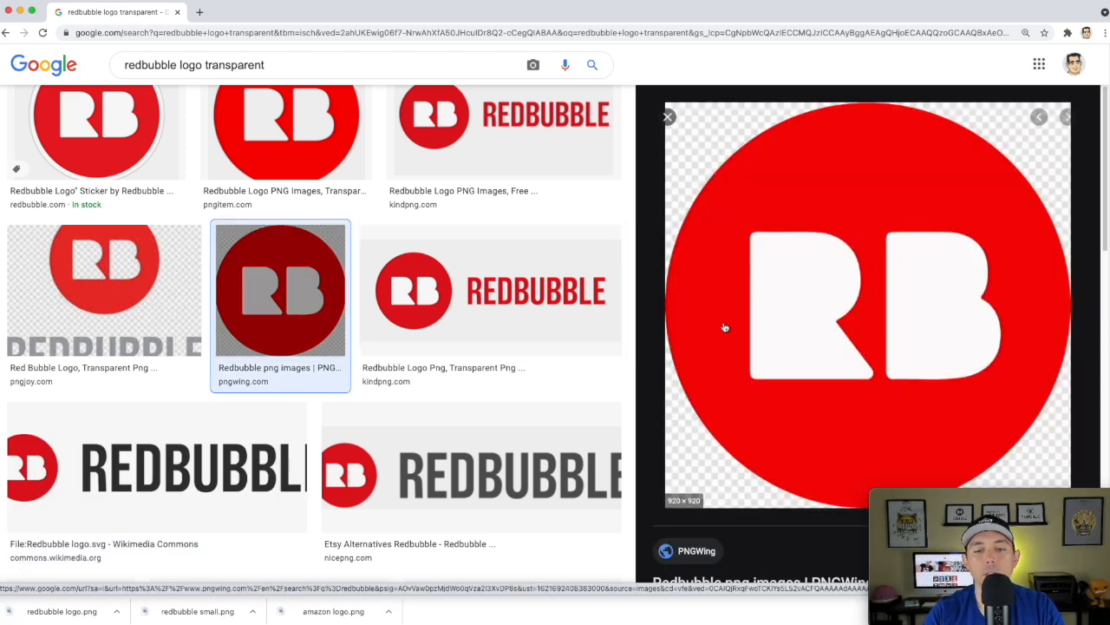
pyautogui.scroll(-1, 726, 327)
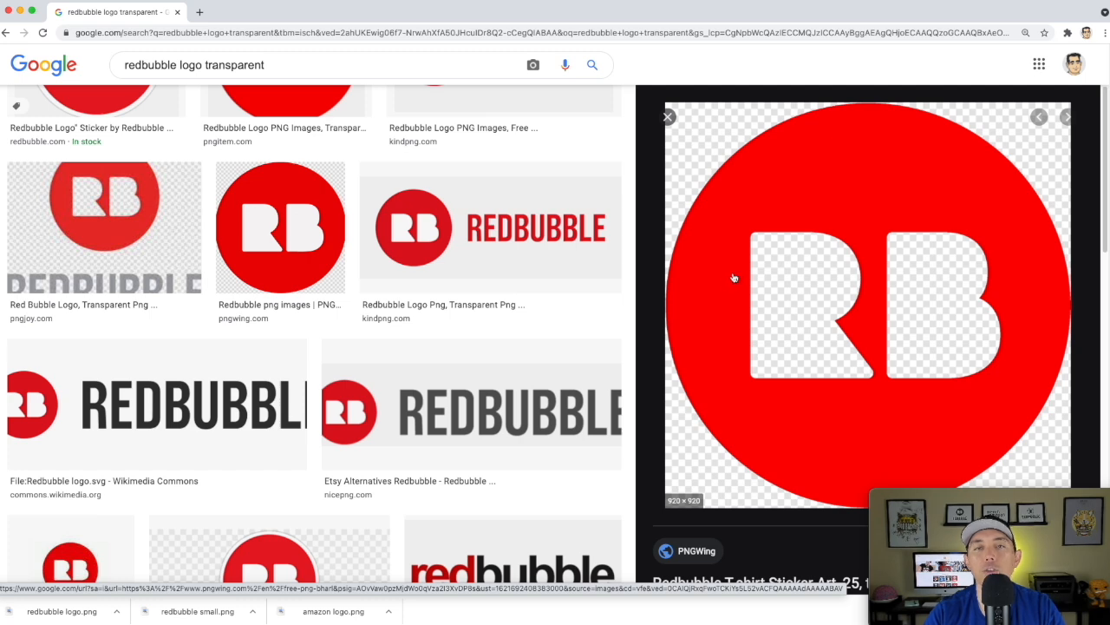
pyautogui.rightClick(733, 277)
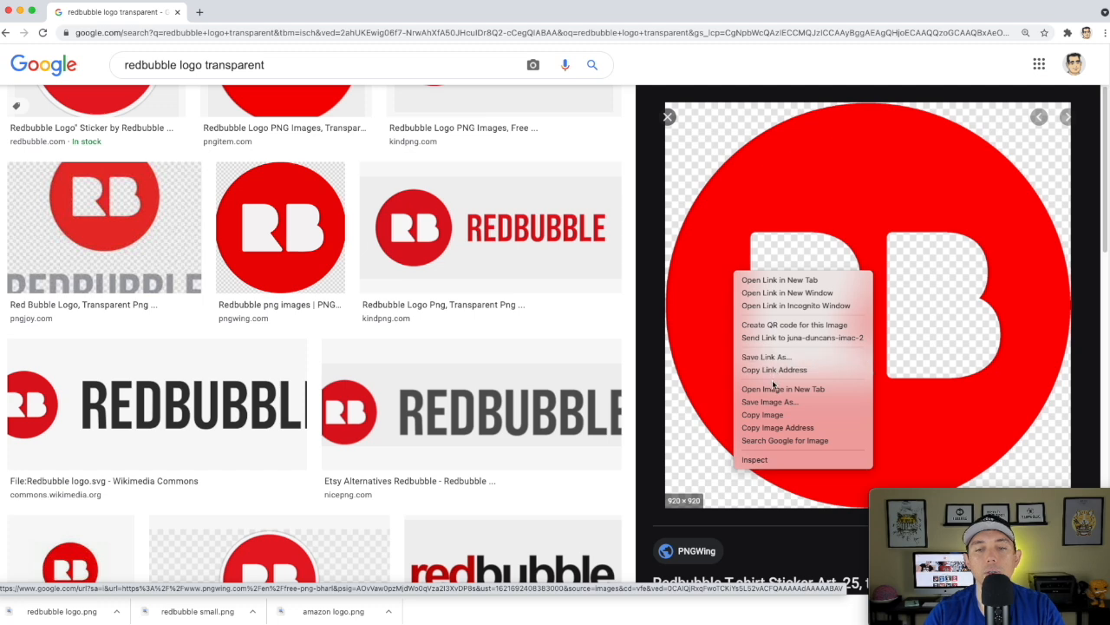
pyautogui.click(772, 403)
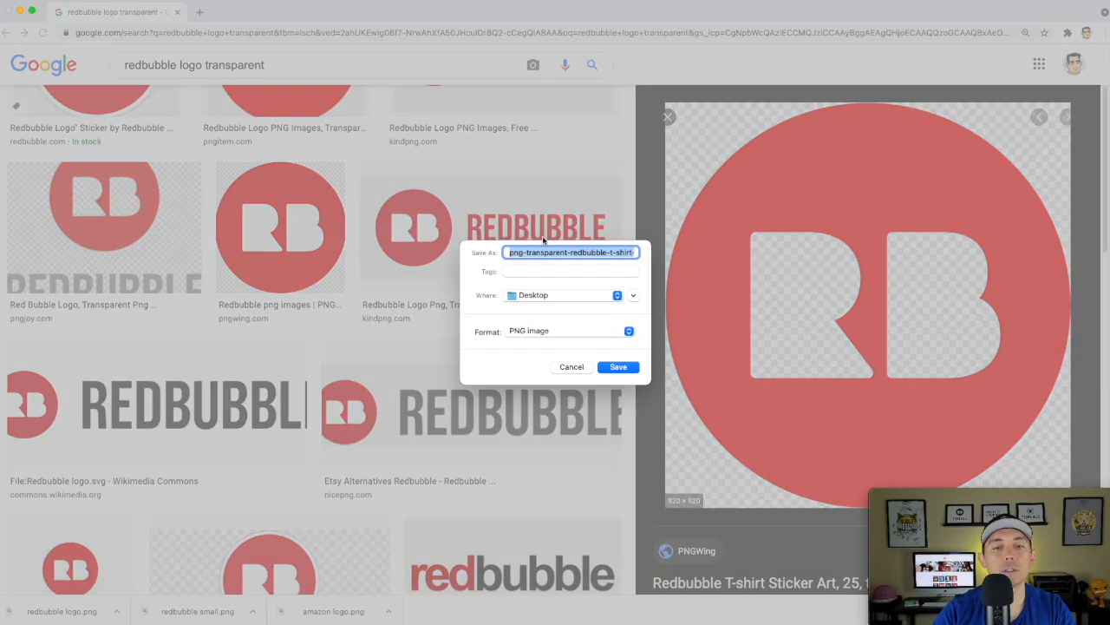
pyautogui.write('re')
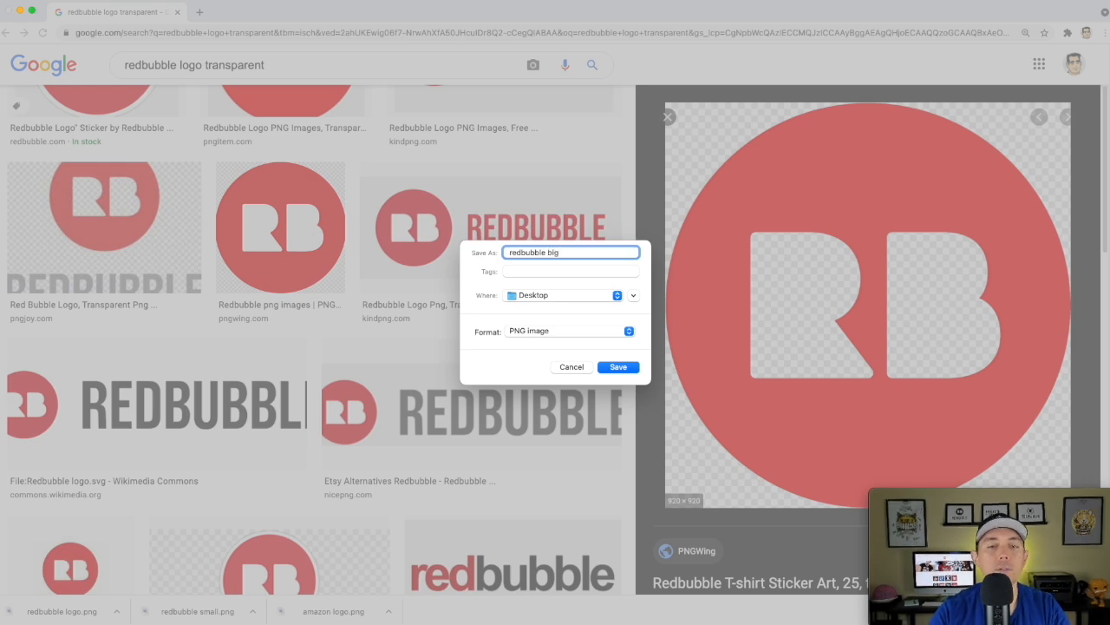
pyautogui.write('dbubble big')
pyautogui.click(618, 366)
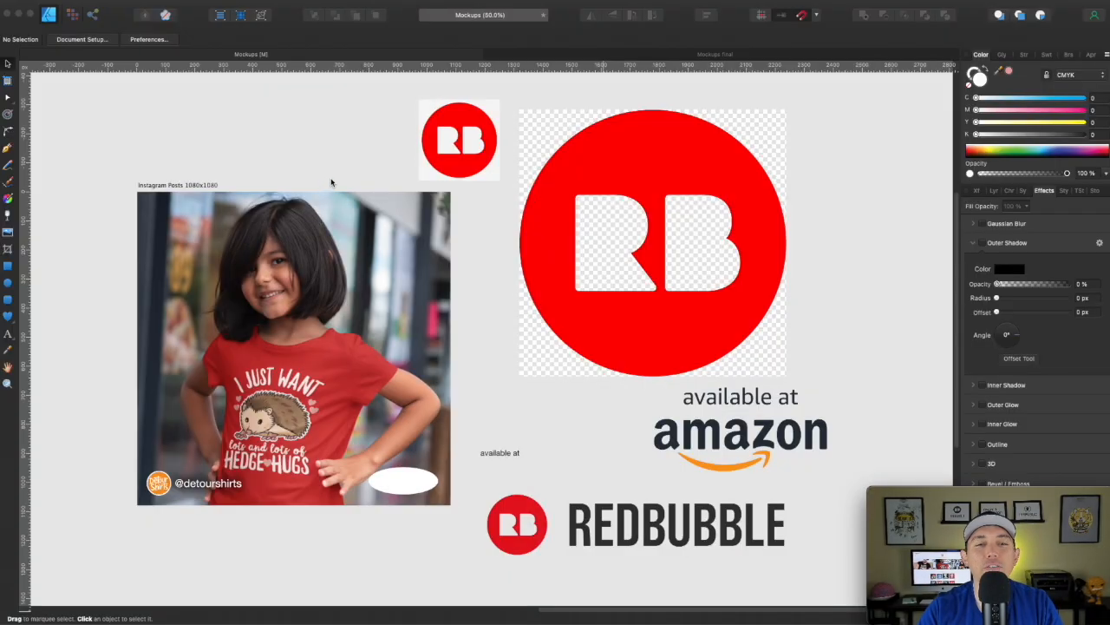
# In Affinity Designer, enlarge the small RB logo to about the size of the big RB logo and overlap the two
pyautogui.click(587, 178)
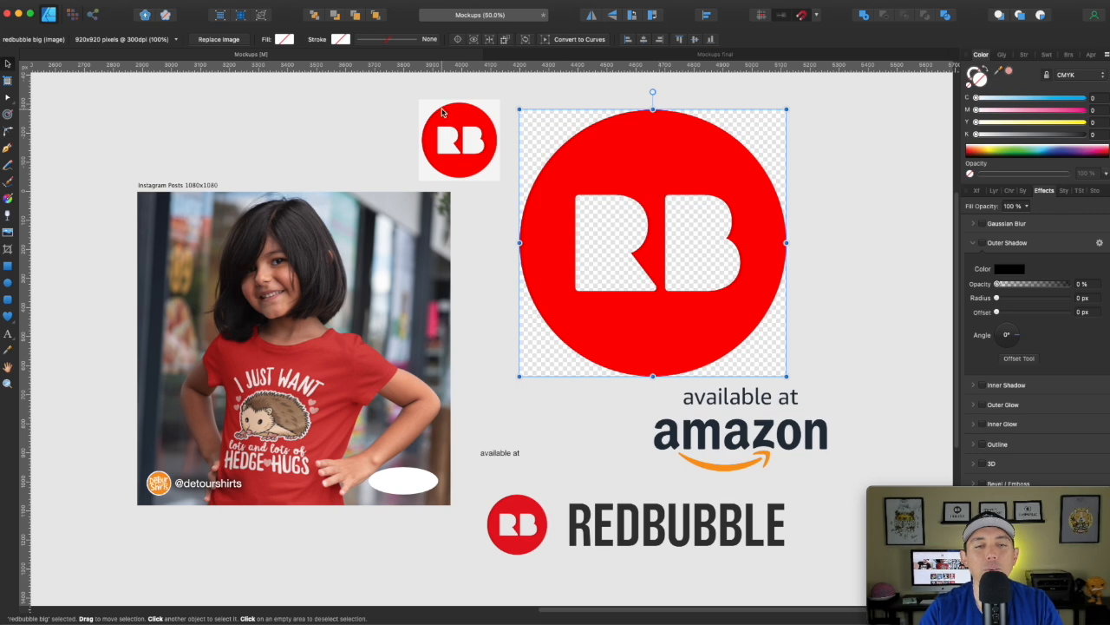
pyautogui.moveTo(482, 117); pyautogui.dragTo(431, 117)
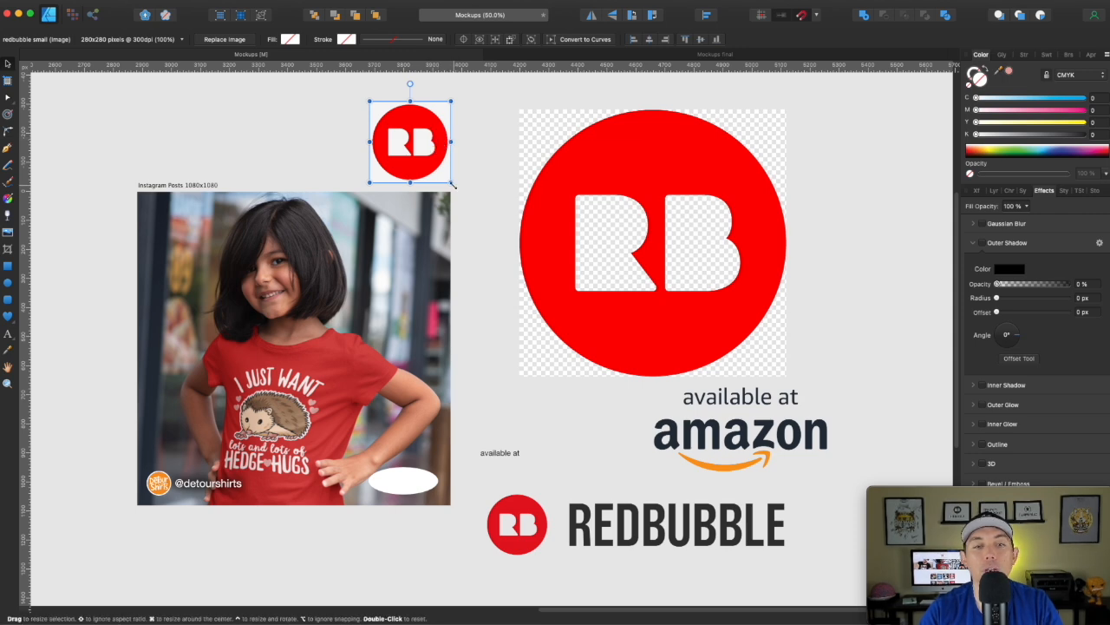
pyautogui.moveTo(451, 184); pyautogui.dragTo(672, 376)
pyautogui.moveTo(491, 265); pyautogui.dragTo(608, 248)
pyautogui.click(795, 247)
pyautogui.hscroll(5, 694, 241)
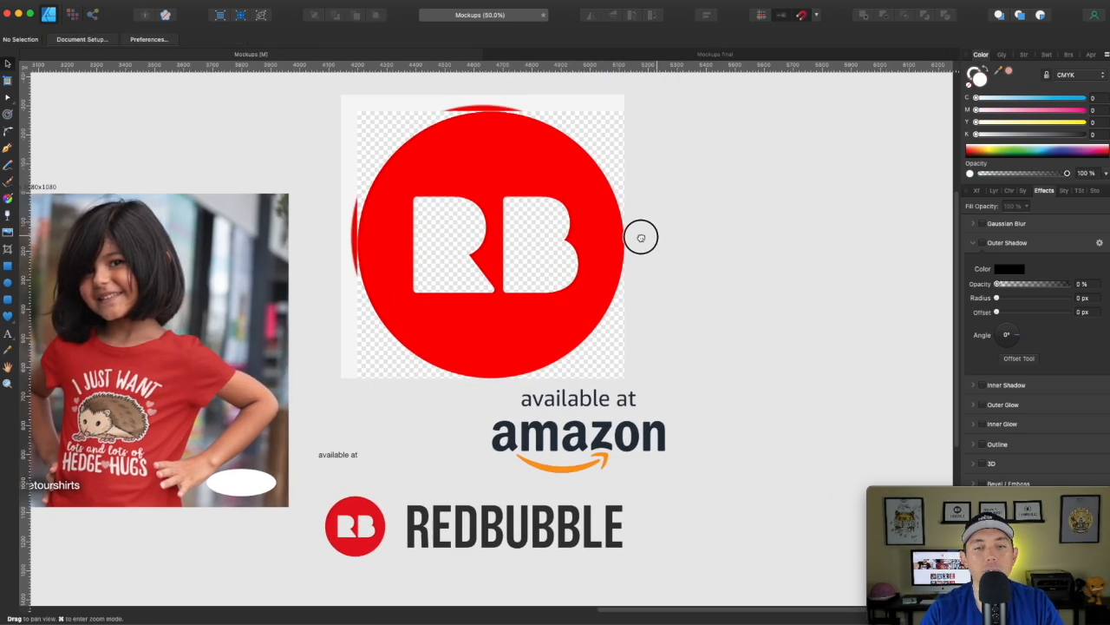
# Place the big RB logo beside the enlarged small one and compare their edge quality up close
pyautogui.moveTo(474, 243); pyautogui.dragTo(739, 231)
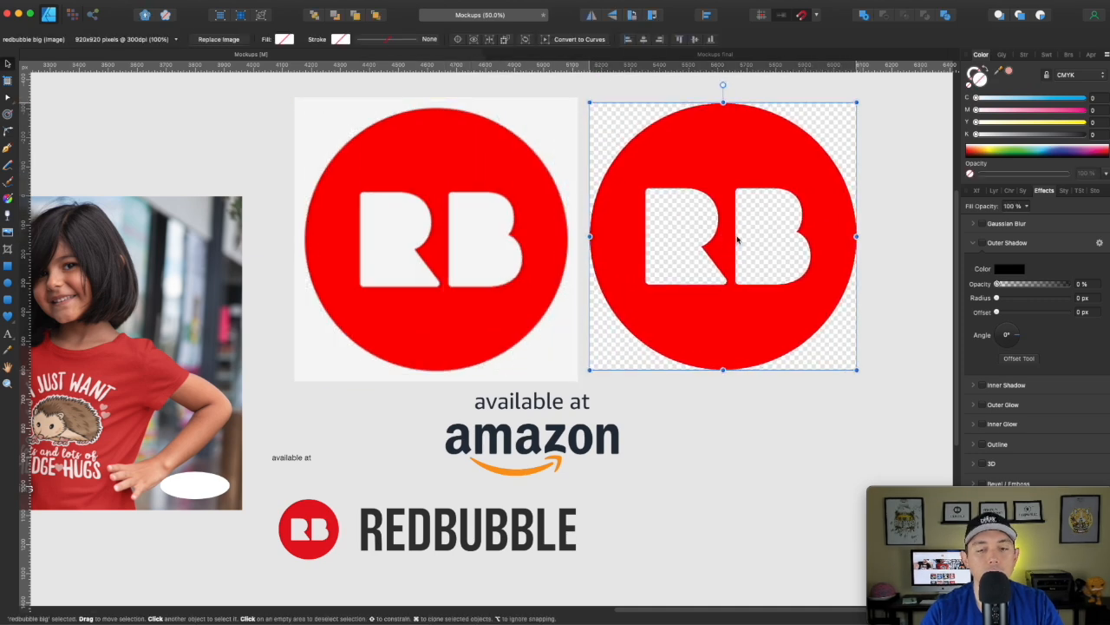
pyautogui.press('super+equal')
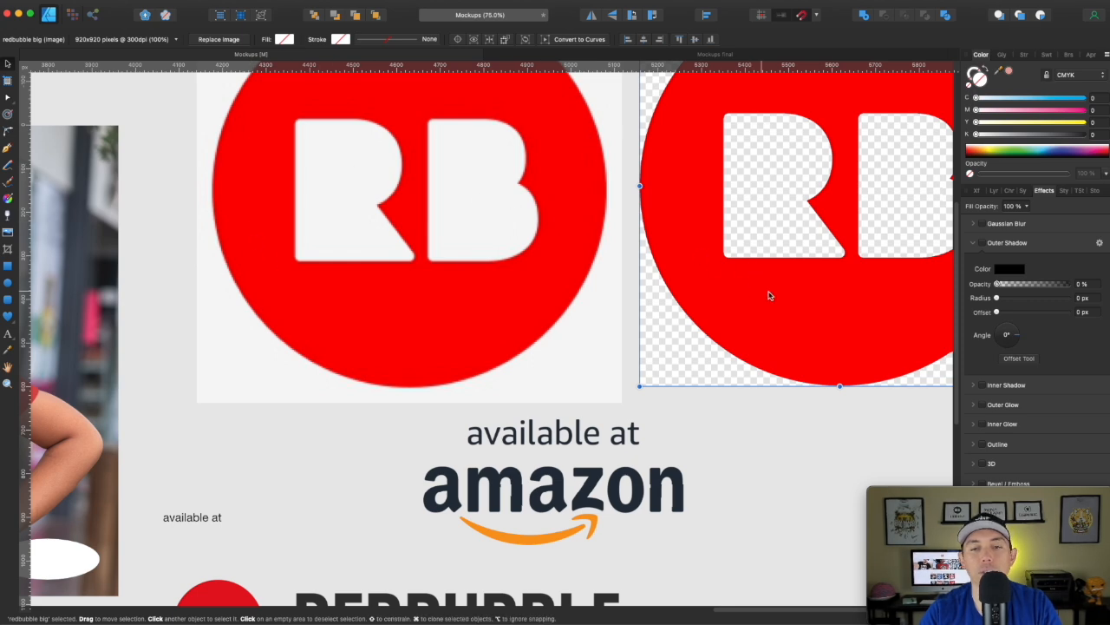
pyautogui.moveTo(787, 244); pyautogui.dragTo(664, 307)
pyautogui.moveTo(712, 192); pyautogui.dragTo(694, 256)
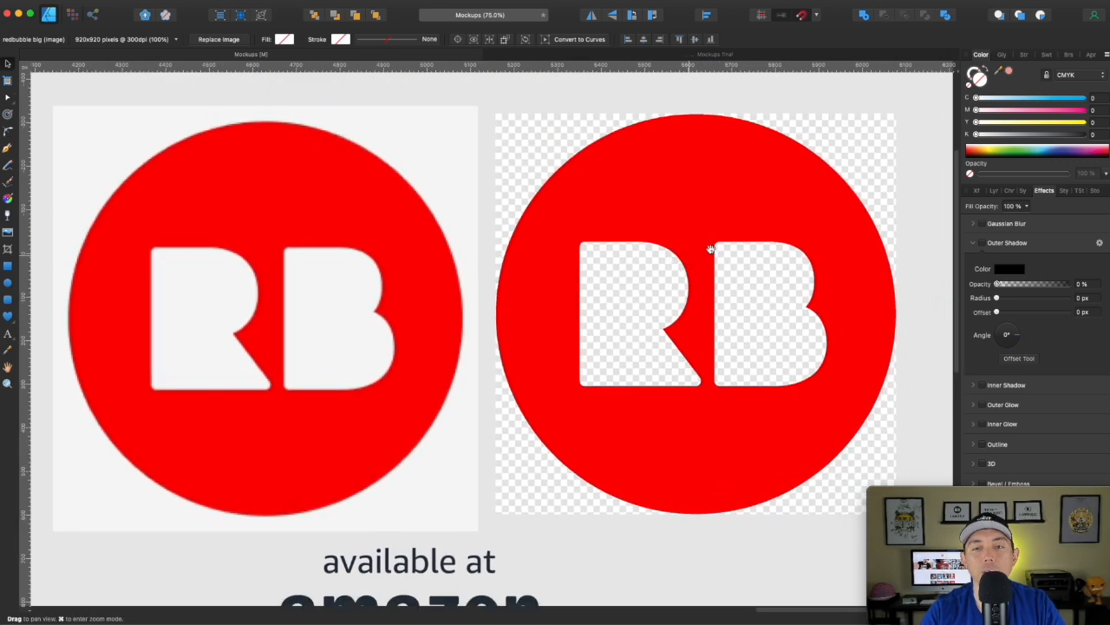
# Shrink the big RB logo to about 585 px and the small RB logo to about 67%, repositioning the small one beside the mockup
pyautogui.moveTo(886, 122); pyautogui.dragTo(712, 224)
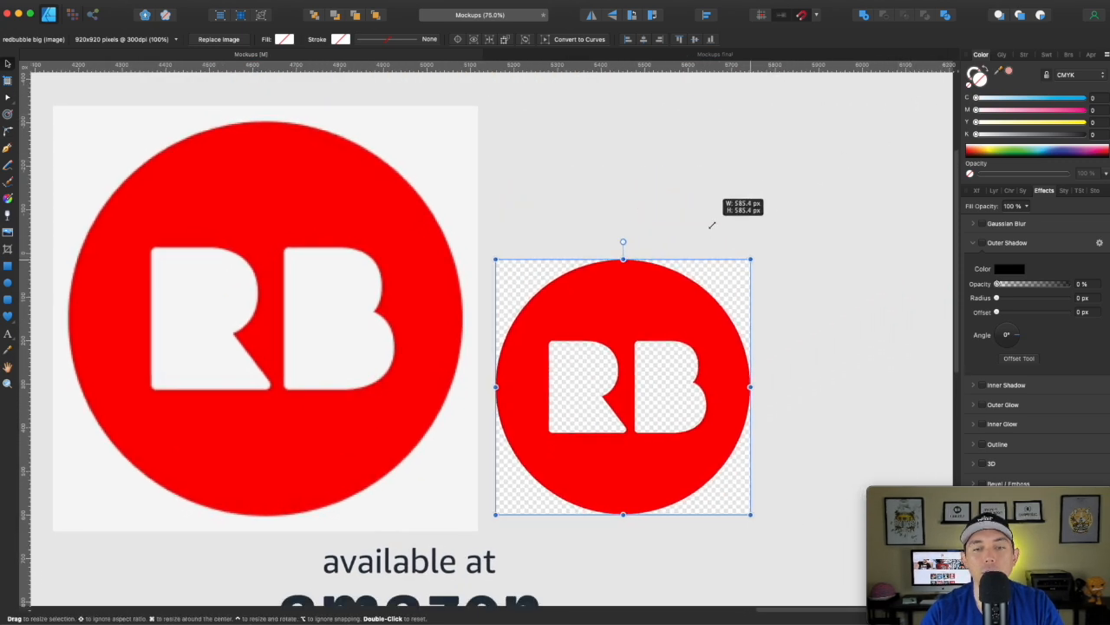
pyautogui.click(412, 190)
pyautogui.moveTo(479, 107); pyautogui.dragTo(216, 369)
pyautogui.hscroll(-10, 379, 339)
pyautogui.scroll(-4, 474, 305)
pyautogui.moveTo(558, 228); pyautogui.dragTo(455, 294)
pyautogui.moveTo(561, 303); pyautogui.dragTo(763, 213)
pyautogui.click(659, 255)
pyautogui.moveTo(659, 255); pyautogui.dragTo(701, 181)
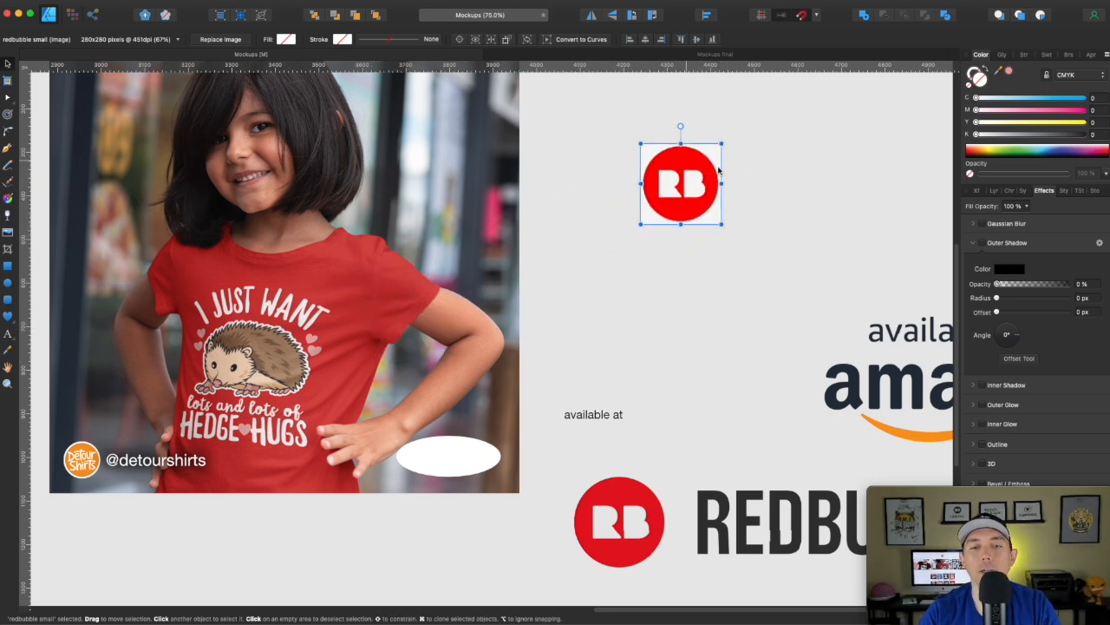
# Delete both round RB logo images, the big checkered one and the small one, from the canvas
pyautogui.moveTo(924, 107); pyautogui.dragTo(701, 235)
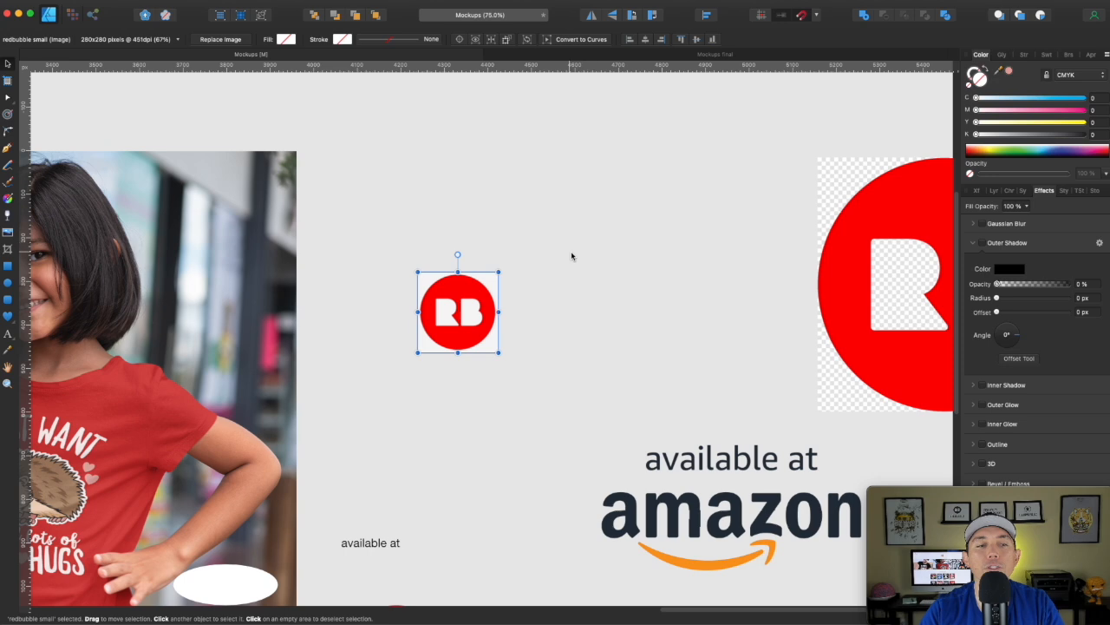
pyautogui.moveTo(466, 230); pyautogui.dragTo(661, 170)
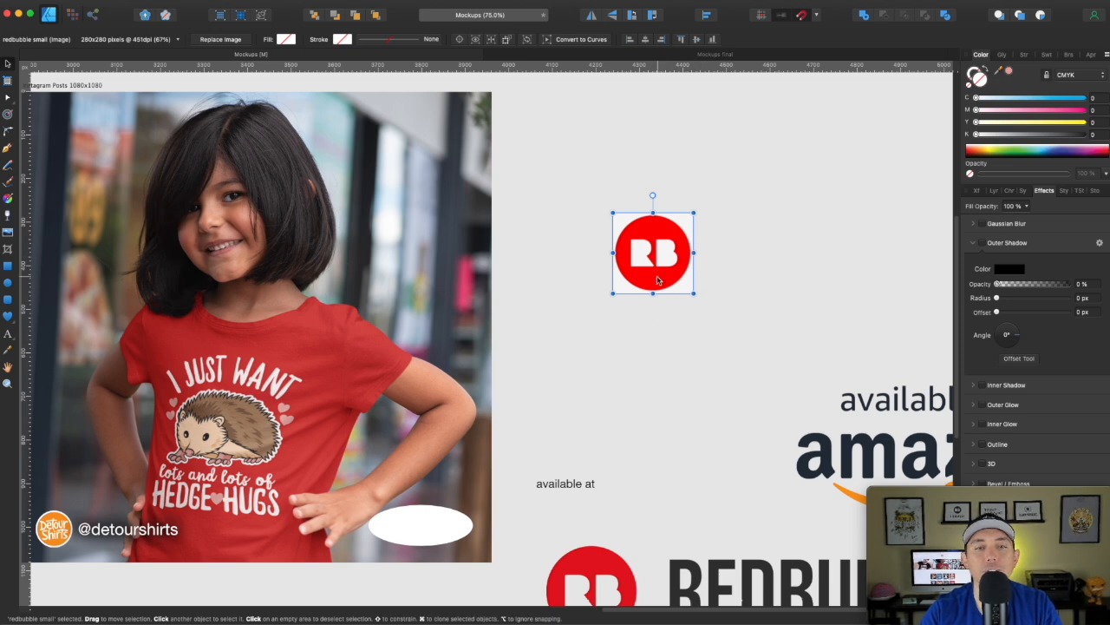
pyautogui.press('space')
pyautogui.moveTo(685, 362); pyautogui.dragTo(478, 353)
pyautogui.click(819, 285)
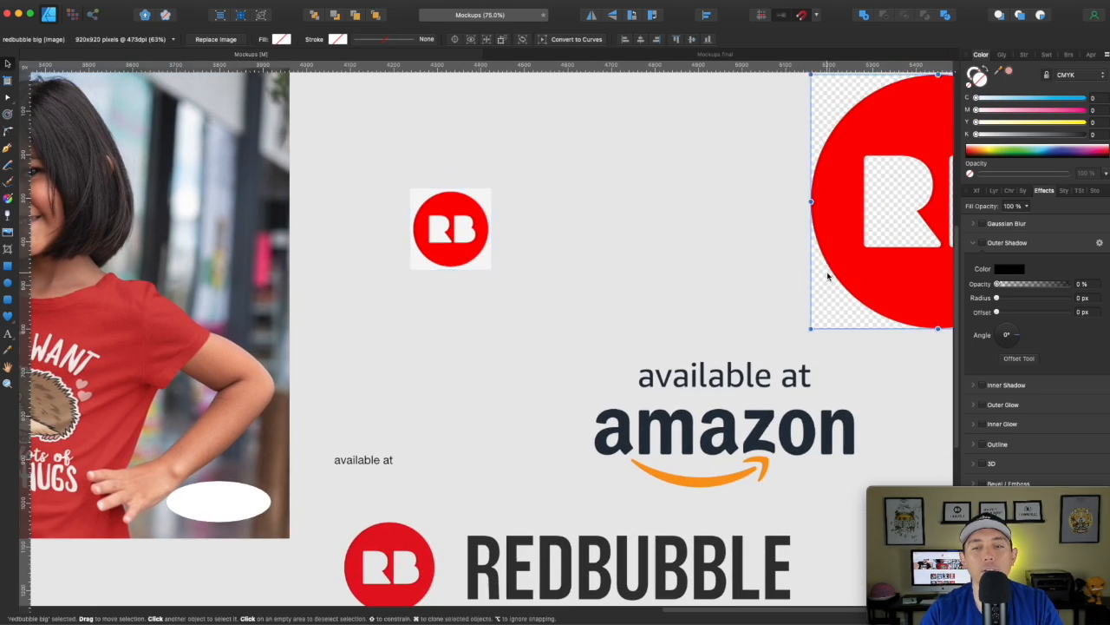
pyautogui.press('Delete')
pyautogui.click(480, 239)
pyautogui.press('Delete')
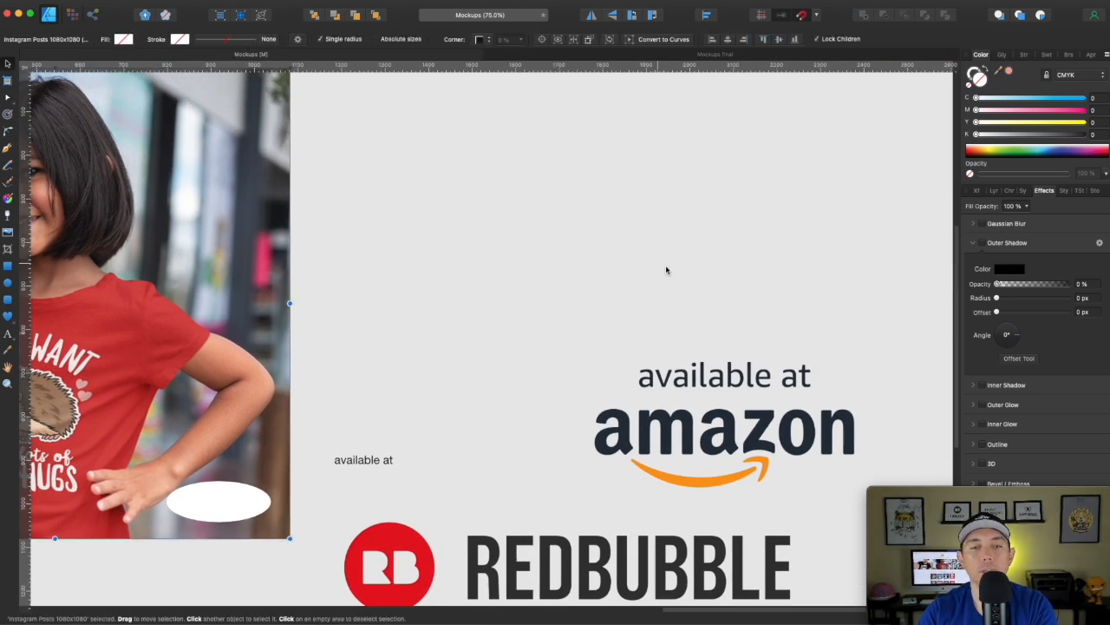
# Place the "available at amazon" logo on the mockup's white ellipse, scaled to about 24% and centered
pyautogui.click(745, 403)
pyautogui.moveTo(714, 396); pyautogui.dragTo(602, 303)
pyautogui.moveTo(609, 350); pyautogui.dragTo(436, 407)
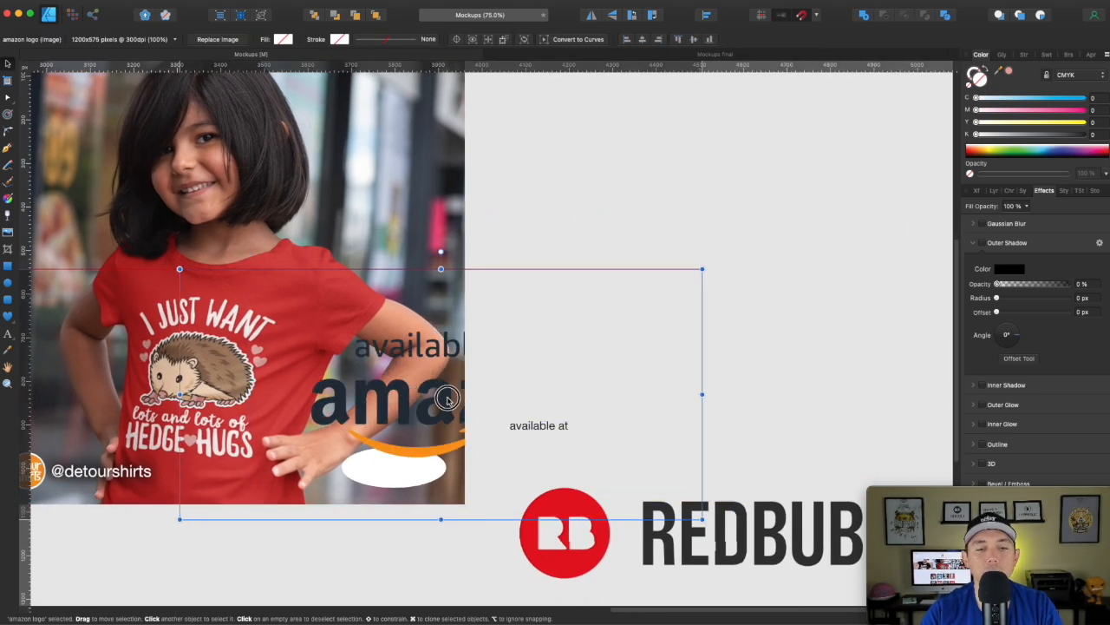
pyautogui.moveTo(703, 270); pyautogui.dragTo(312, 426)
pyautogui.moveTo(233, 496); pyautogui.dragTo(626, 182)
pyautogui.press('super+=')
pyautogui.press('super+=')
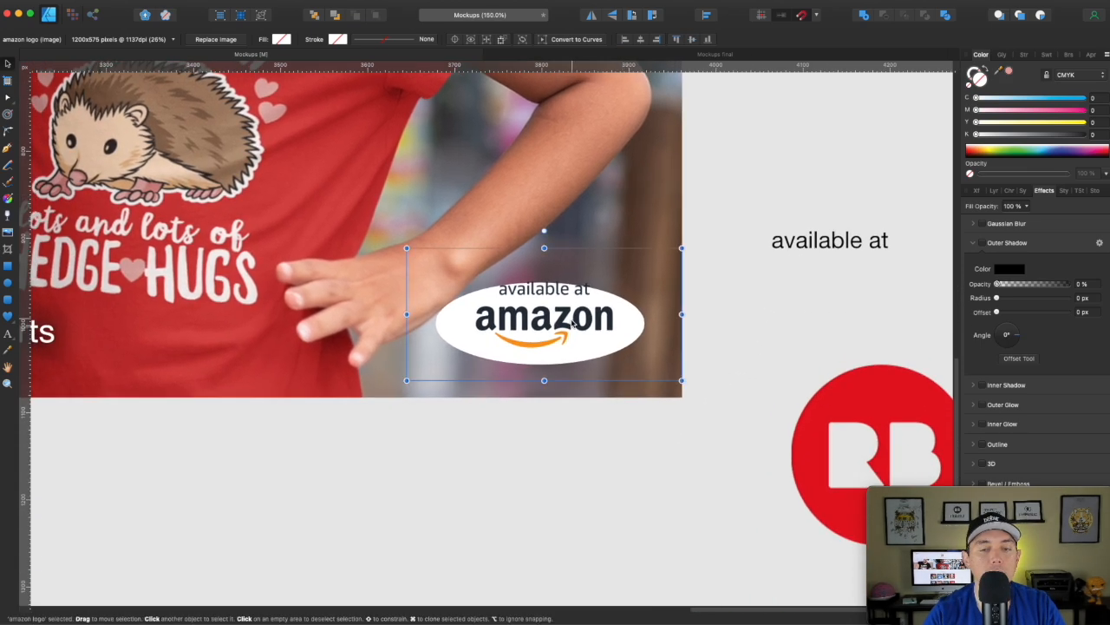
pyautogui.moveTo(680, 248); pyautogui.dragTo(667, 258)
pyautogui.moveTo(541, 319); pyautogui.dragTo(552, 322)
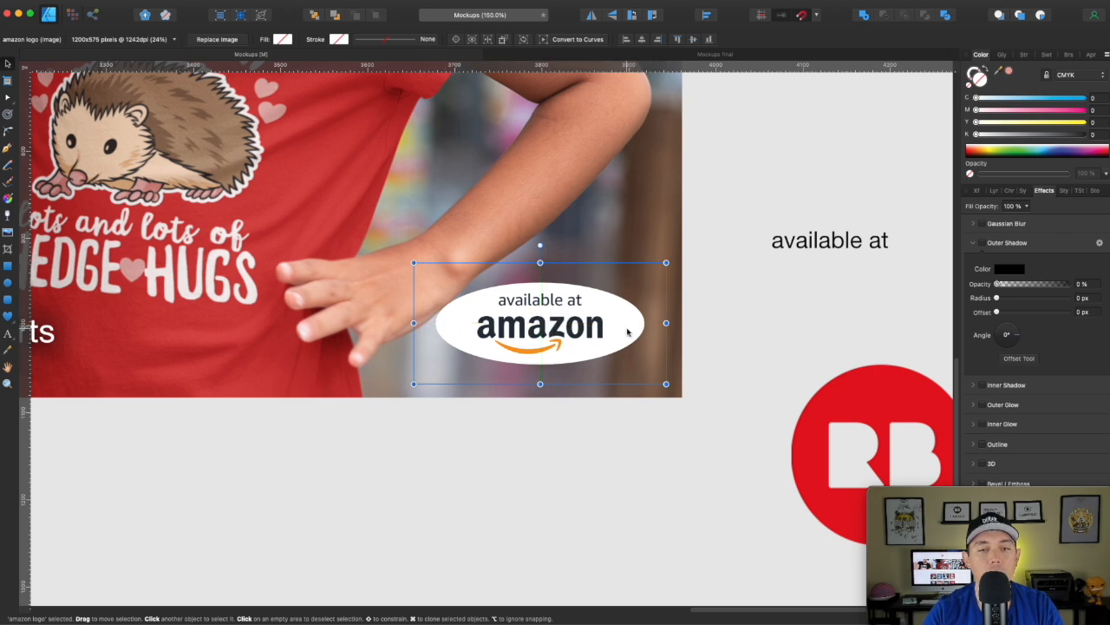
# Narrow the white ellipse on both sides so it fits more closely around the amazon logo
pyautogui.click(992, 192)
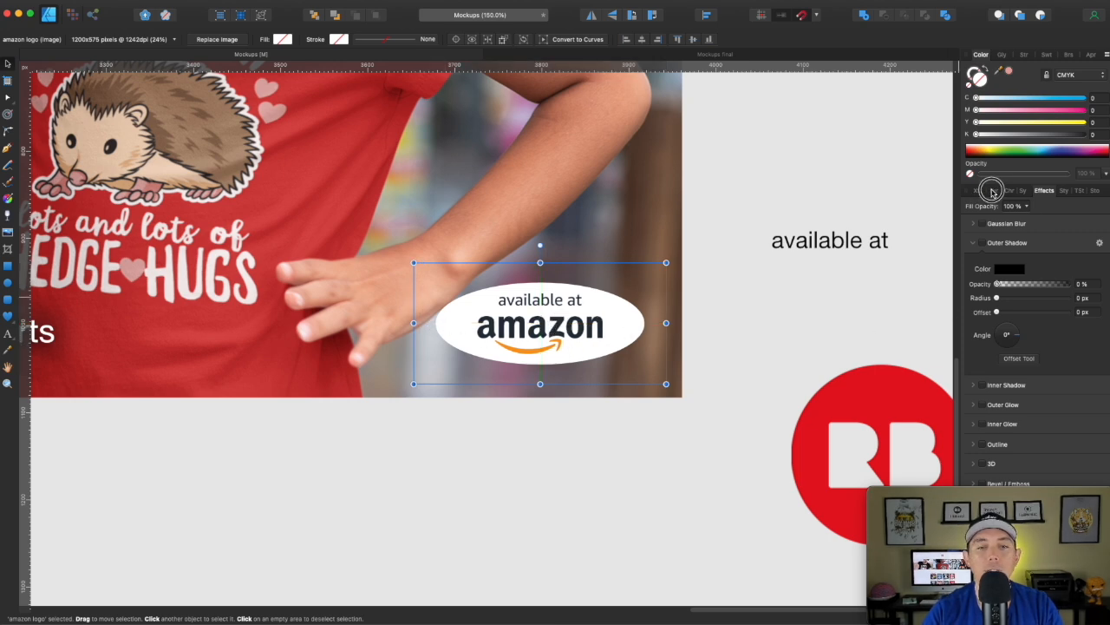
pyautogui.click(1011, 319)
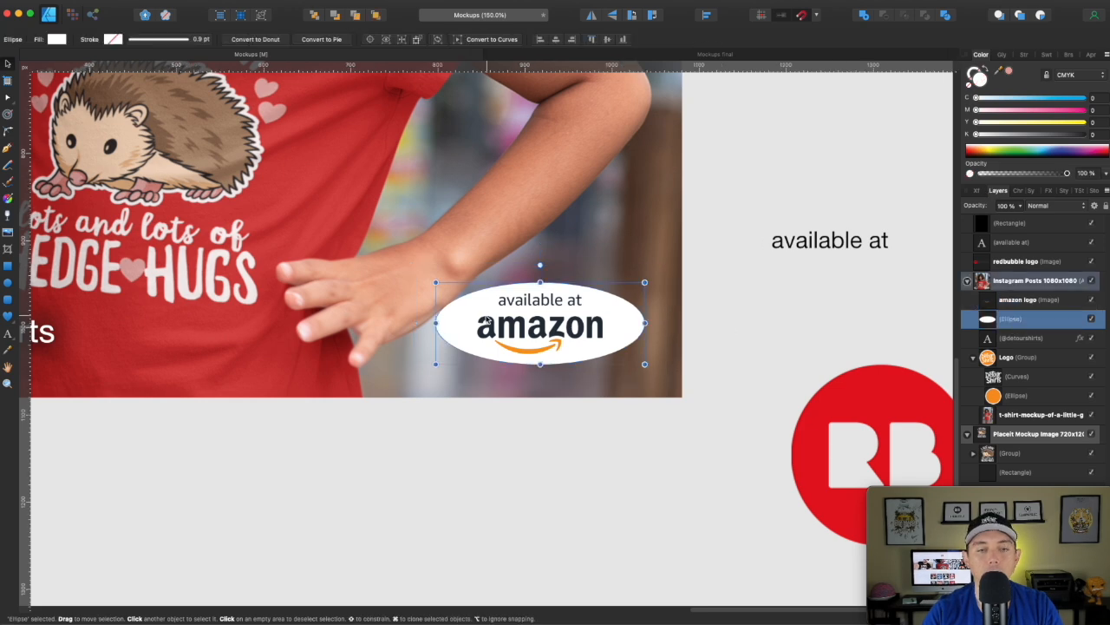
pyautogui.moveTo(437, 323); pyautogui.dragTo(443, 322)
pyautogui.moveTo(645, 323)
pyautogui.mouseDown()
pyautogui.moveTo(621, 322)
pyautogui.moveTo(631, 323)
pyautogui.mouseUp()
pyautogui.click(731, 326)
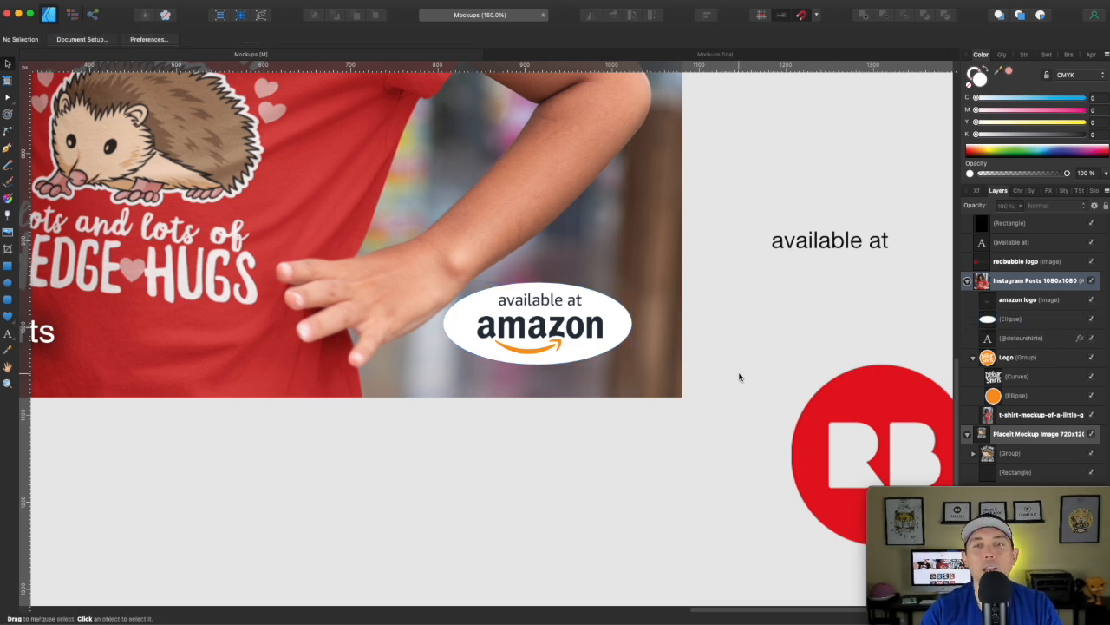
# Move the amazon logo off the artboard and place the wide Redbubble logo on the white ellipse, scaled down to about 17%
pyautogui.click(559, 334)
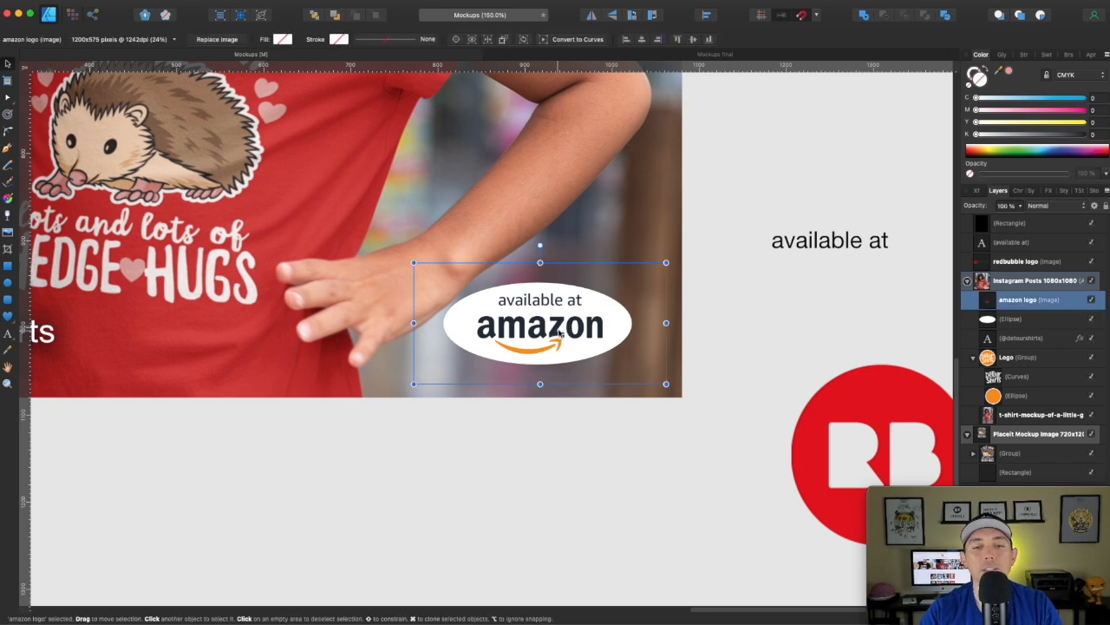
pyautogui.moveTo(544, 332); pyautogui.dragTo(877, 154)
pyautogui.click(859, 390)
pyautogui.moveTo(778, 377); pyautogui.dragTo(155, 245)
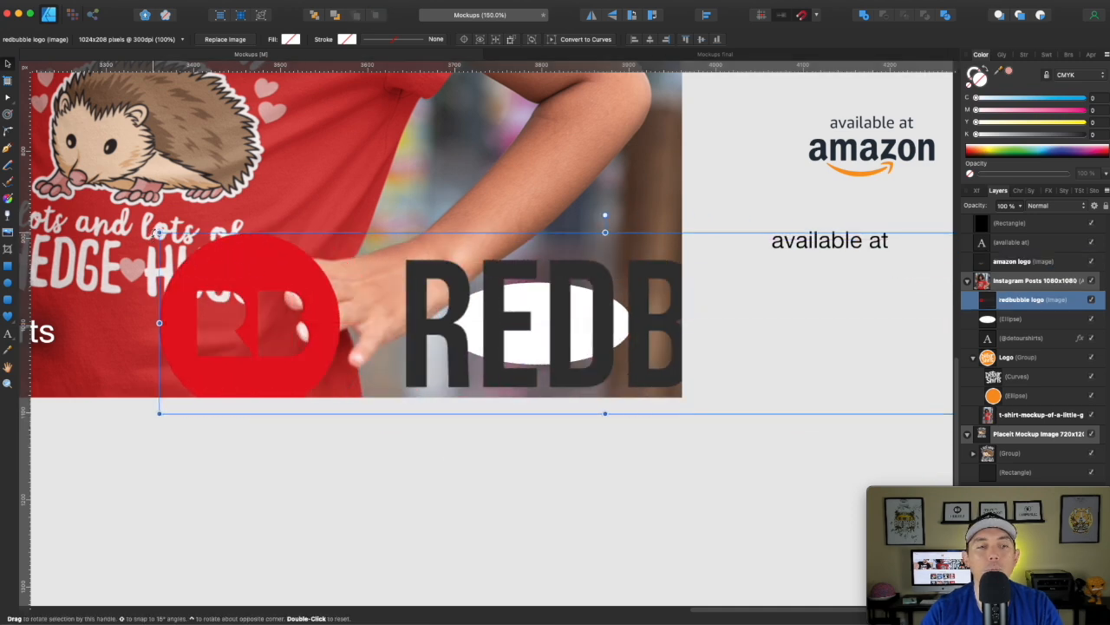
pyautogui.moveTo(159, 234); pyautogui.dragTo(463, 336)
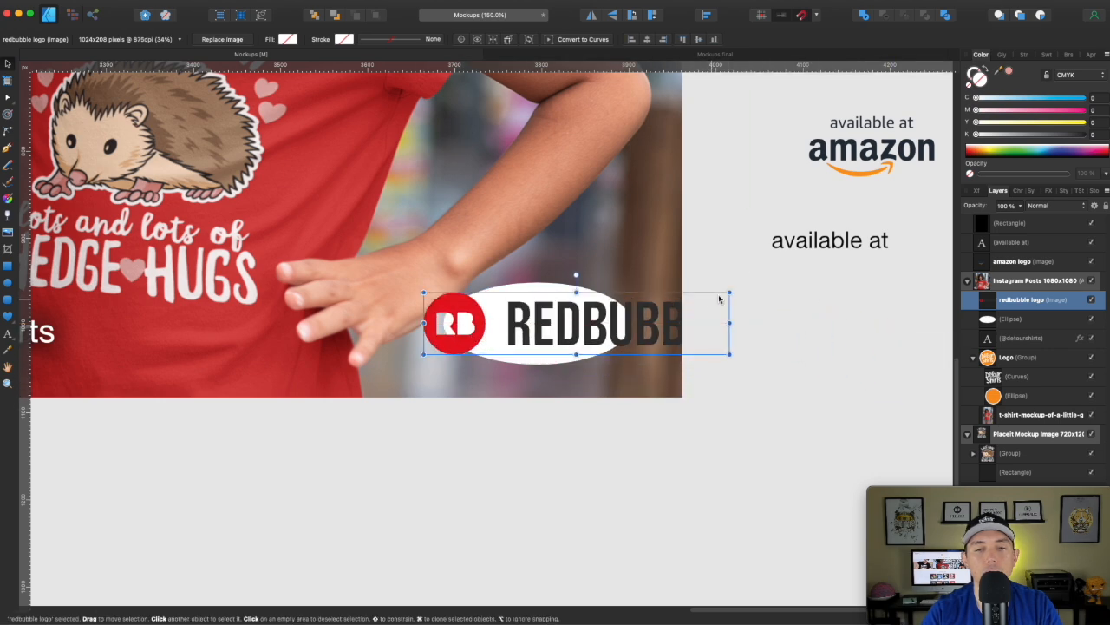
pyautogui.moveTo(729, 290); pyautogui.dragTo(583, 321)
pyautogui.moveTo(520, 354); pyautogui.dragTo(563, 345)
# Place the "available at" text above the Redbubble logo in the ellipse and adjust the spacing between text and logo
pyautogui.moveTo(862, 244); pyautogui.dragTo(572, 308)
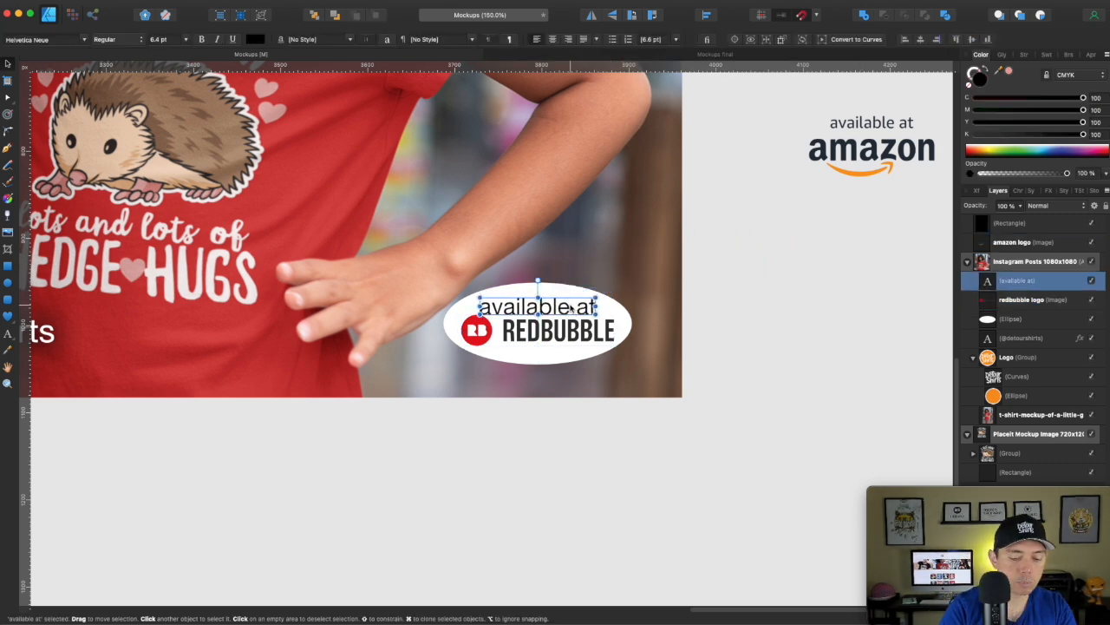
pyautogui.scroll(5, 571, 308)
pyautogui.moveTo(640, 327); pyautogui.dragTo(626, 331)
pyautogui.moveTo(639, 258); pyautogui.dragTo(638, 252)
pyautogui.click(841, 310)
pyautogui.moveTo(842, 311); pyautogui.dragTo(840, 309)
pyautogui.click(672, 328)
pyautogui.moveTo(673, 328); pyautogui.dragTo(668, 340)
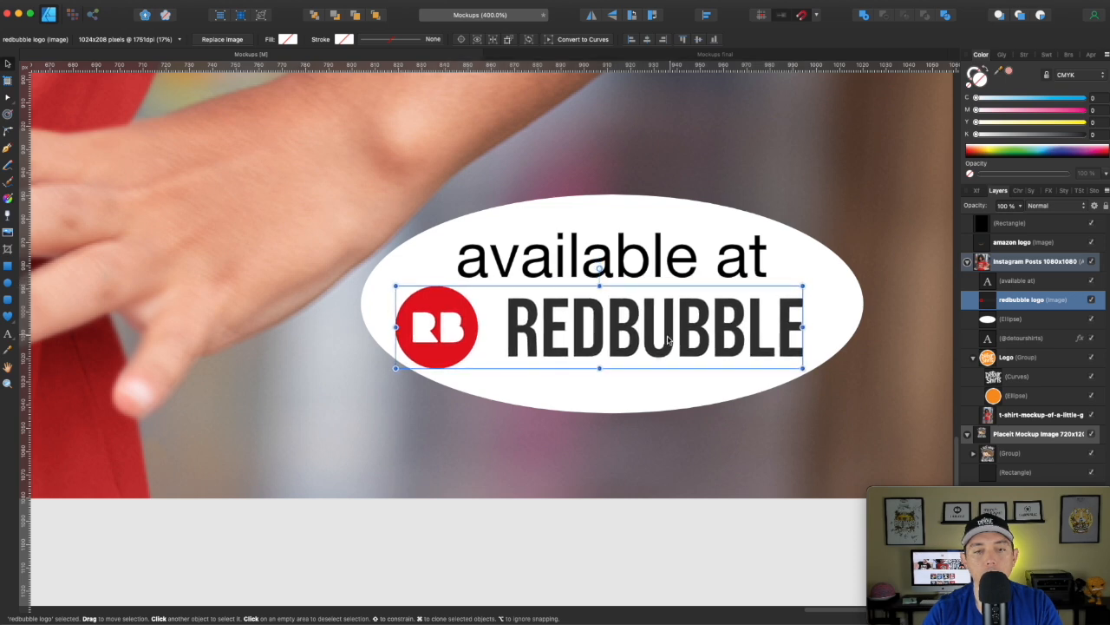
pyautogui.click(653, 543)
pyautogui.press('super+minus')
pyautogui.press('super+minus')
pyautogui.press('super+minus')
pyautogui.press('super+minus')
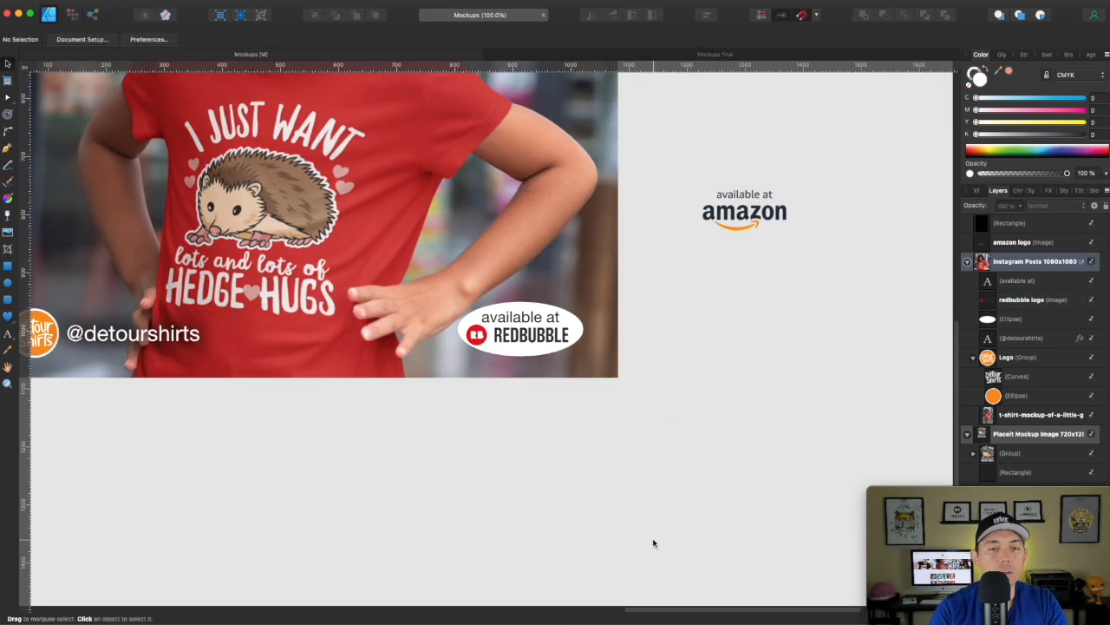
pyautogui.moveTo(650, 122); pyautogui.dragTo(788, 306)
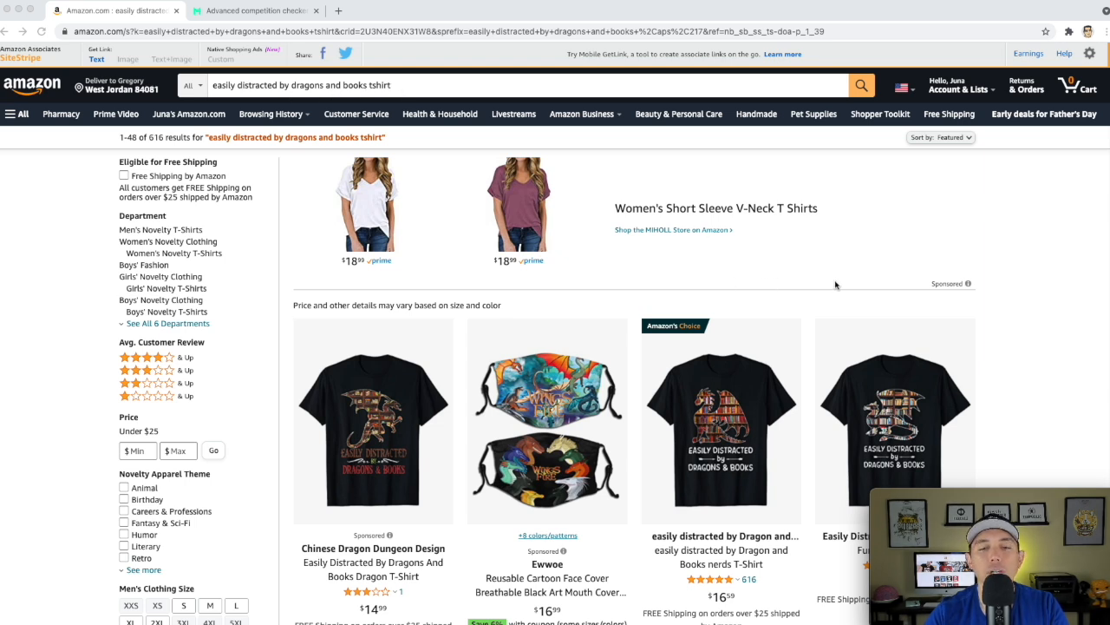
# In the Amazon search results, open the Amazon's Choice "easily distracted by Dragon and Books nerds T-Shirt" listing in a new window
pyautogui.scroll(-2, 825, 330)
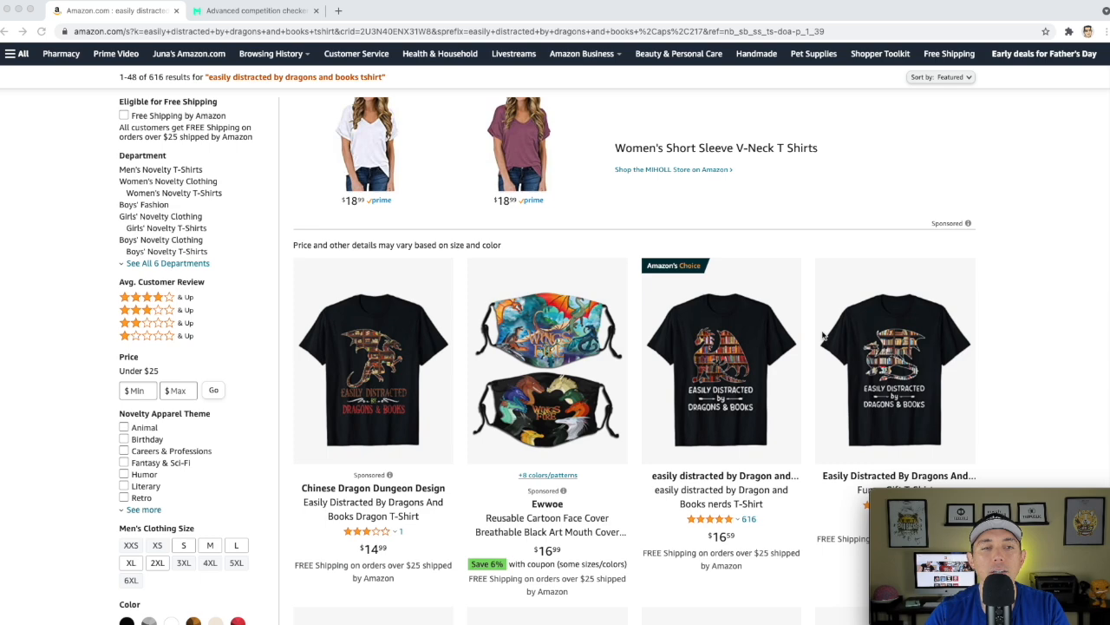
pyautogui.scroll(-4, 815, 286)
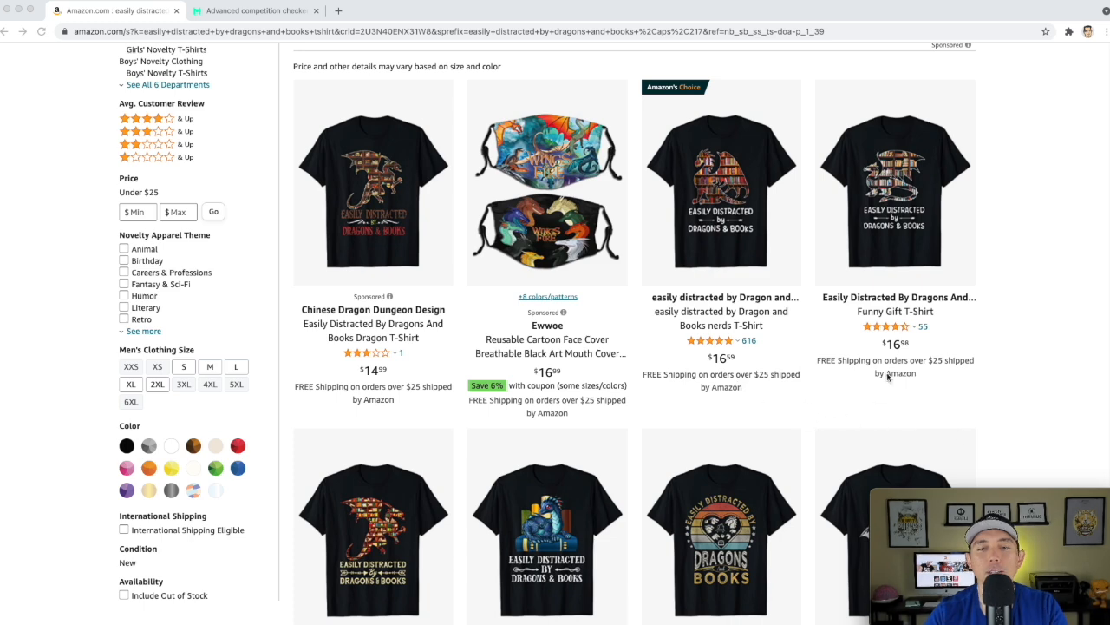
pyautogui.rightClick(711, 168)
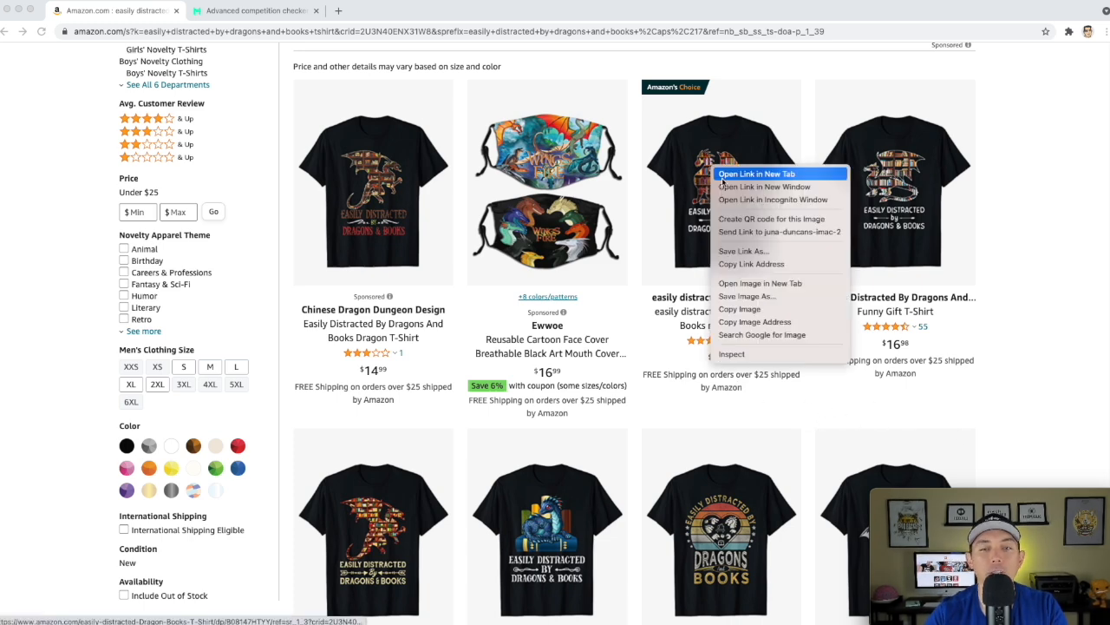
pyautogui.click(746, 186)
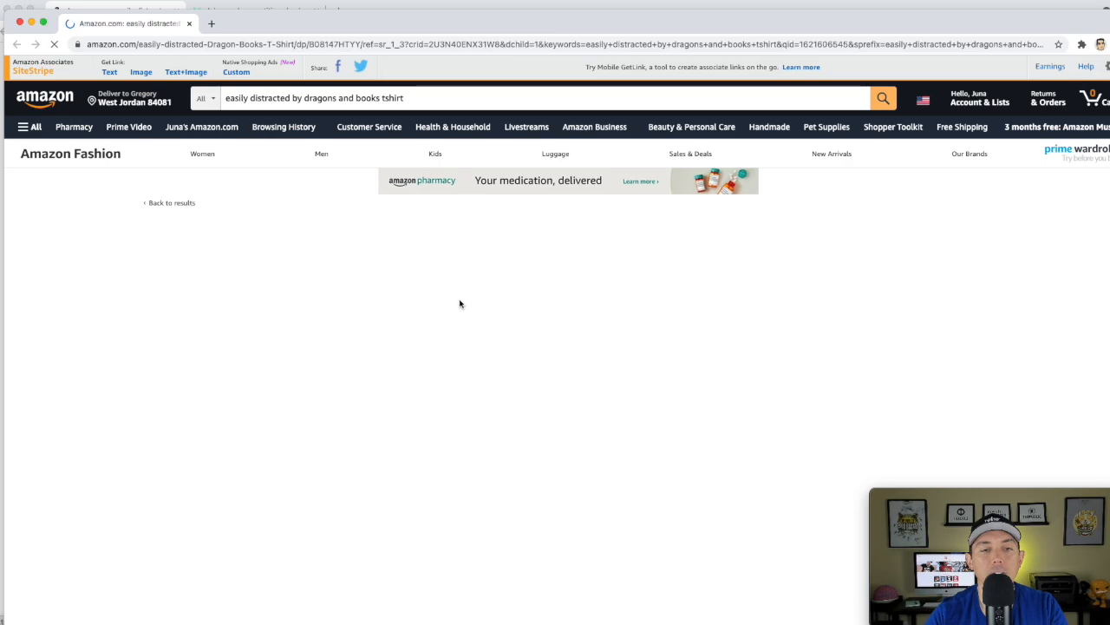
# Check the Best Sellers Rank in the listing's product details, then close its window and return to the Amazon search results
pyautogui.scroll(-3, 460, 304)
pyautogui.scroll(-15, 460, 304)
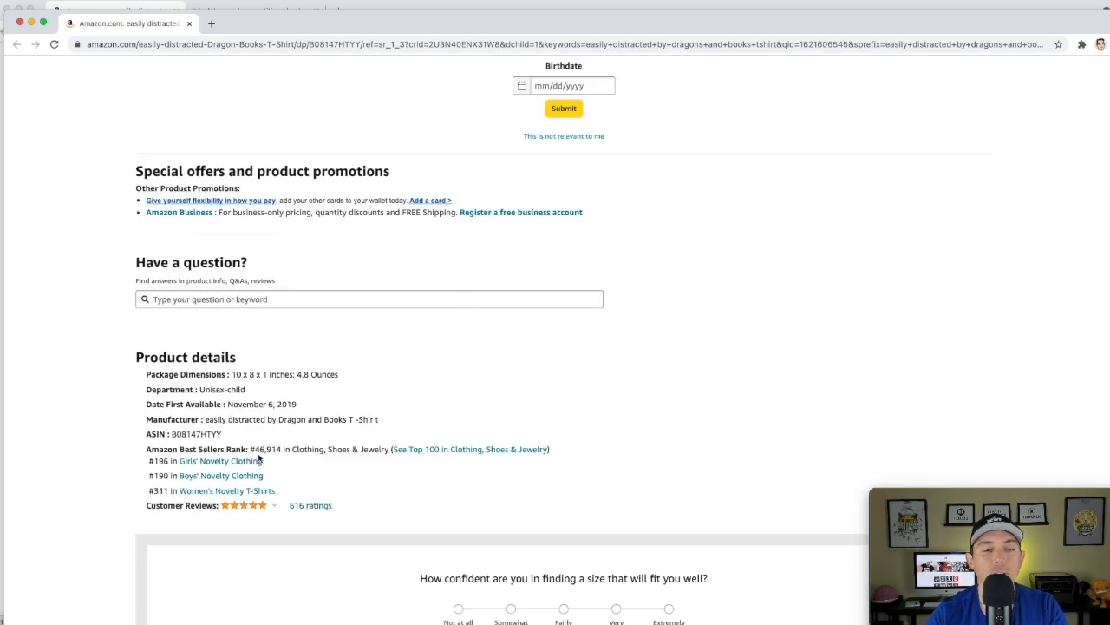
pyautogui.click(20, 23)
pyautogui.scroll(-4, 712, 293)
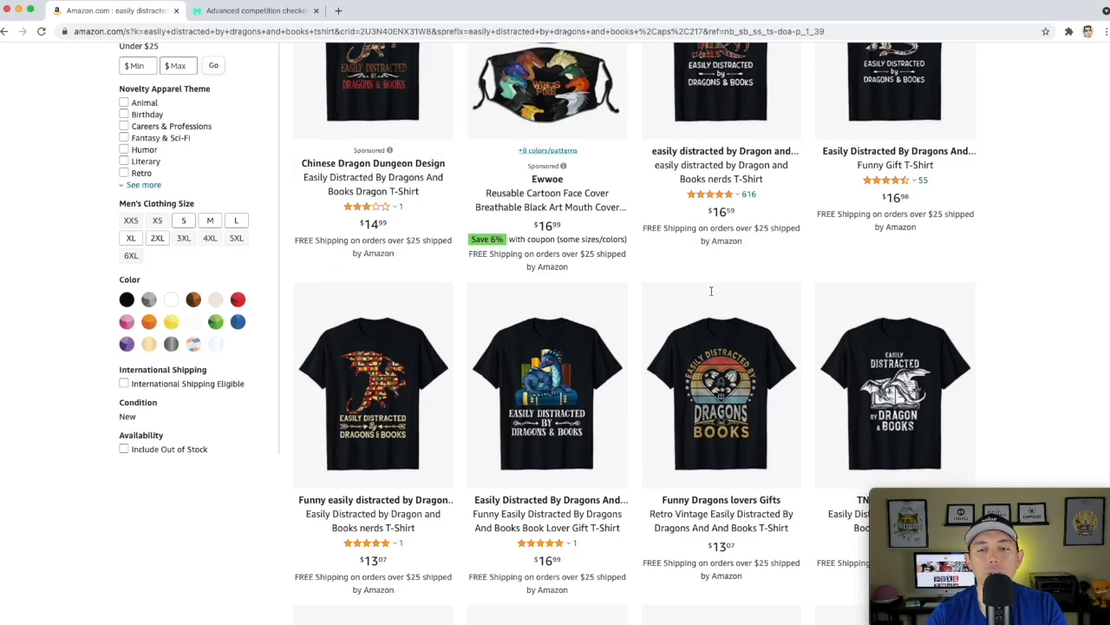
pyautogui.scroll(2, 711, 293)
pyautogui.scroll(5, 712, 292)
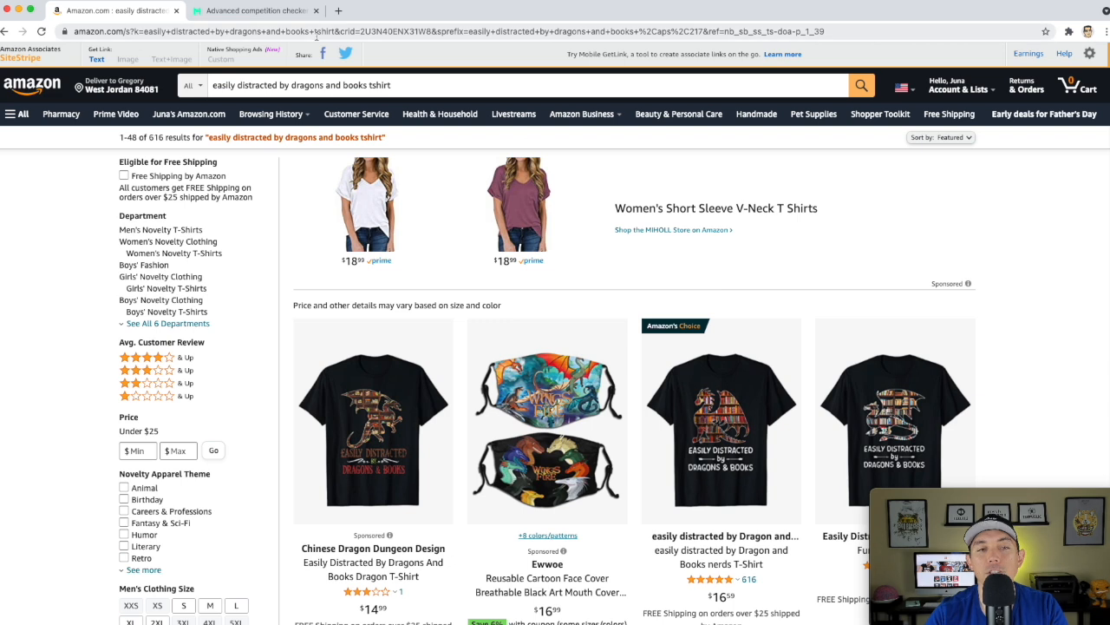
# Switch to Merch Informer's Advanced competition checker and examine the score and bestsellers for "easily distracted by dragons and books"
pyautogui.click(265, 12)
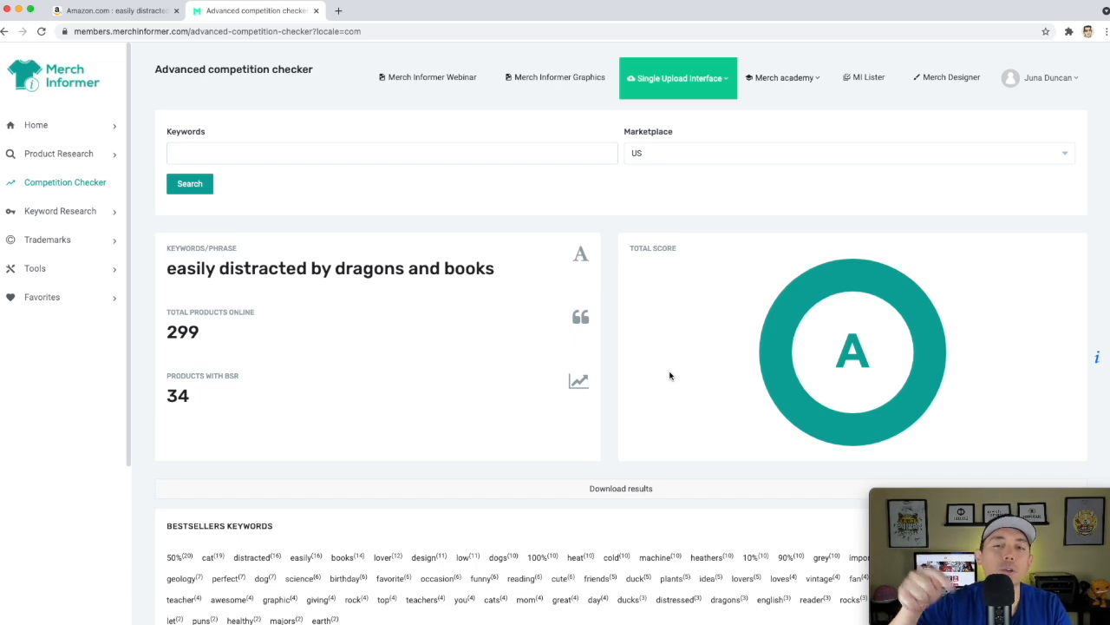
pyautogui.scroll(-4, 428, 324)
pyautogui.scroll(-3, 427, 326)
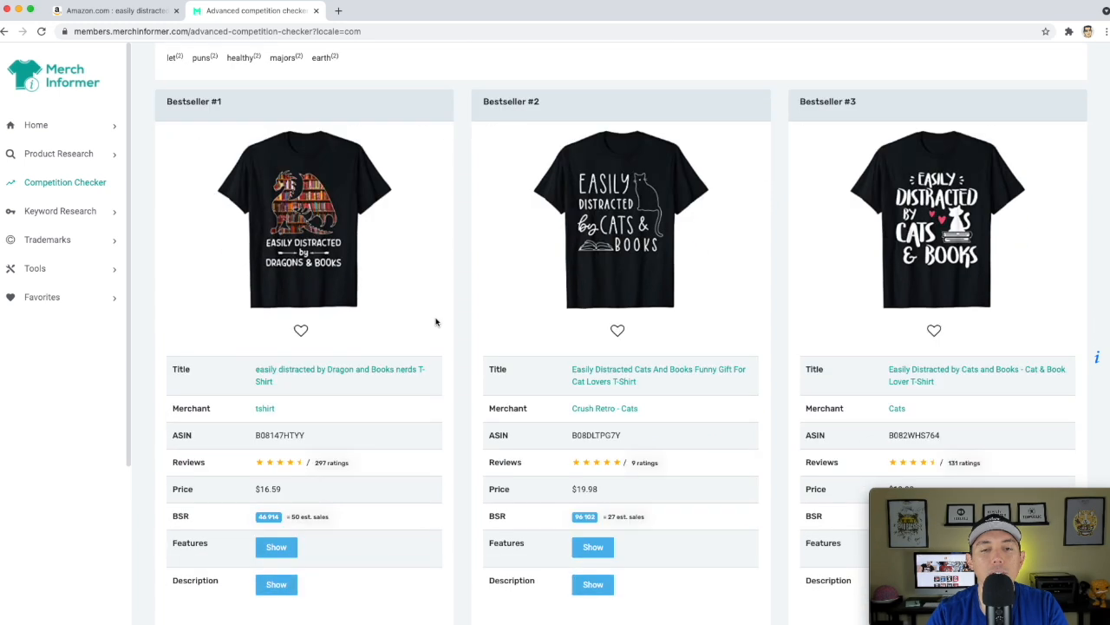
pyautogui.scroll(-1, 312, 238)
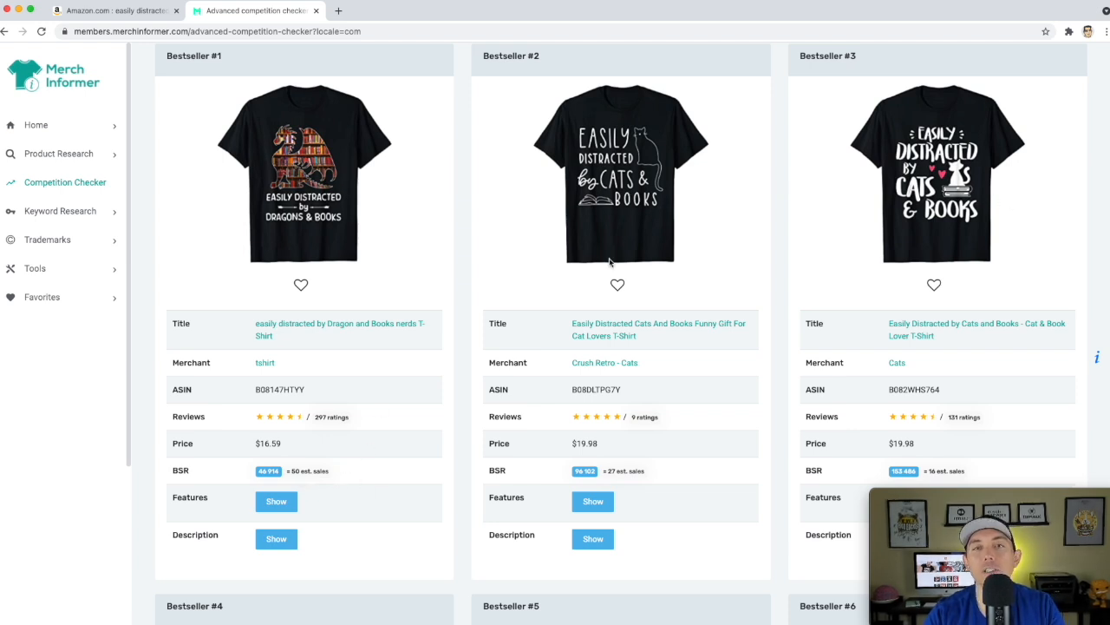
pyautogui.scroll(10, 353, 241)
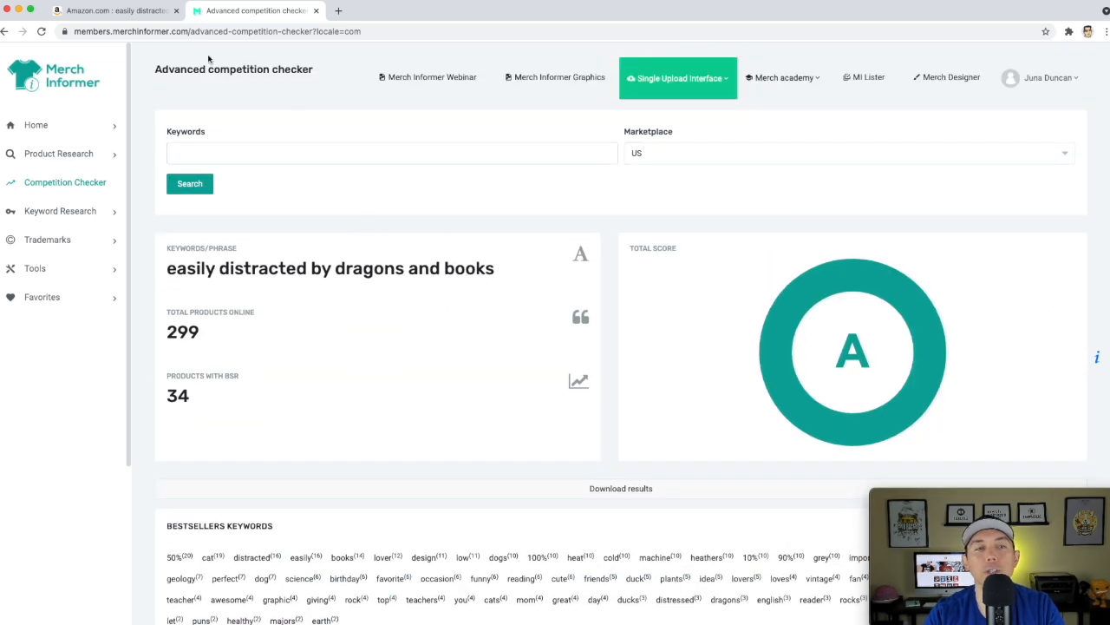
# Return to the Amazon search results and examine the competing dragons-and-books T-shirt designs throughout the page
pyautogui.click(133, 13)
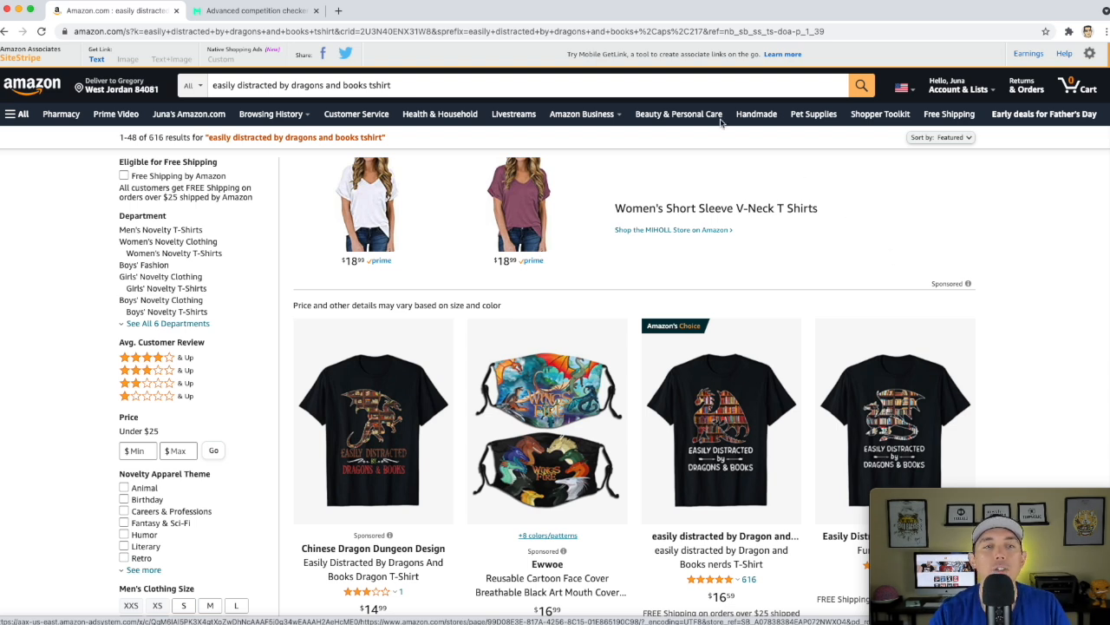
pyautogui.moveTo(292, 121)
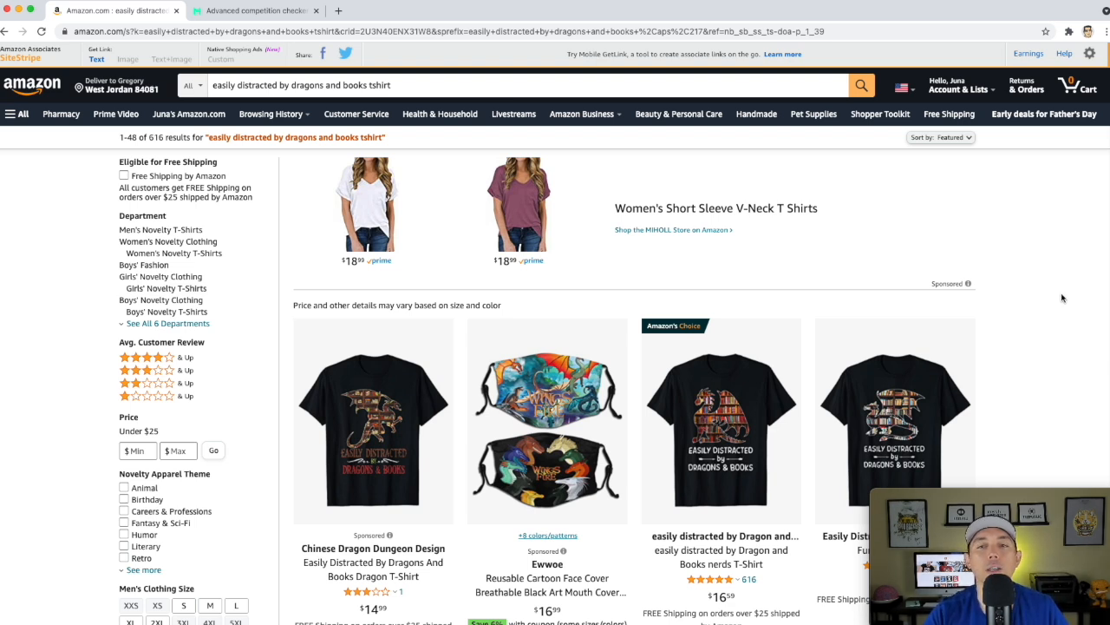
pyautogui.scroll(-2, 1045, 322)
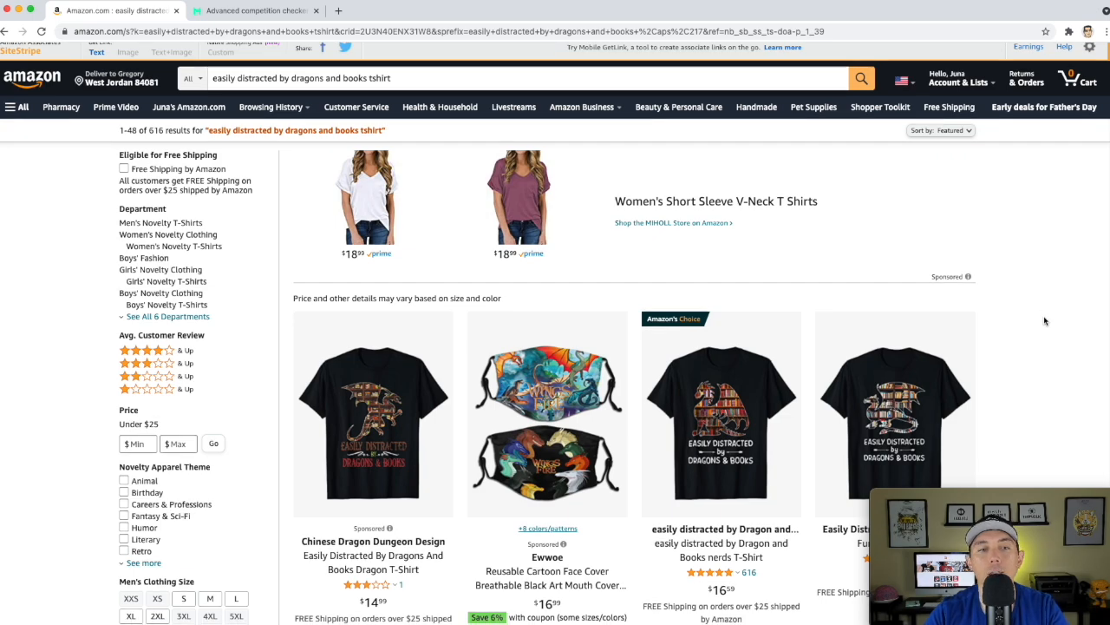
pyautogui.scroll(-5, 1045, 321)
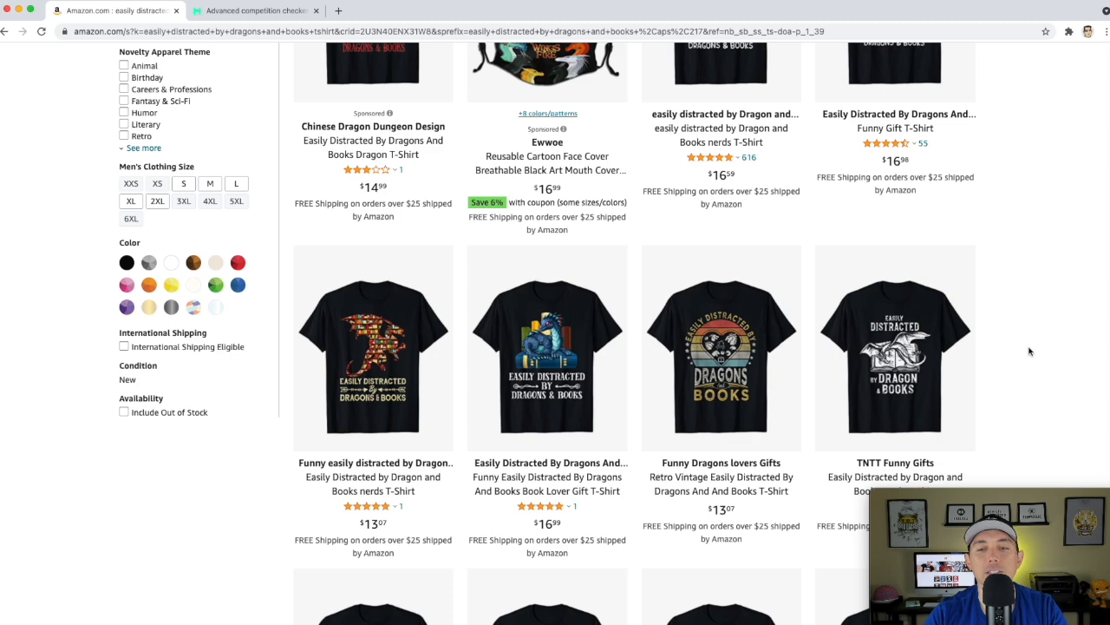
pyautogui.scroll(-3, 1030, 351)
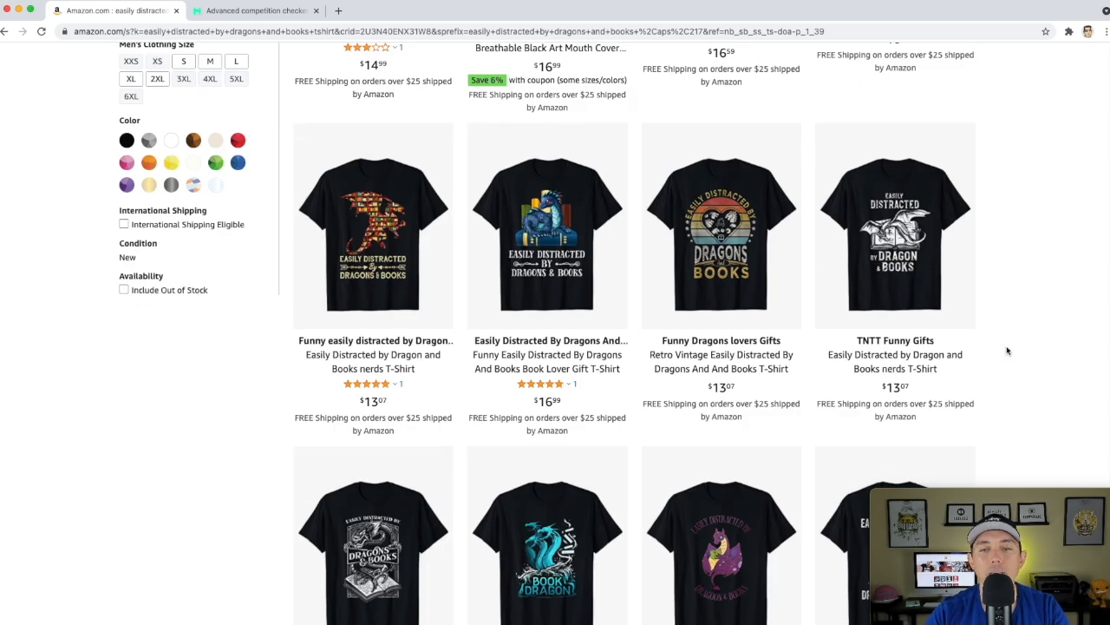
pyautogui.scroll(-5, 1007, 350)
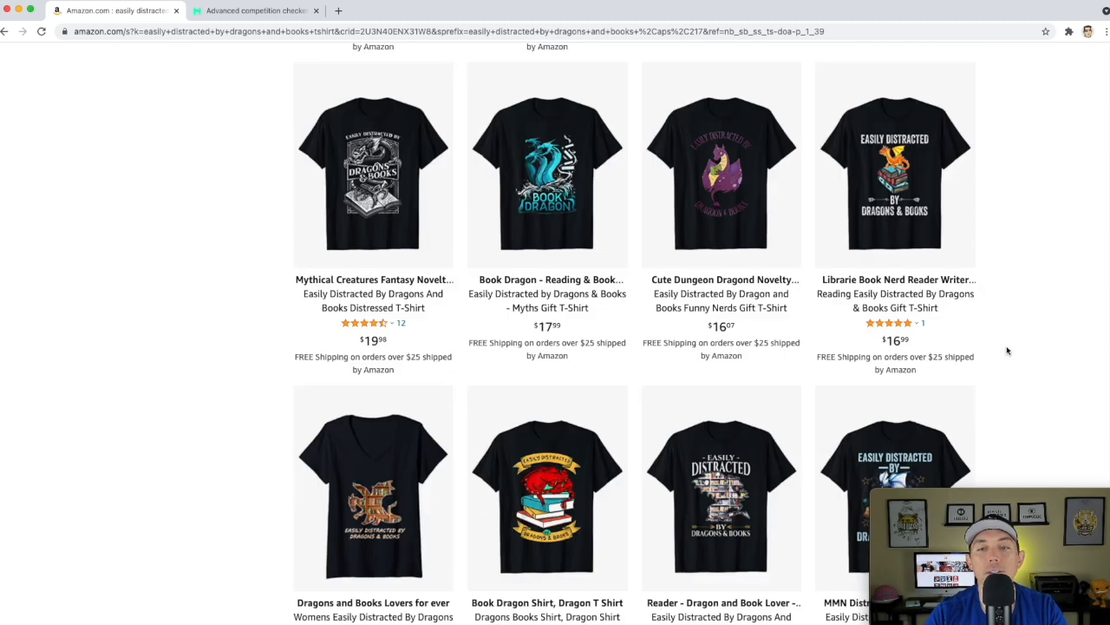
pyautogui.scroll(-4, 1007, 350)
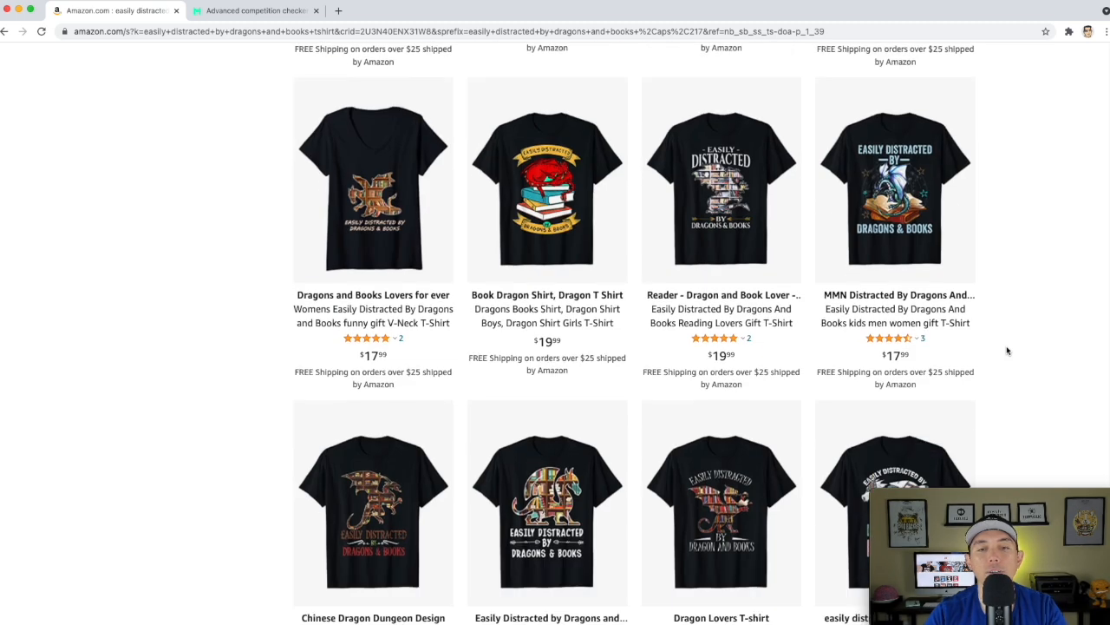
pyautogui.scroll(-2, 1007, 351)
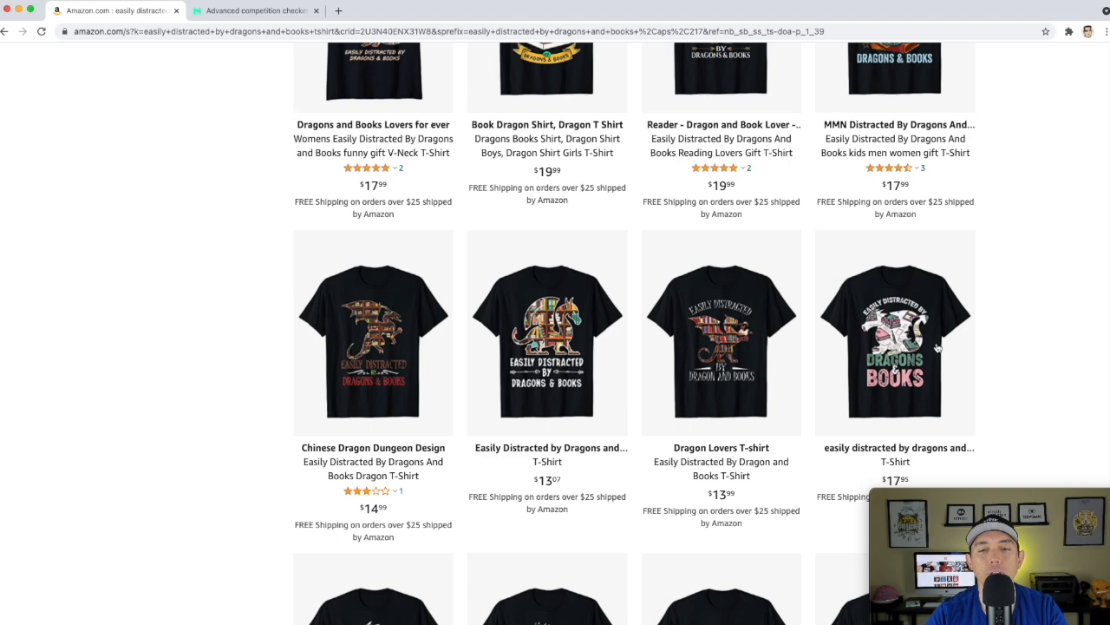
pyautogui.scroll(-4, 937, 347)
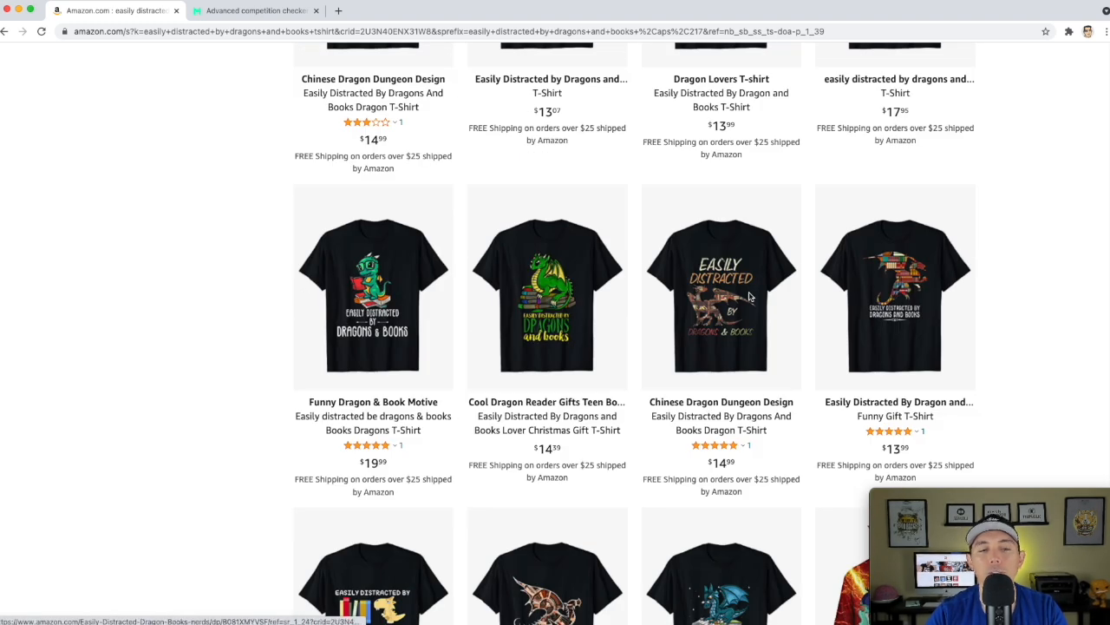
pyautogui.scroll(-3, 692, 317)
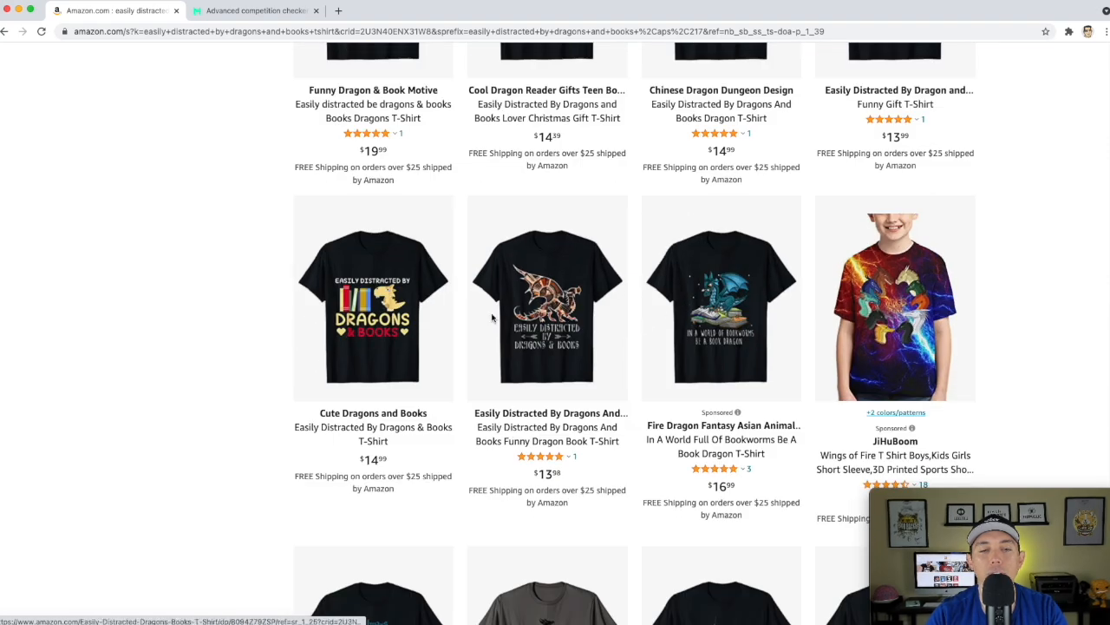
pyautogui.scroll(-12, 873, 289)
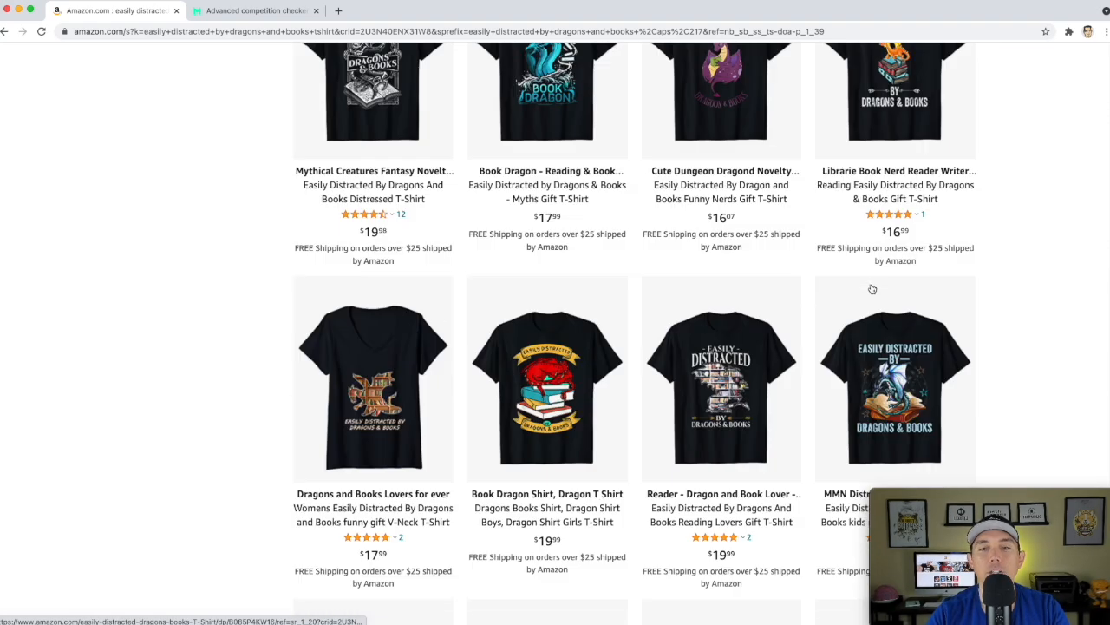
pyautogui.scroll(12, 873, 289)
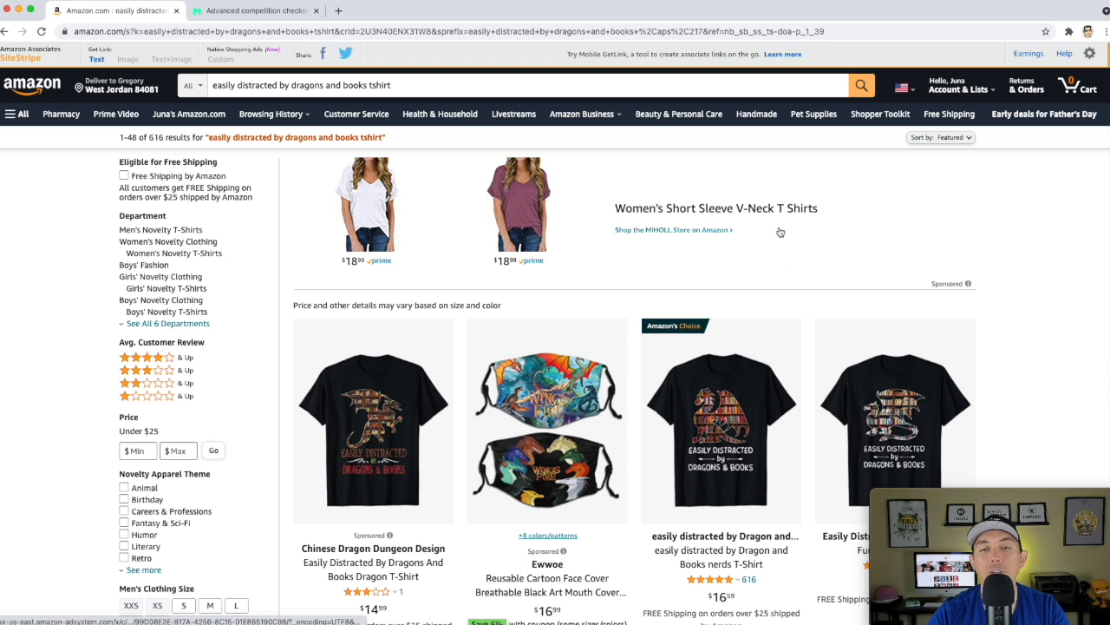